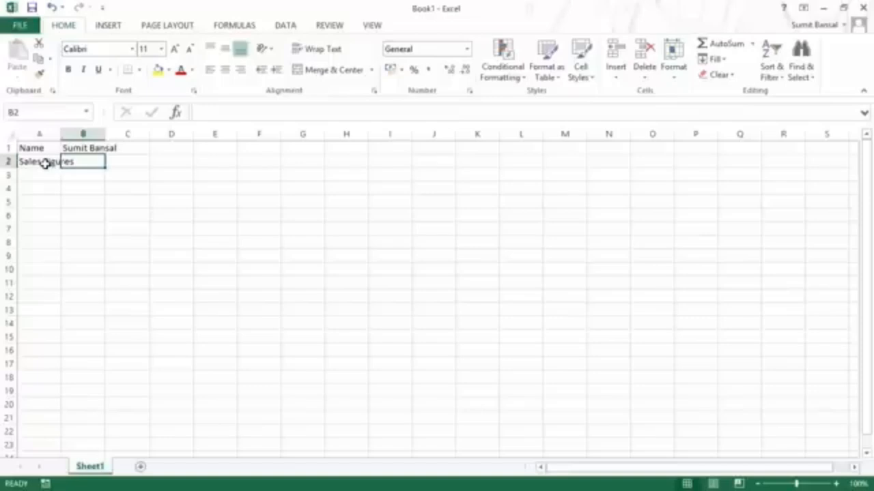
Step: Enter 100,000 as the sales figure in B2
{"action": "type", "text": "100,000"}
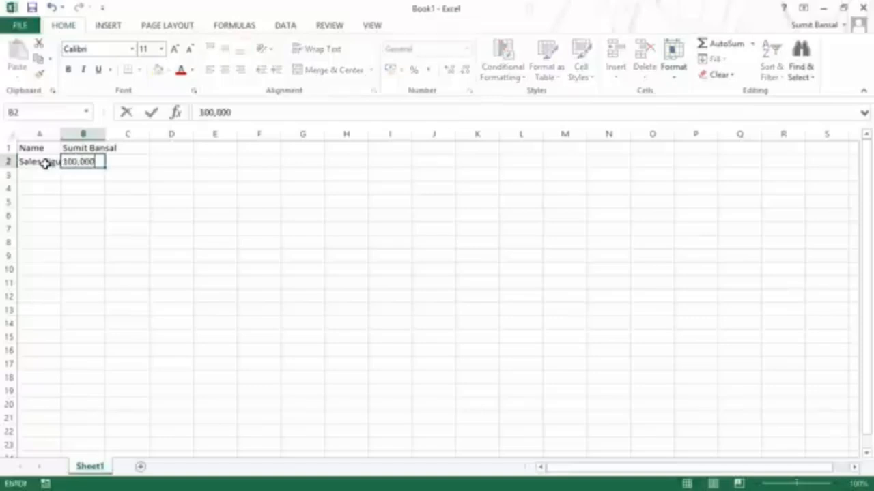
{"action": "key", "text": "Return"}
{"action": "key", "text": "Up"}
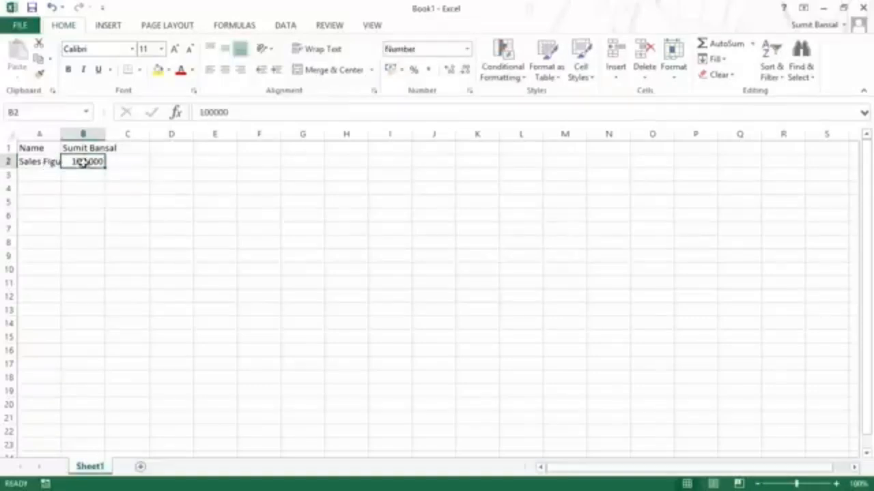
Step: Label cell A3 'Target For Next Year'
{"action": "left_click", "coordinate": [47, 176]}
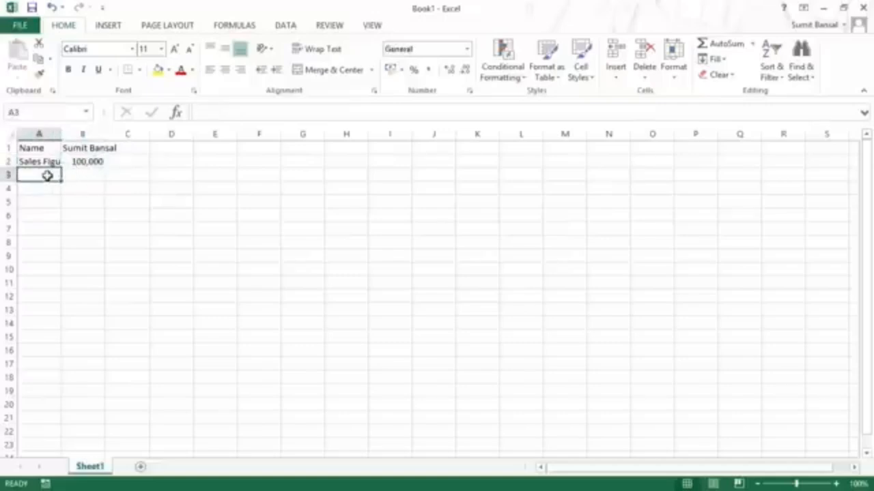
{"action": "type", "text": "target"}
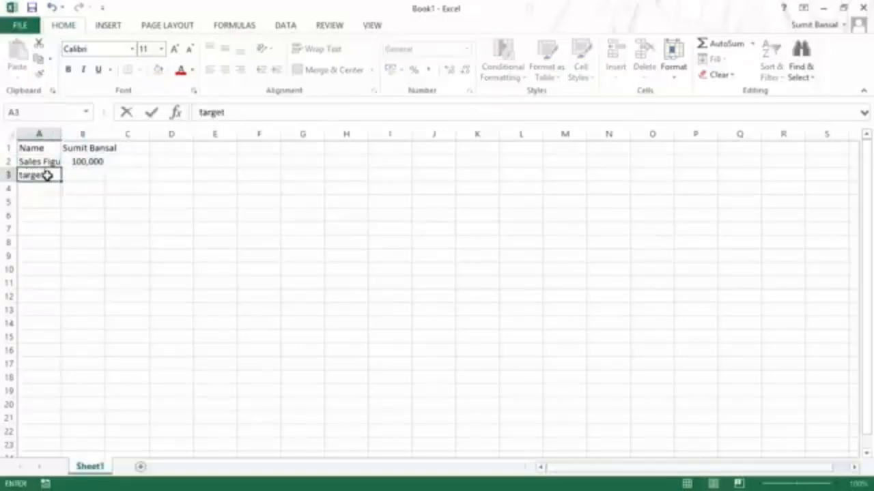
{"action": "key", "text": "BackSpace"}
{"action": "key", "text": "BackSpace"}
{"action": "key", "text": "BackSpace"}
{"action": "key", "text": "BackSpace"}
{"action": "key", "text": "BackSpace"}
{"action": "key", "text": "BackSpace"}
{"action": "type", "text": "Targte for"}
{"action": "key", "text": "BackSpace"}
{"action": "key", "text": "BackSpace"}
{"action": "key", "text": "BackSpace"}
{"action": "key", "text": "BackSpace"}
{"action": "key", "text": "BackSpace"}
{"action": "key", "text": "BackSpace"}
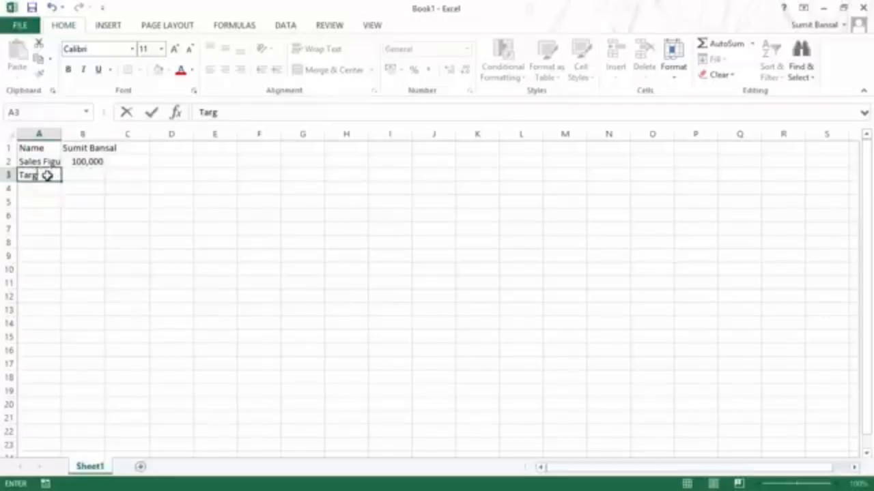
{"action": "type", "text": "et For Next Year"}
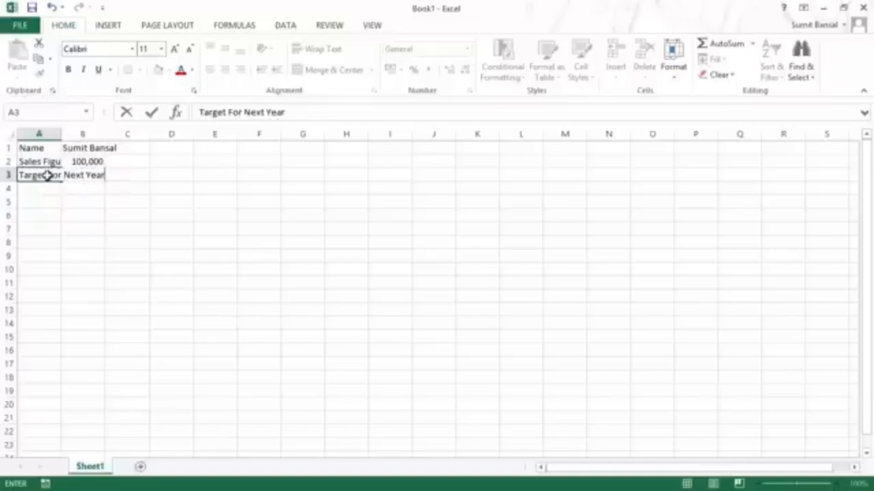
{"action": "key", "text": "Tab"}
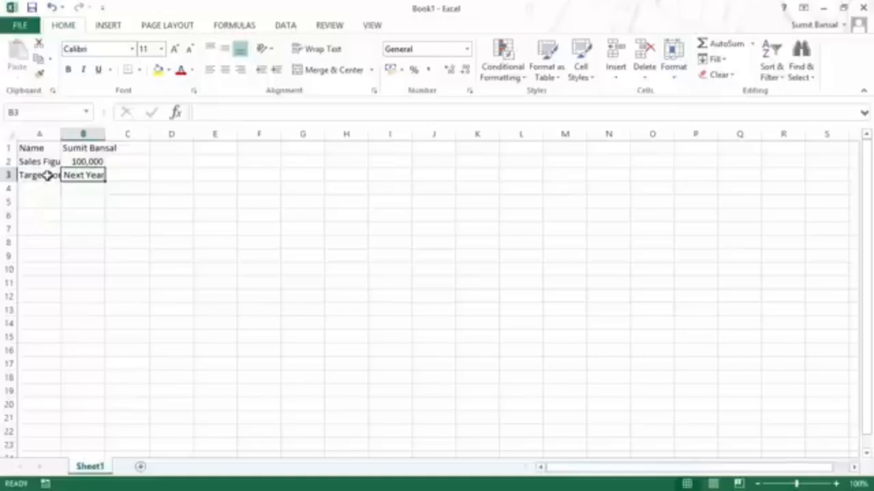
Step: Enter =B2*1.1 in B3 so next year's target shows 110000
{"action": "type", "text": "="}
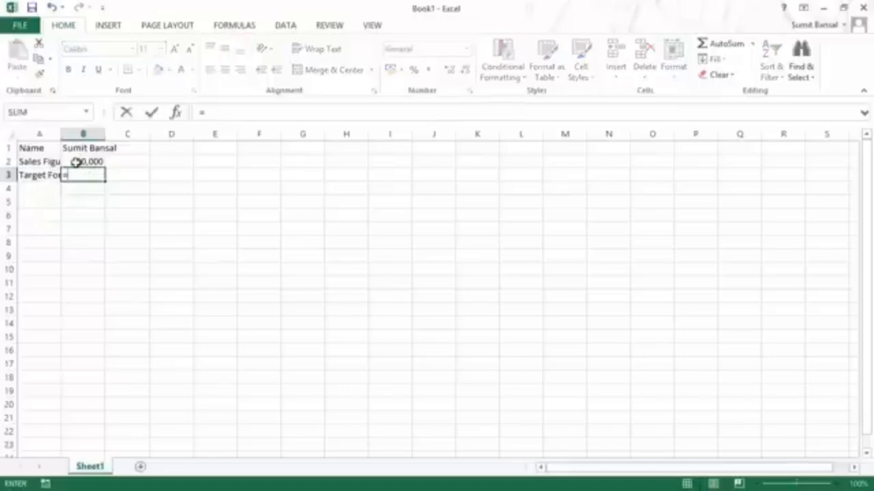
{"action": "left_click", "coordinate": [76, 161]}
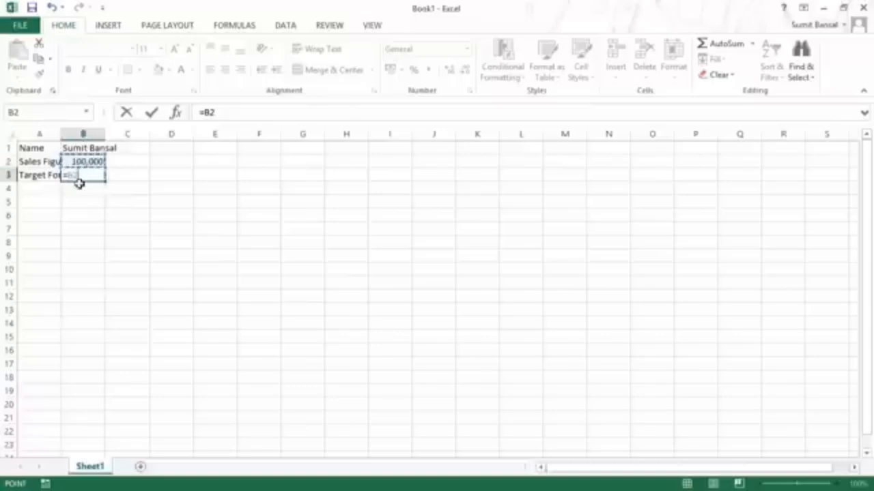
{"action": "type", "text": "*"}
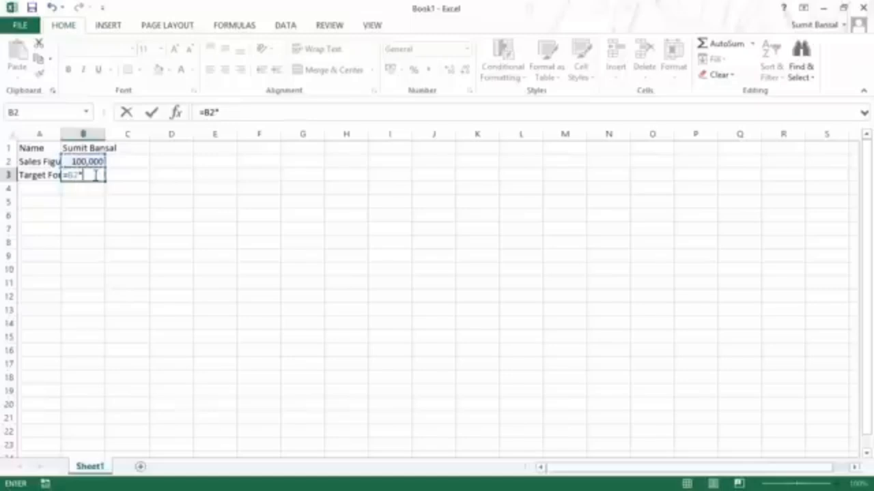
{"action": "type", "text": "1.1"}
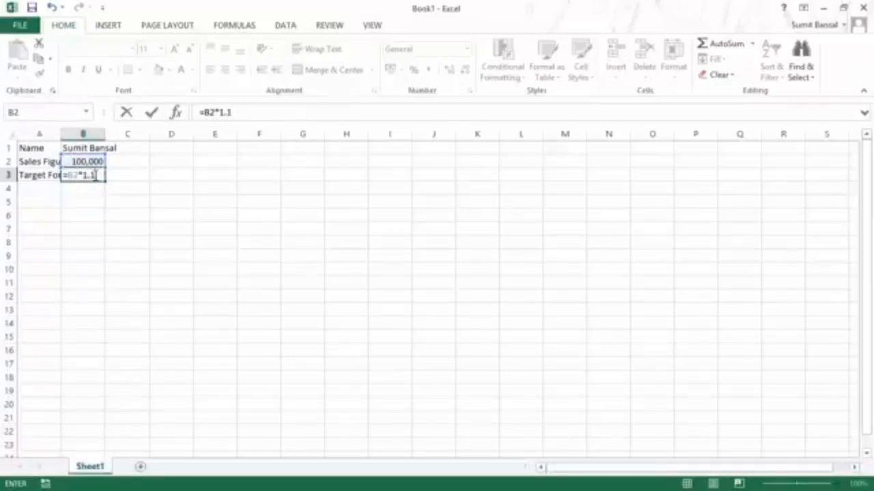
{"action": "key", "text": "Return"}
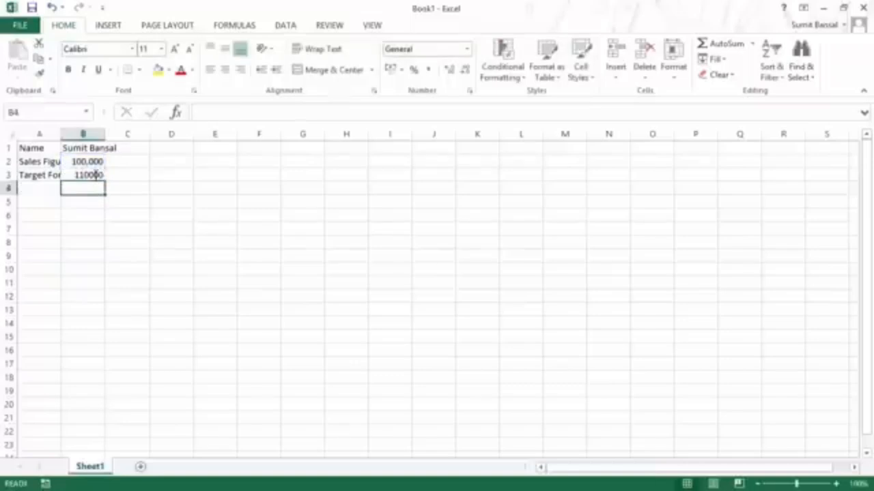
{"action": "left_click", "coordinate": [86, 174]}
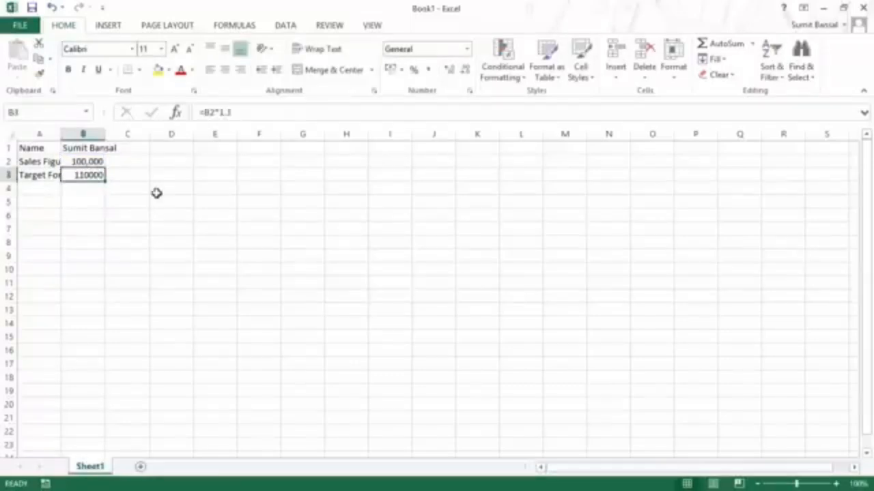
{"action": "left_click", "coordinate": [89, 187]}
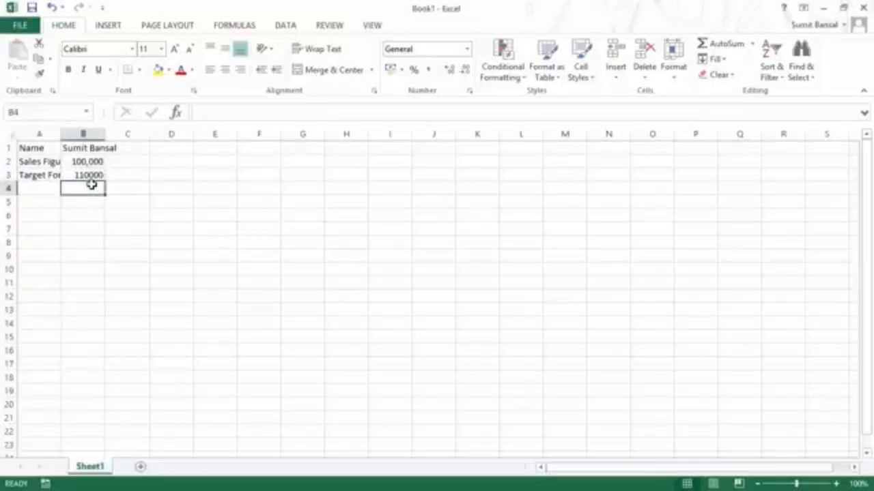
Step: Enter the date 07/09/2014 in B4 and inspect its format in Format Cells
{"action": "type", "text": "07/"}
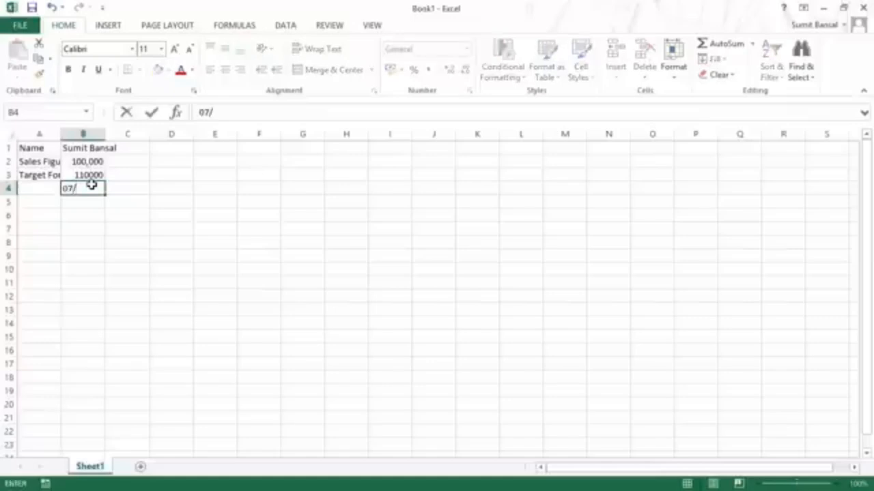
{"action": "type", "text": "09/20"}
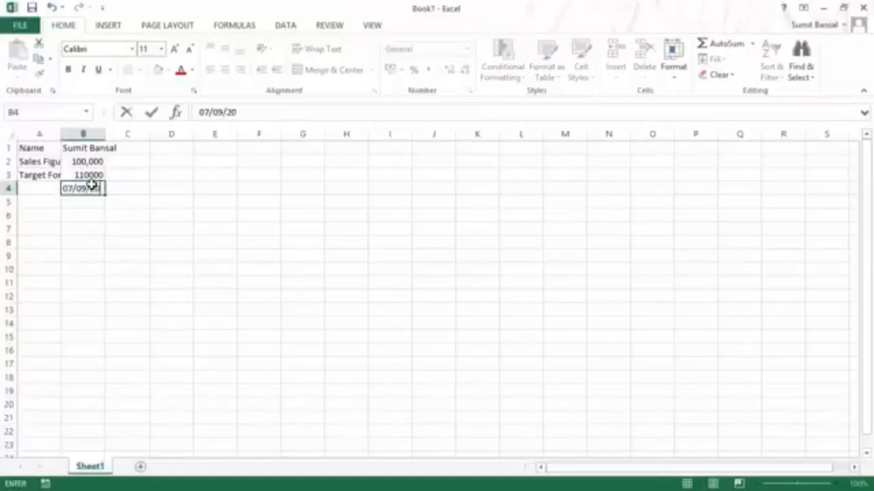
{"action": "type", "text": "14"}
{"action": "key", "text": "Return"}
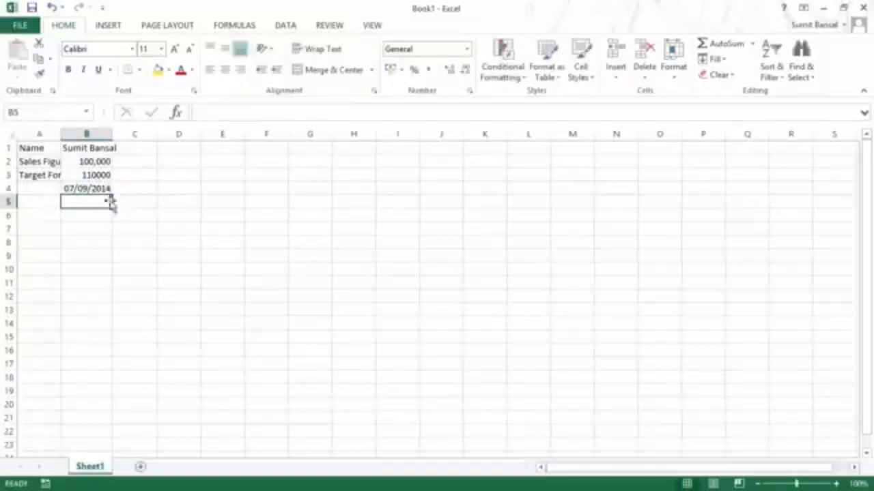
{"action": "left_click", "coordinate": [88, 187]}
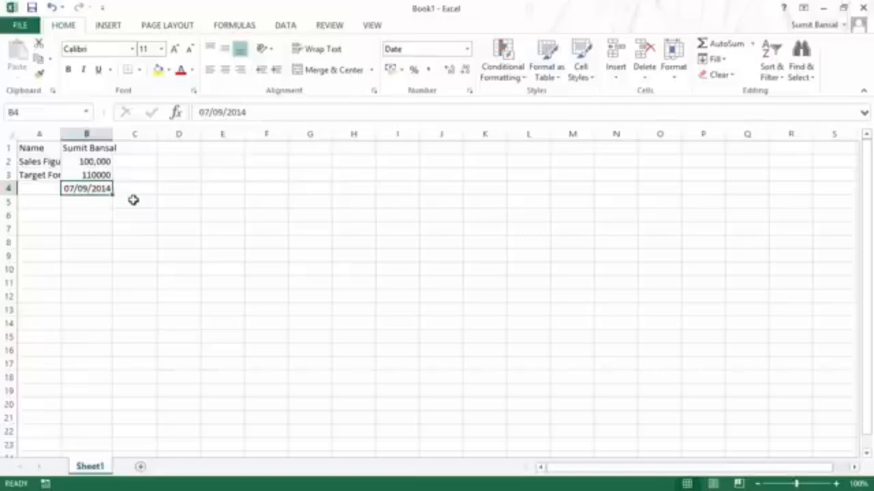
{"action": "key", "text": "ctrl+1"}
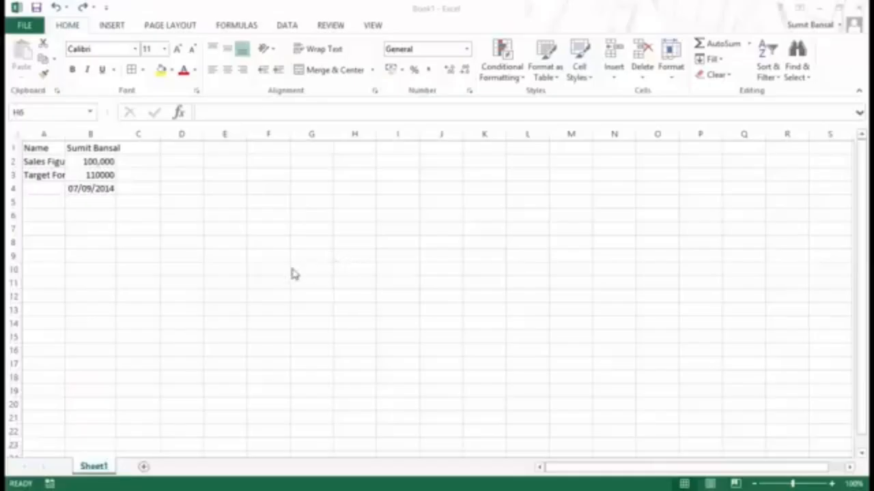
{"action": "left_click", "coordinate": [91, 189]}
{"action": "left_click", "coordinate": [91, 189]}
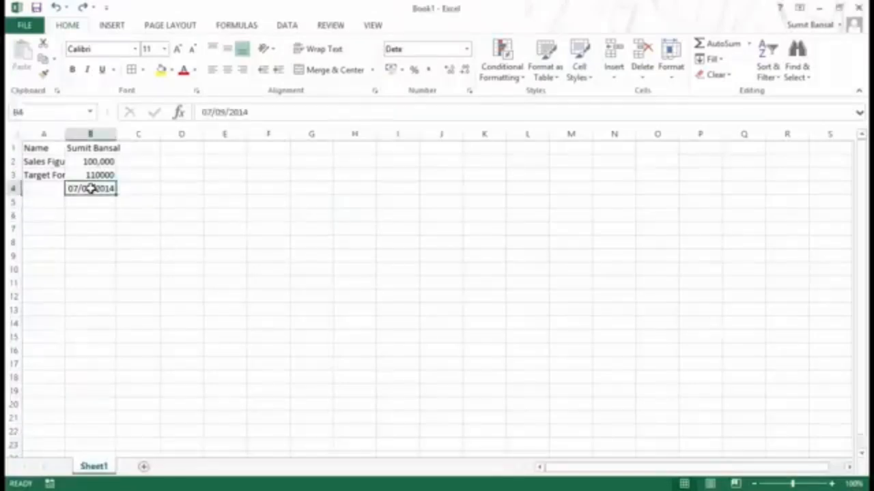
{"action": "key", "text": "Delete"}
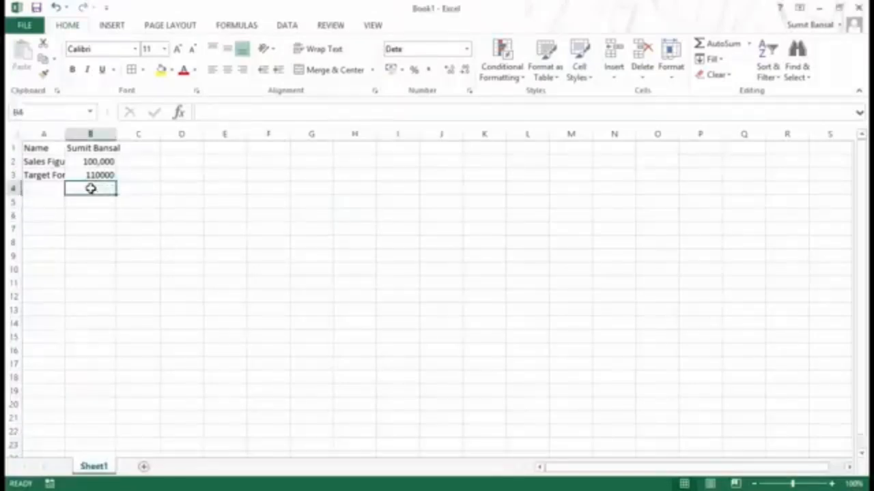
{"action": "key", "text": "ctrl+z"}
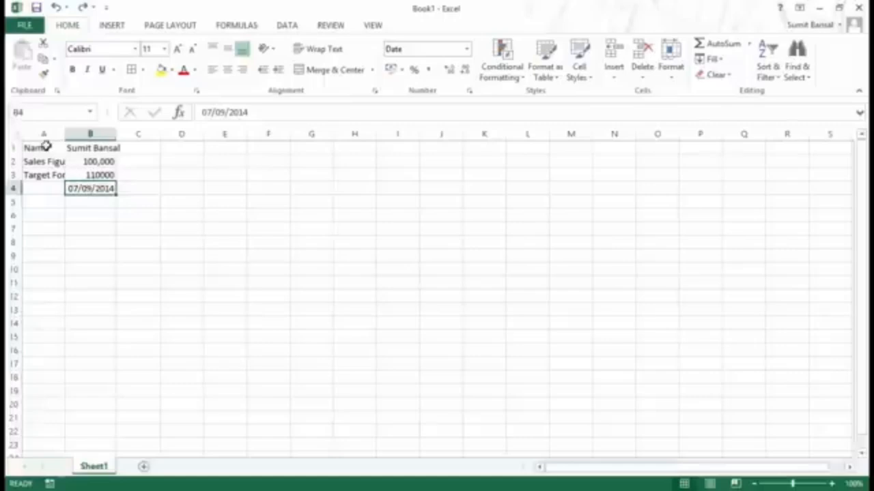
{"action": "left_click_drag", "start_coordinate": [43, 147], "coordinate": [89, 190]}
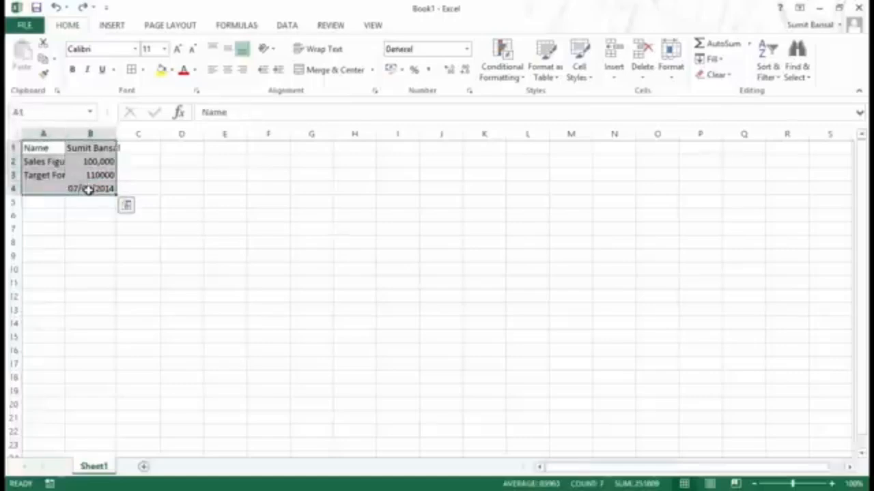
{"action": "key", "text": "Delete"}
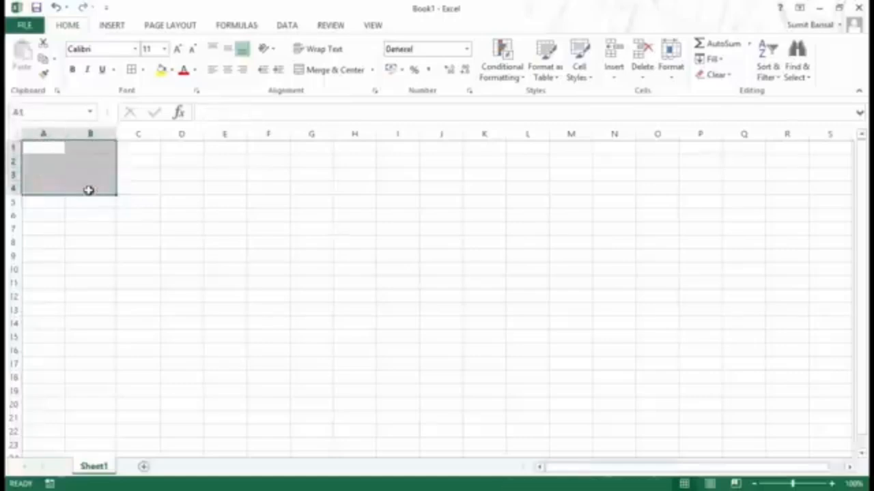
{"action": "key", "text": "ctrl+z"}
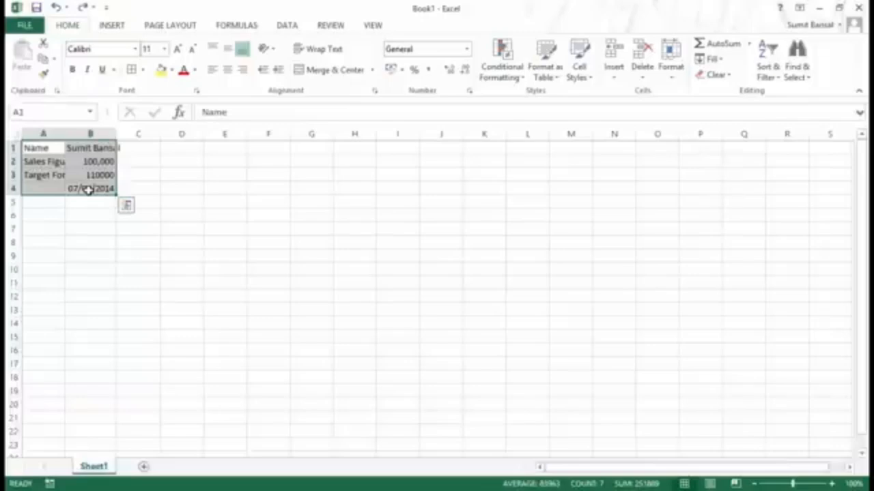
{"action": "left_click", "coordinate": [154, 187]}
{"action": "left_click", "coordinate": [89, 186]}
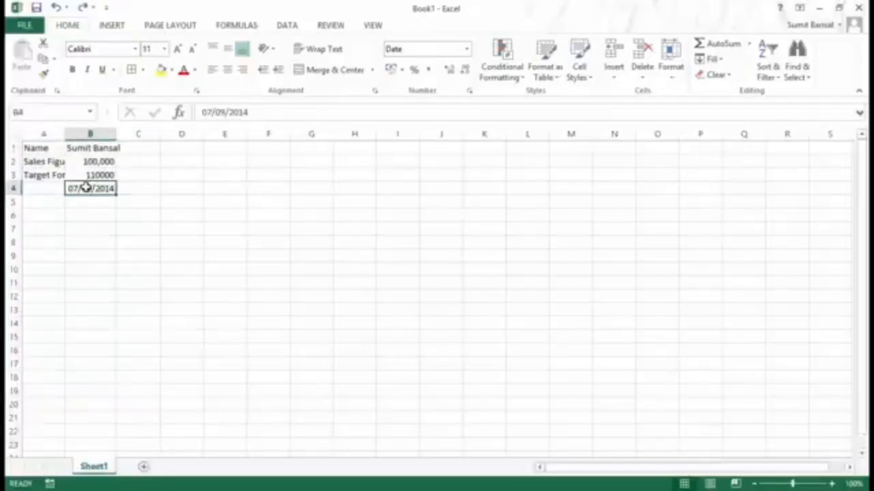
{"action": "right_click", "coordinate": [85, 186]}
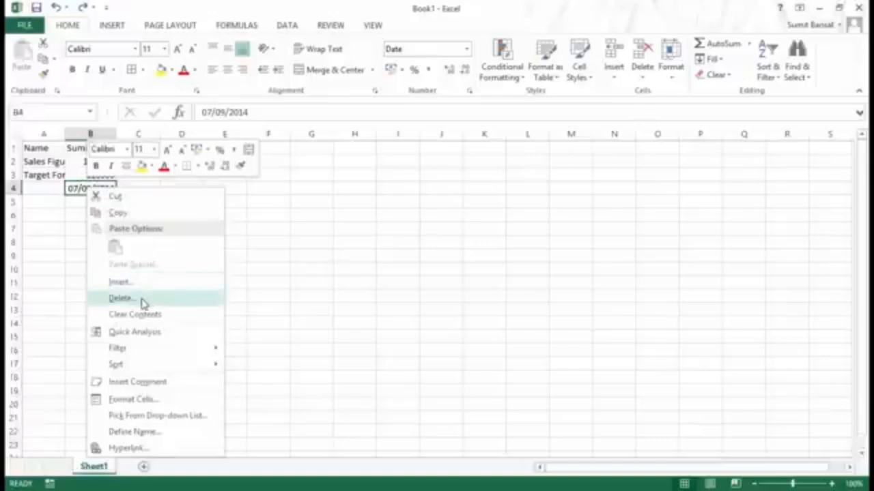
{"action": "left_click", "coordinate": [57, 197]}
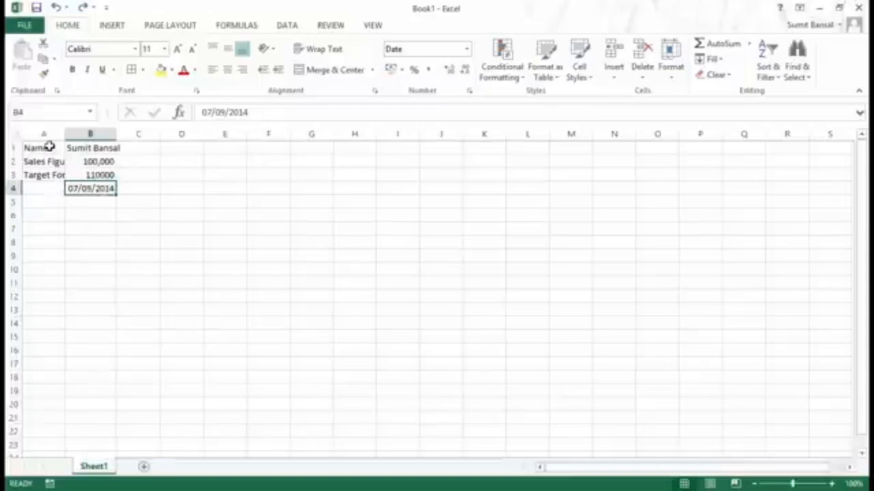
{"action": "left_click_drag", "start_coordinate": [42, 148], "coordinate": [88, 188]}
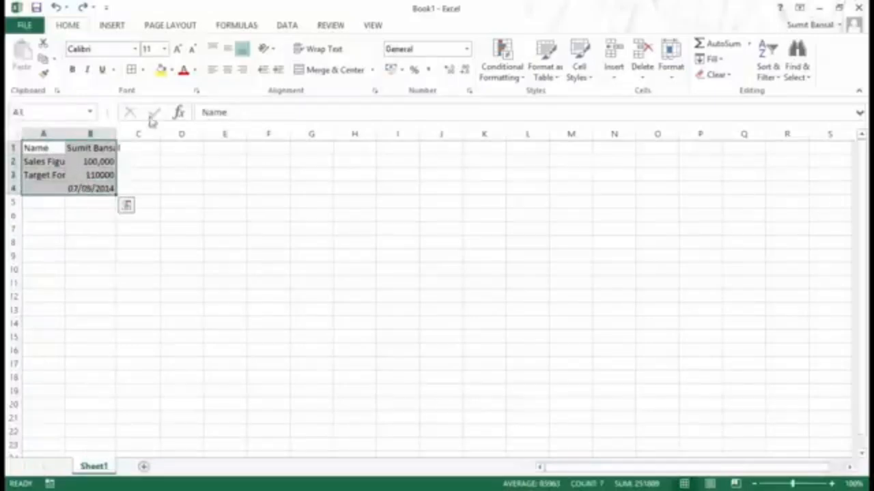
Step: Border the table and make the column A labels bold with grey shading
{"action": "left_click", "coordinate": [133, 73]}
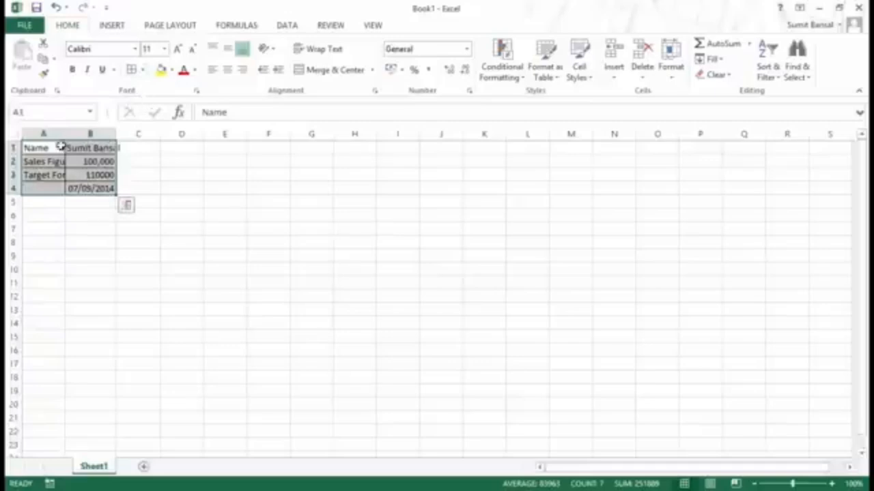
{"action": "left_click_drag", "start_coordinate": [64, 146], "coordinate": [96, 147]}
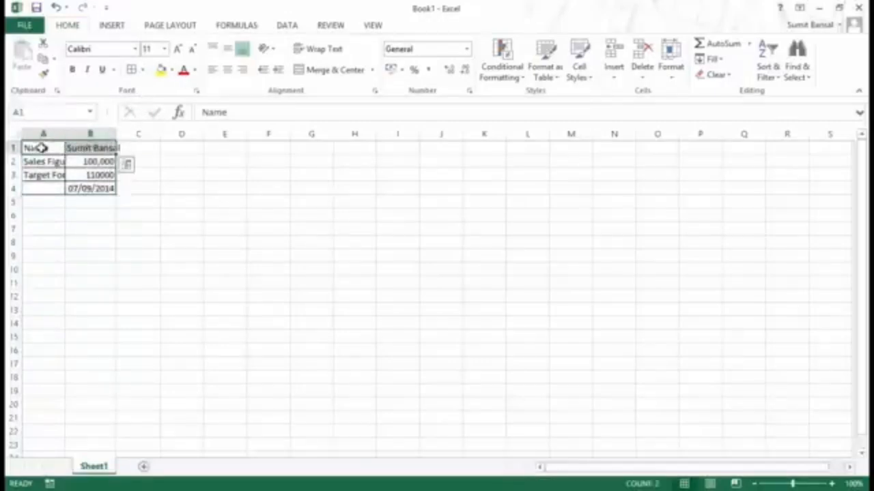
{"action": "left_click_drag", "start_coordinate": [44, 161], "coordinate": [46, 187]}
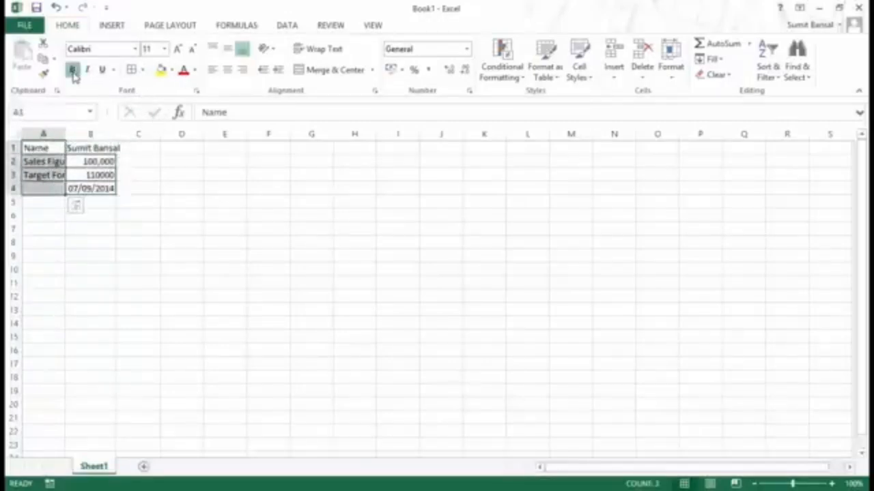
{"action": "left_click", "coordinate": [72, 69]}
{"action": "left_click", "coordinate": [171, 70]}
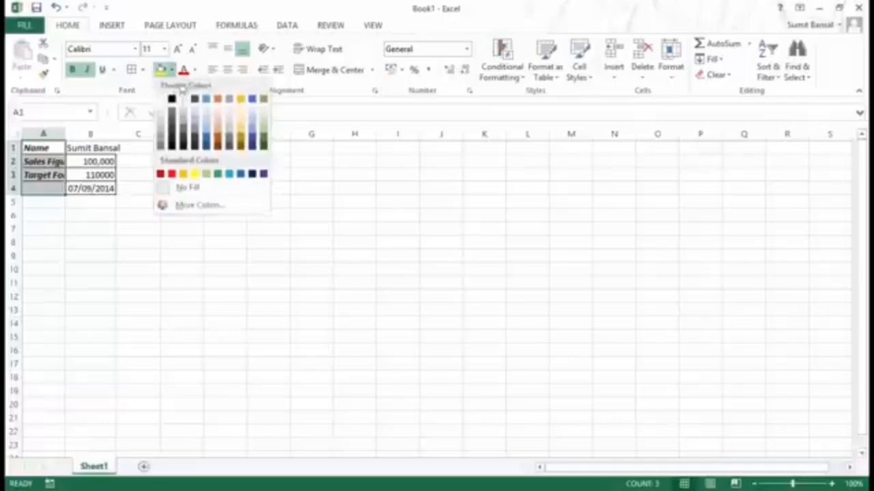
{"action": "left_click", "coordinate": [162, 126]}
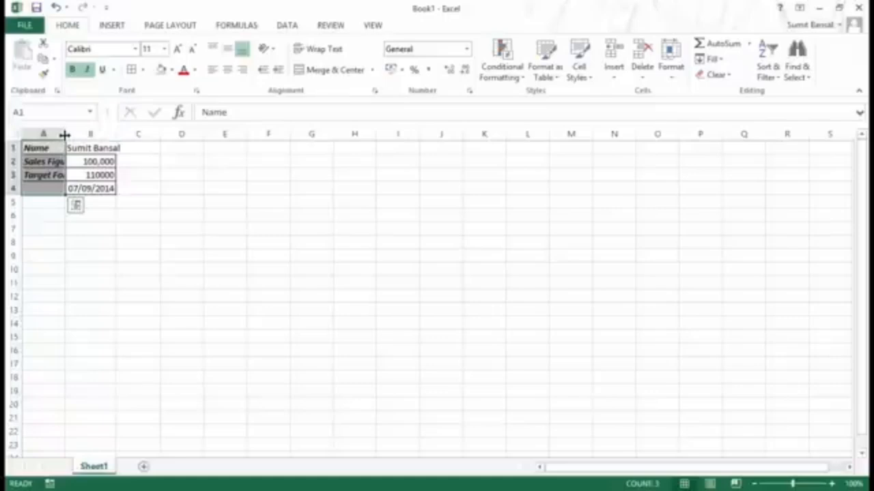
Step: Widen columns A and B so the labels and values show in full
{"action": "left_click_drag", "start_coordinate": [65, 135], "coordinate": [101, 136]}
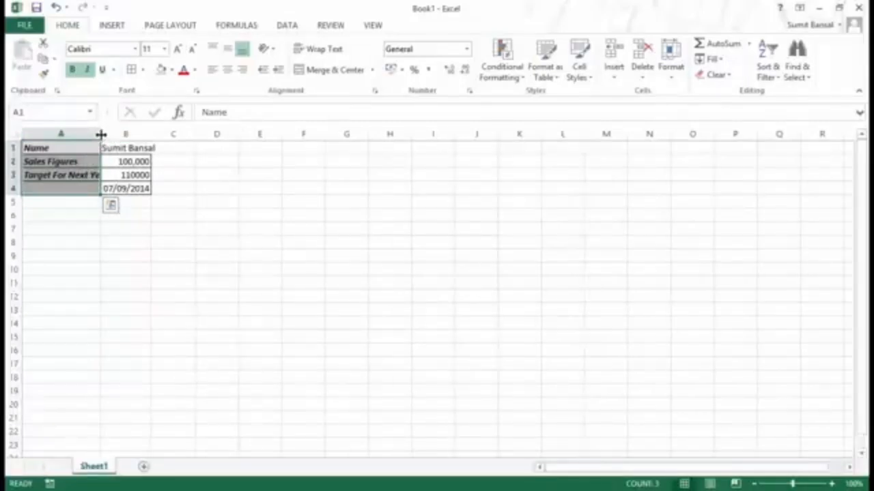
{"action": "left_click_drag", "start_coordinate": [101, 135], "coordinate": [120, 136]}
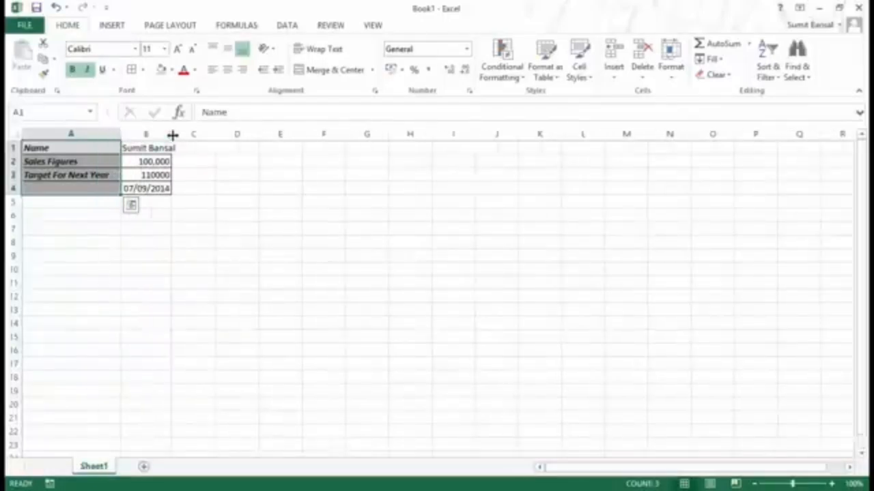
{"action": "left_click_drag", "start_coordinate": [173, 135], "coordinate": [196, 134]}
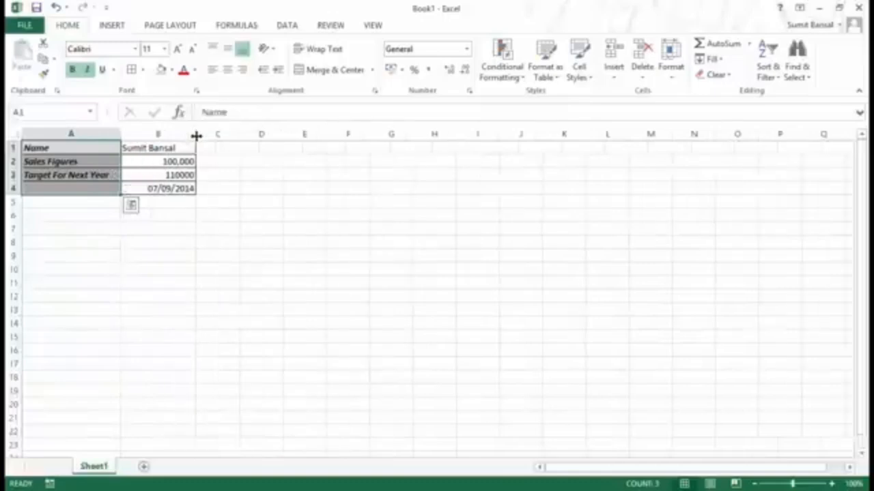
{"action": "left_click", "coordinate": [215, 216]}
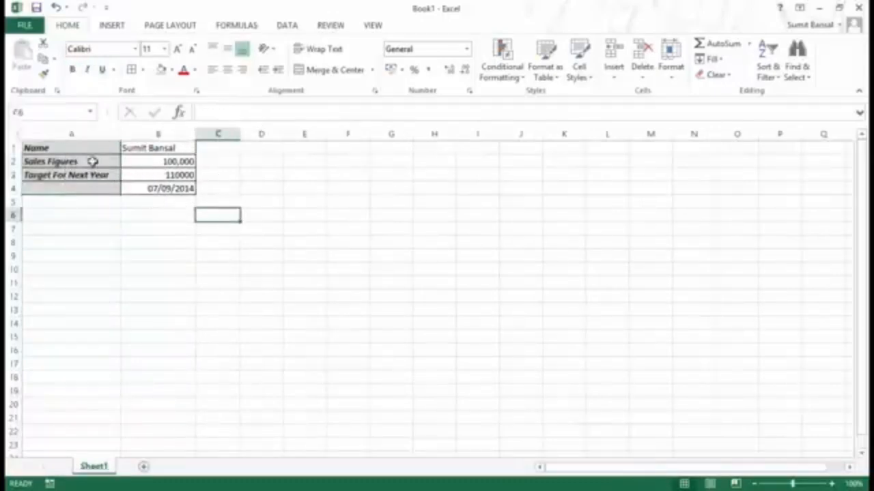
{"action": "left_click_drag", "start_coordinate": [89, 146], "coordinate": [145, 188]}
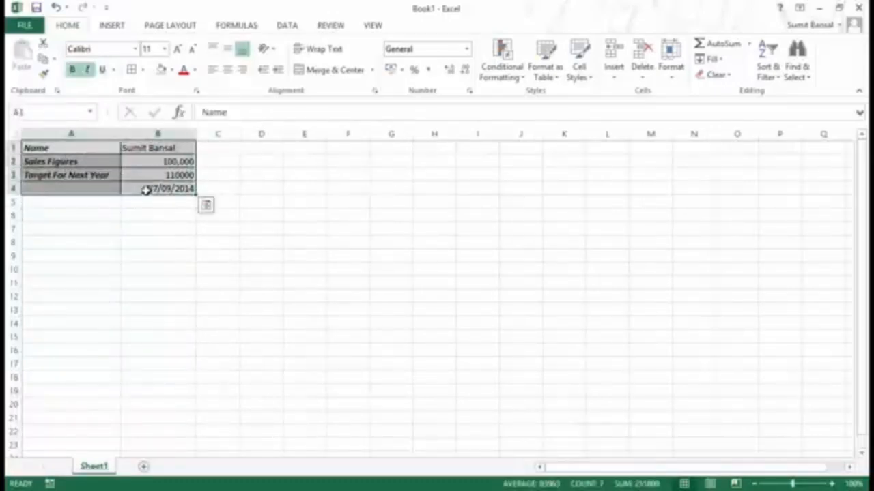
{"action": "key", "text": "Delete"}
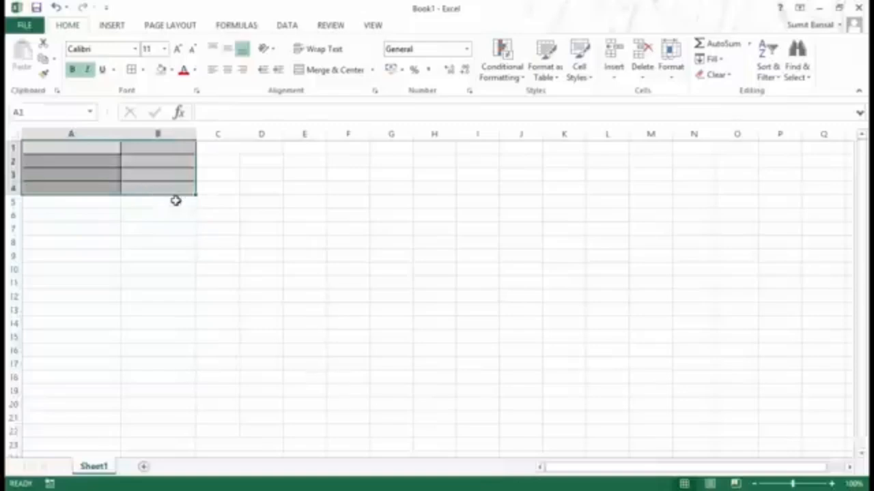
{"action": "left_click_drag", "start_coordinate": [193, 212], "coordinate": [197, 213]}
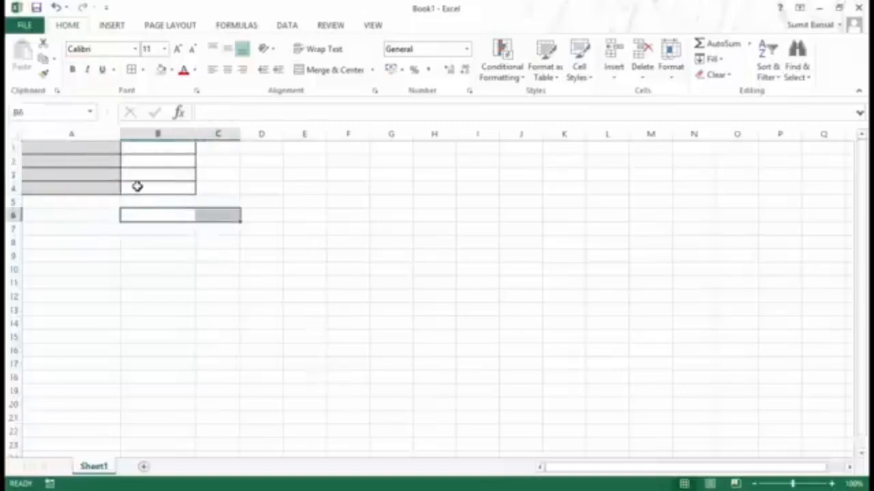
{"action": "key", "text": "ctrl+z"}
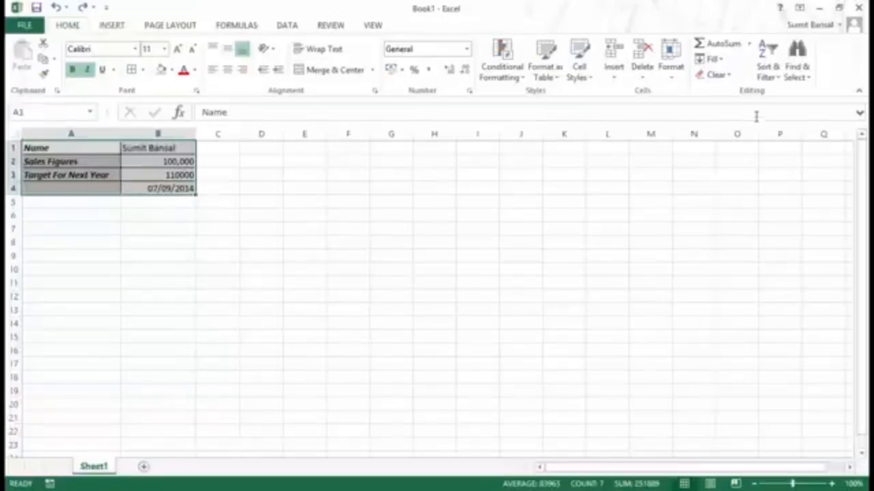
{"action": "left_click", "coordinate": [731, 79]}
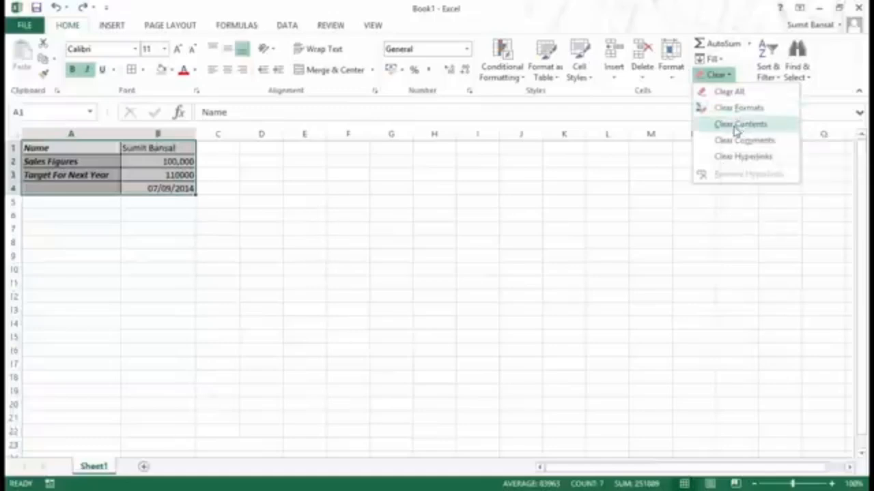
{"action": "left_click", "coordinate": [737, 131]}
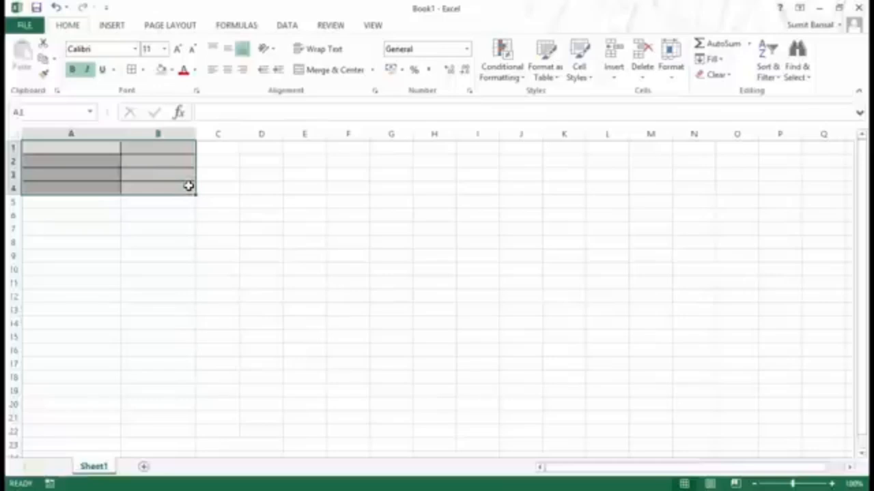
{"action": "key", "text": "ctrl+z"}
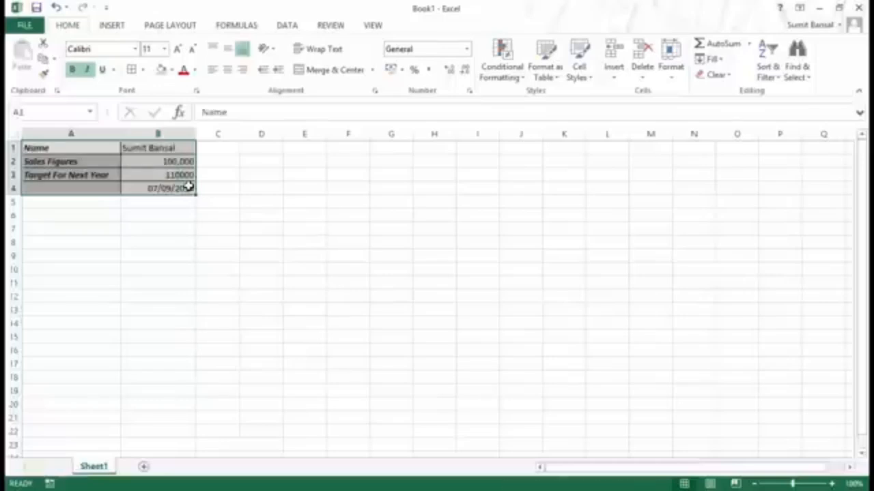
{"action": "left_click", "coordinate": [729, 75]}
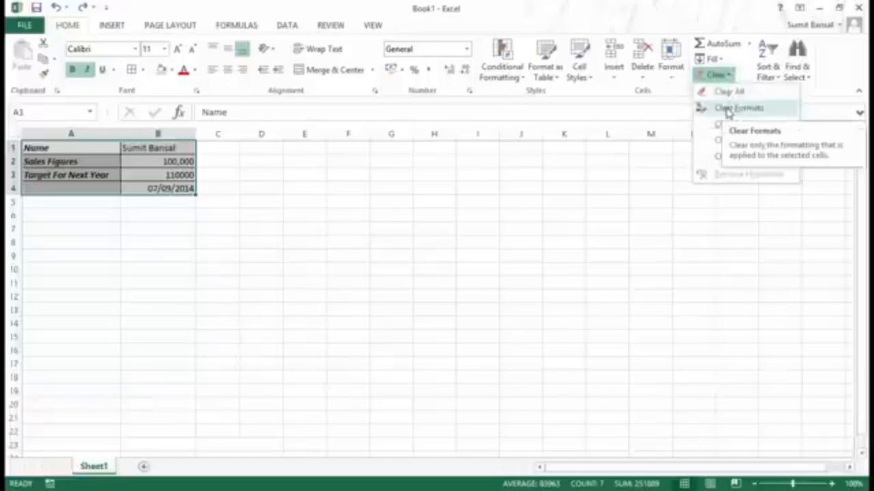
{"action": "left_click", "coordinate": [730, 107]}
{"action": "left_click", "coordinate": [245, 201]}
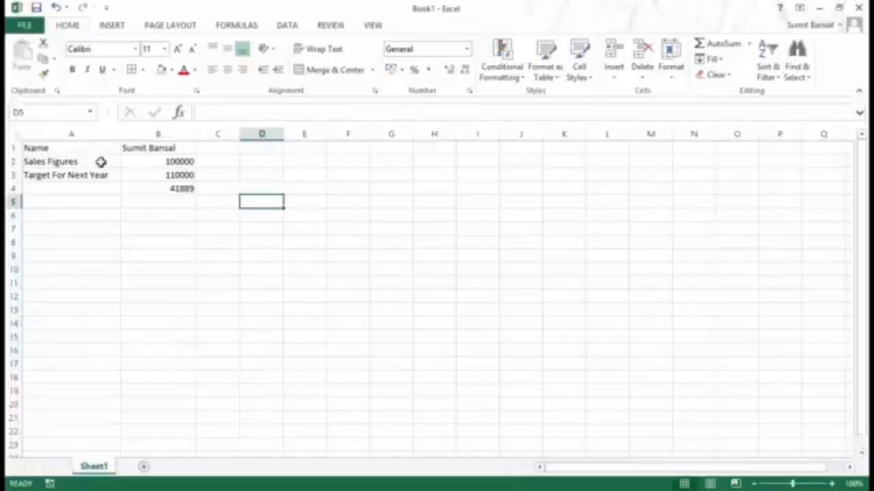
{"action": "key", "text": "ctrl+z"}
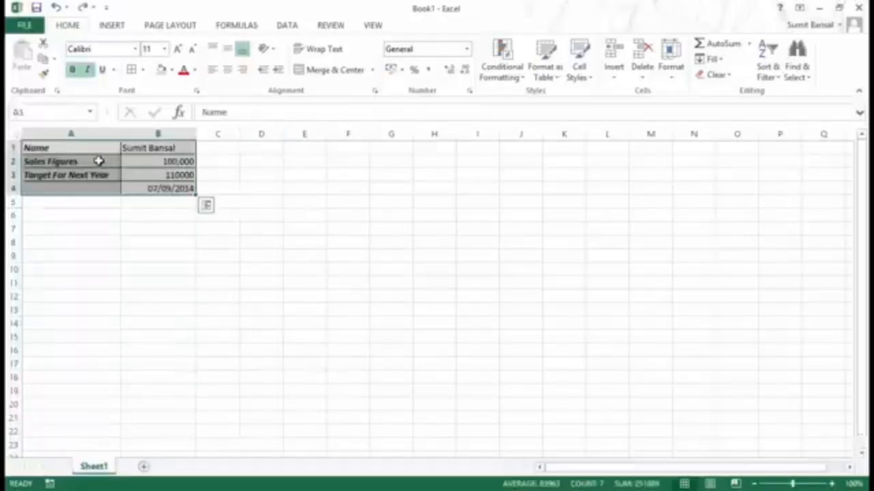
{"action": "left_click", "coordinate": [715, 74]}
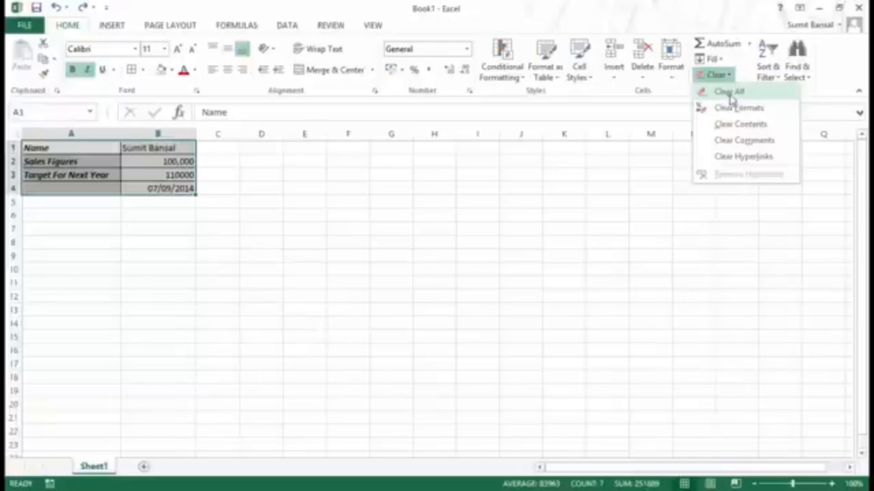
{"action": "left_click", "coordinate": [729, 92]}
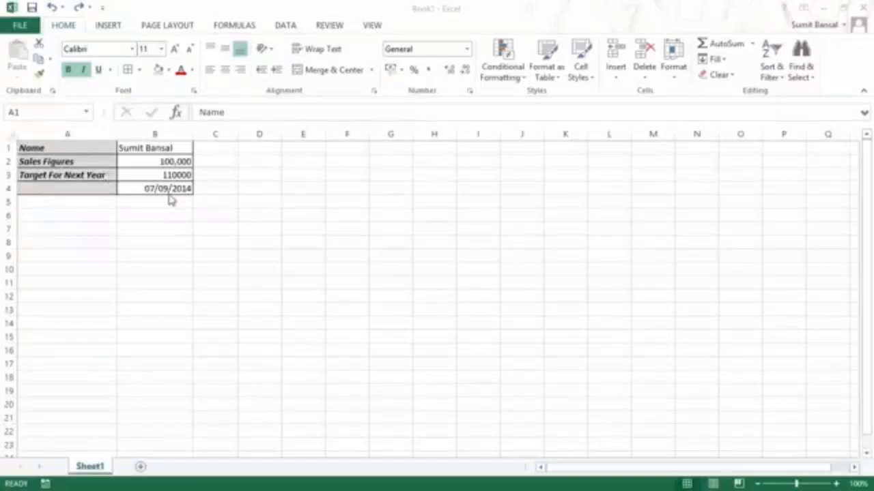
Step: Change the sales figure in B2 from 100000 to 150000
{"action": "left_click", "coordinate": [156, 162]}
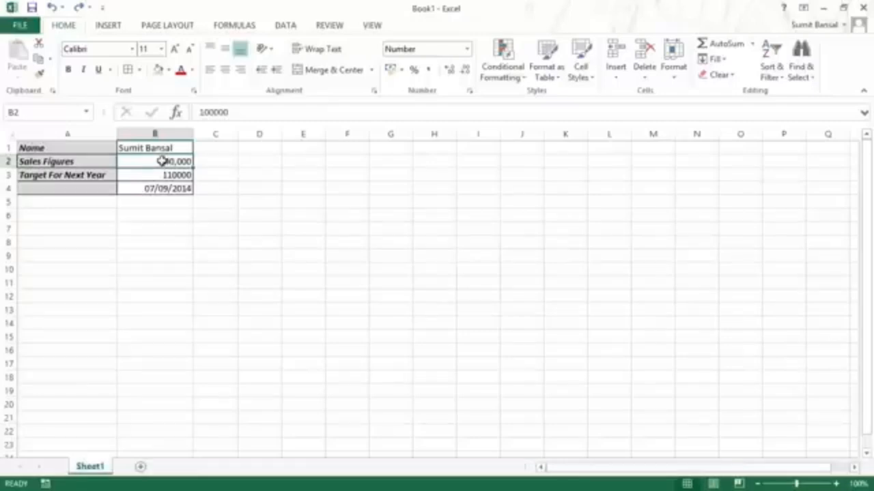
{"action": "left_click_drag", "start_coordinate": [240, 113], "coordinate": [199, 113]}
{"action": "left_click", "coordinate": [239, 112]}
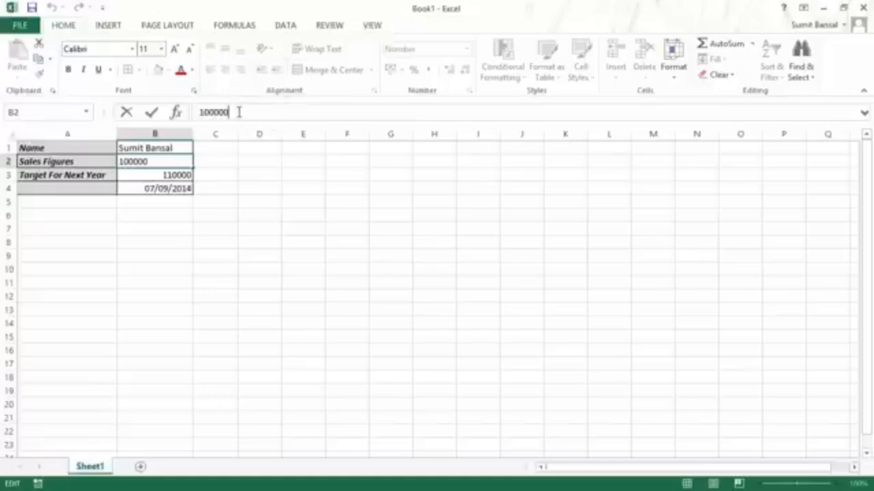
{"action": "key", "text": "BackSpace"}
{"action": "key", "text": "BackSpace"}
{"action": "key", "text": "BackSpace"}
{"action": "key", "text": "BackSpace"}
{"action": "key", "text": "BackSpace"}
{"action": "key", "text": "BackSpace"}
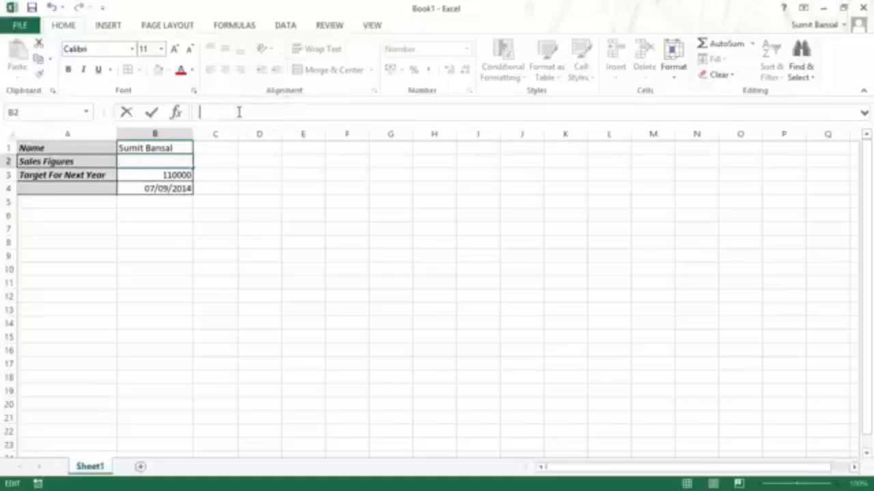
{"action": "type", "text": "150000"}
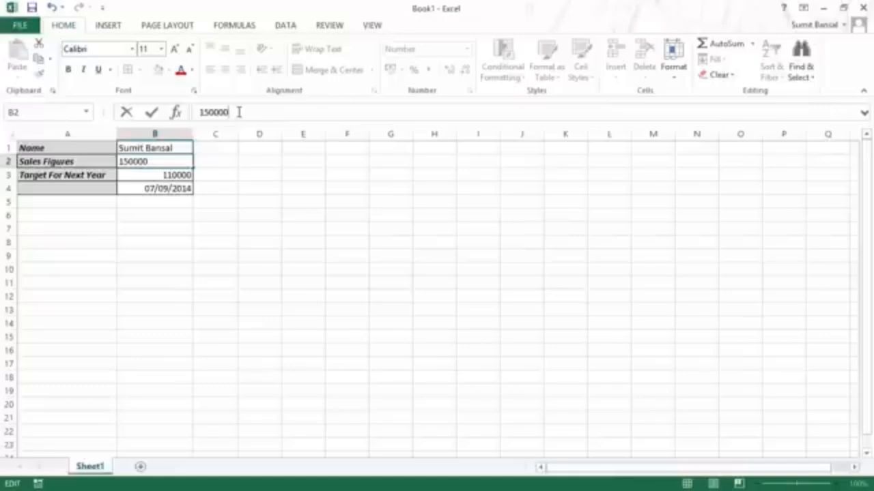
{"action": "key", "text": "Return"}
{"action": "key", "text": "Up"}
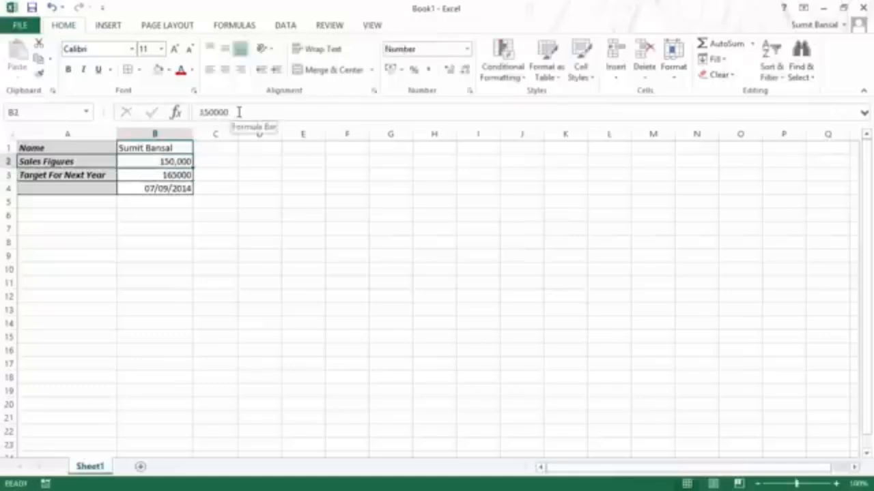
Step: Try 180000 in B2 directly in the cell, then edit it back to 150000
{"action": "double_click", "coordinate": [158, 162]}
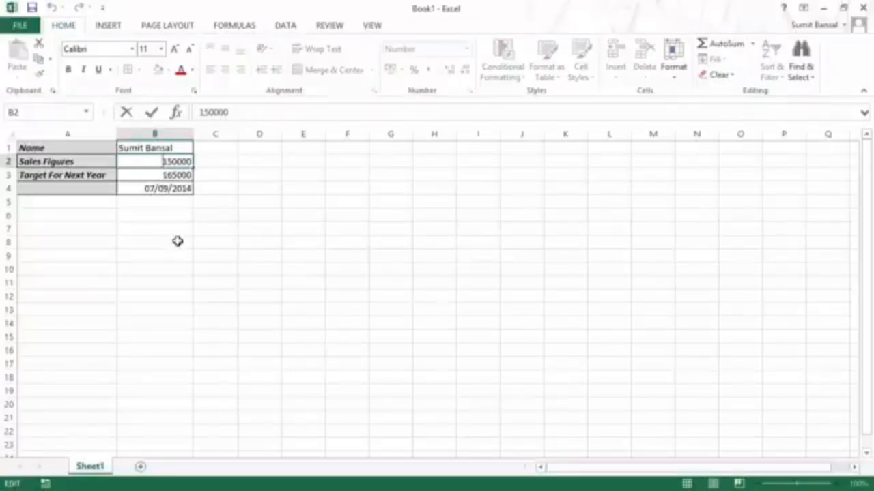
{"action": "key", "text": "shift+Right"}
{"action": "key", "text": "shift+Right"}
{"action": "key", "text": "shift+Right"}
{"action": "key", "text": "shift+Right"}
{"action": "key", "text": "shift+Right"}
{"action": "key", "text": "shift+Right"}
{"action": "type", "text": "18"}
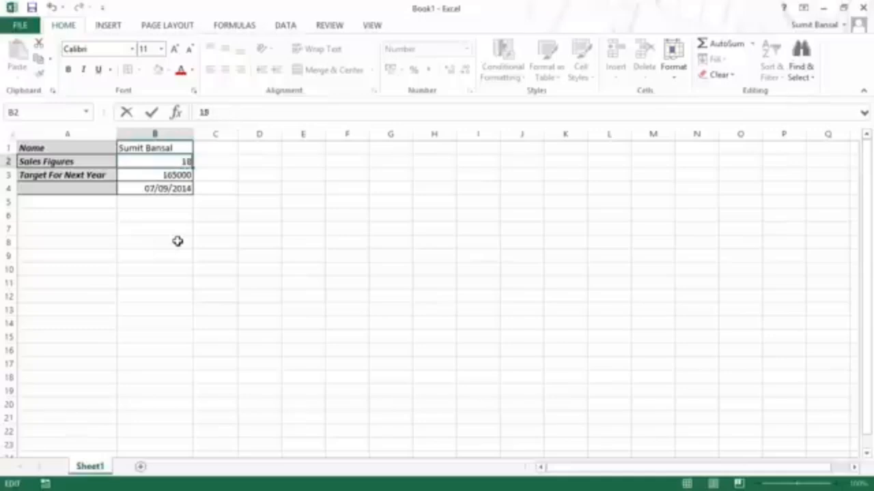
{"action": "type", "text": "0000"}
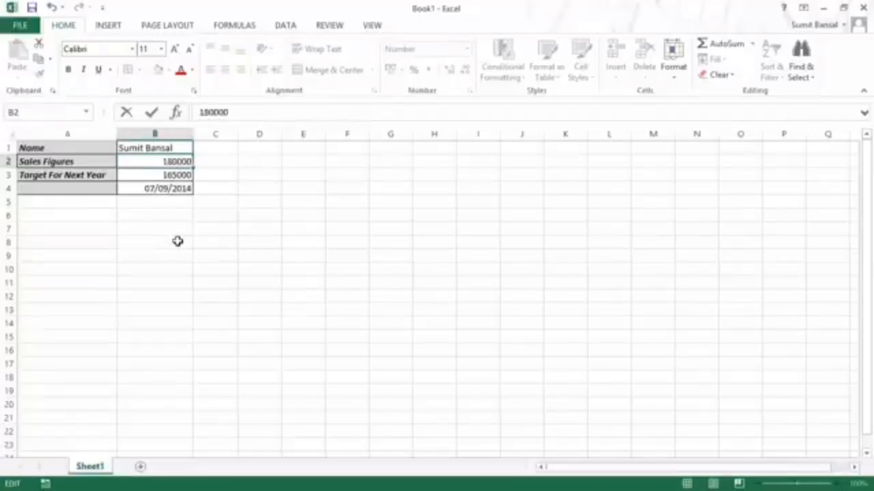
{"action": "key", "text": "Return"}
{"action": "key", "text": "Up"}
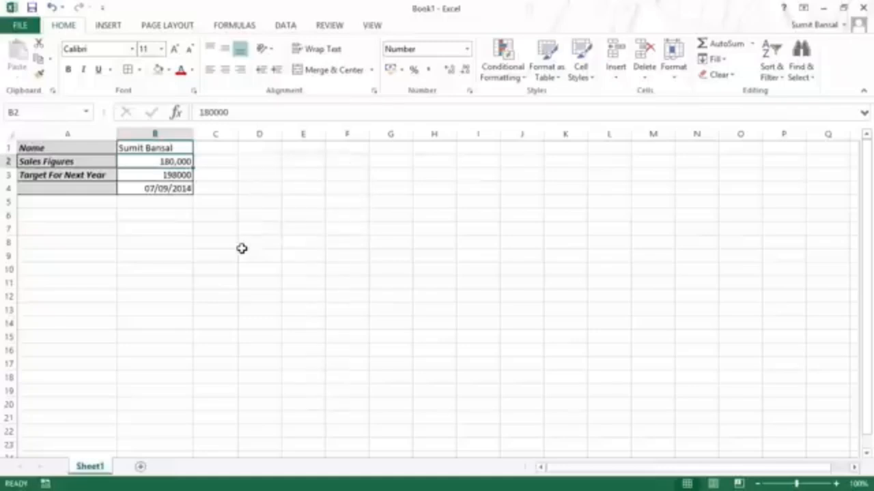
{"action": "key", "text": "F2"}
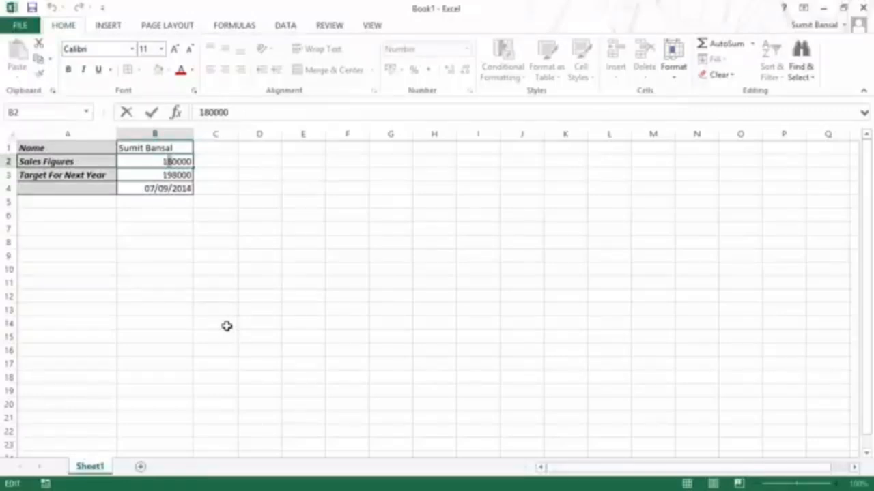
{"action": "key", "text": "Delete"}
{"action": "type", "text": "5"}
{"action": "key", "text": "Return"}
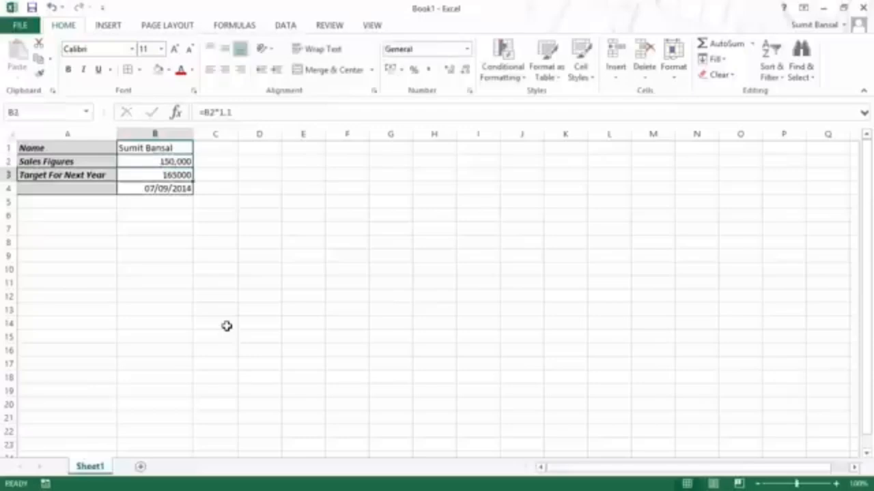
{"action": "key", "text": "Up"}
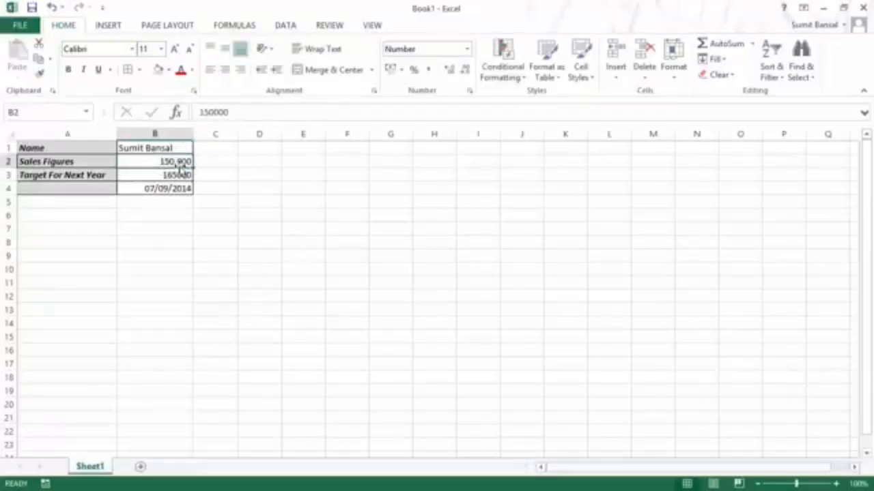
{"action": "left_click", "coordinate": [254, 159]}
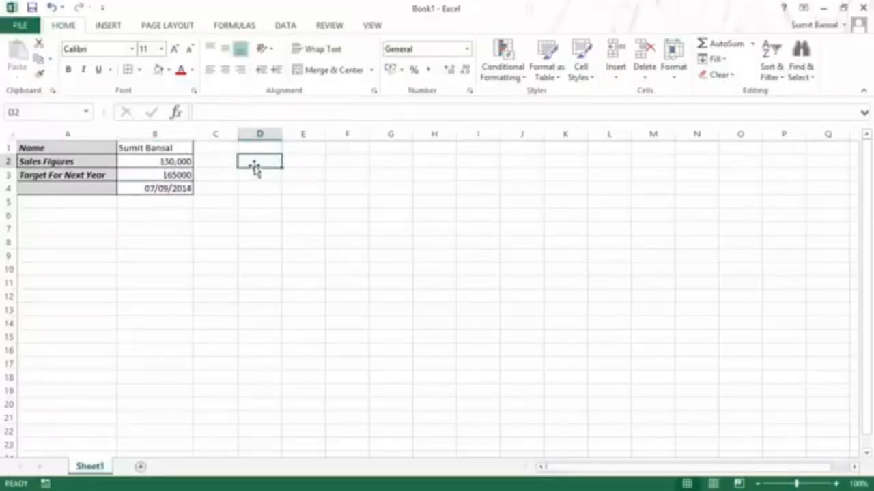
Step: Put 180000 in D2, move it onto B2, then undo the move
{"action": "type", "text": "1800"}
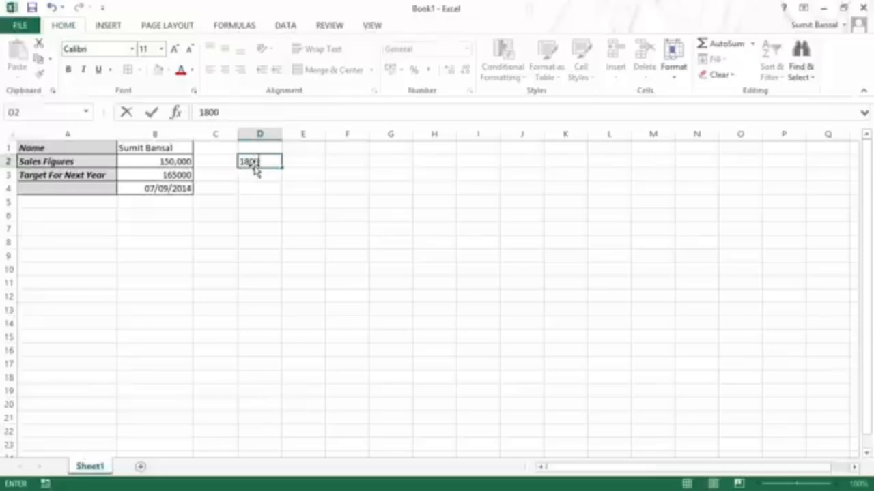
{"action": "type", "text": "00"}
{"action": "key", "text": "Return"}
{"action": "left_click", "coordinate": [253, 164]}
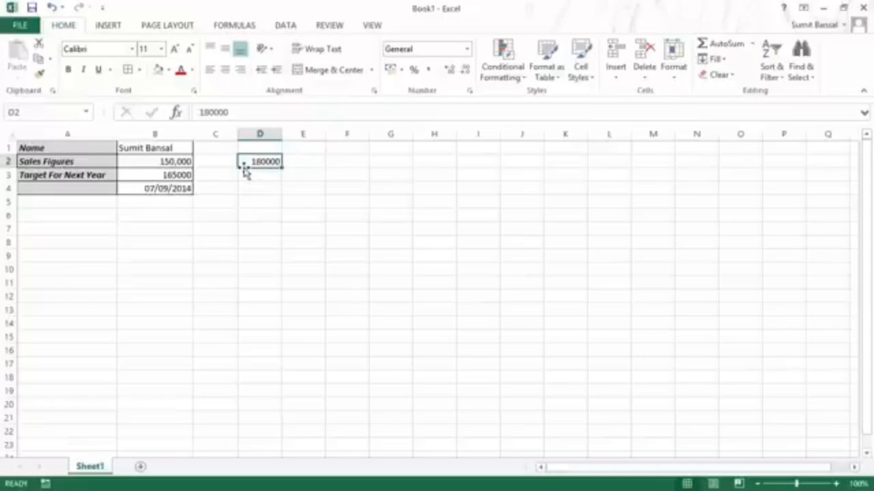
{"action": "left_click_drag", "start_coordinate": [244, 168], "coordinate": [178, 166]}
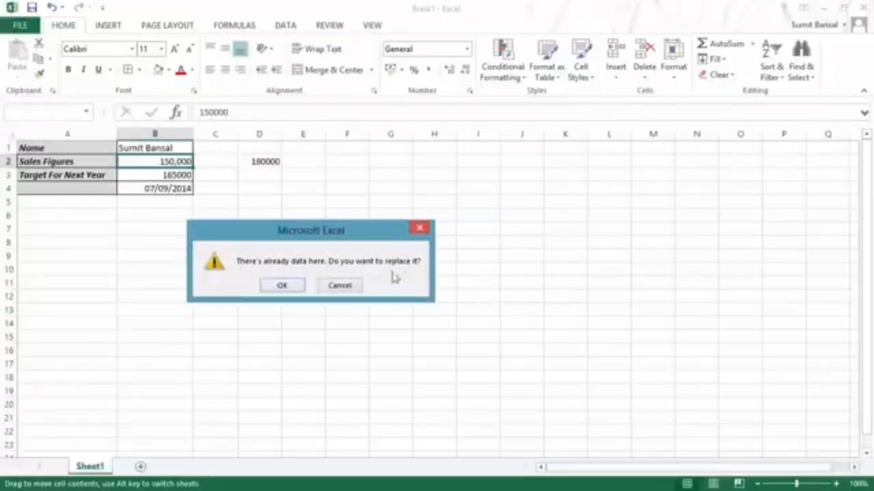
{"action": "left_click", "coordinate": [282, 286]}
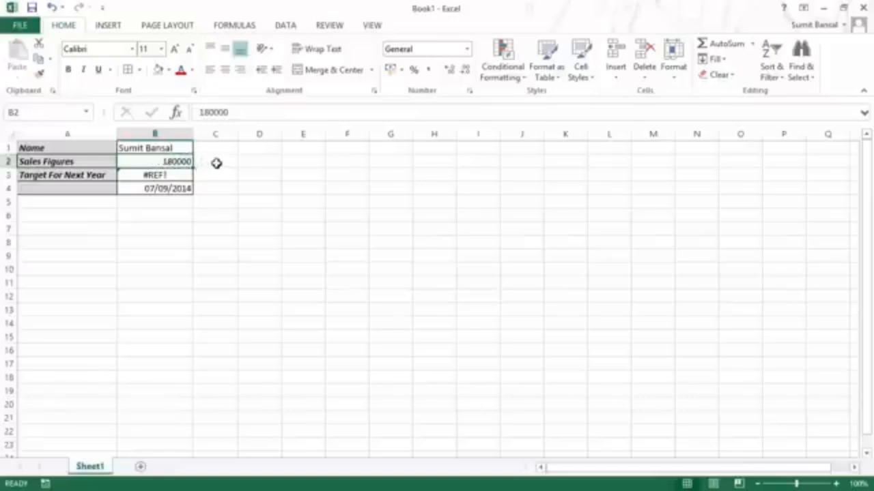
{"action": "key", "text": "ctrl+z"}
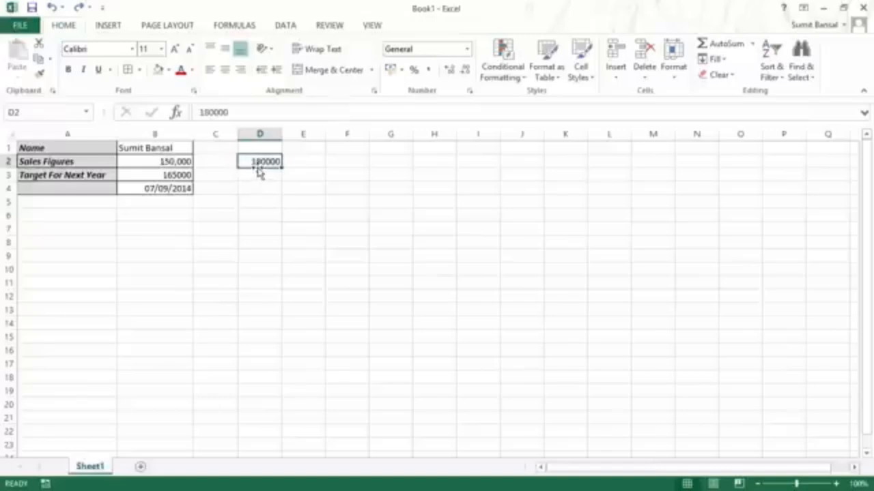
Step: Shade D2's 180000 light orange and move it onto B2, replacing the old value
{"action": "left_click", "coordinate": [169, 70]}
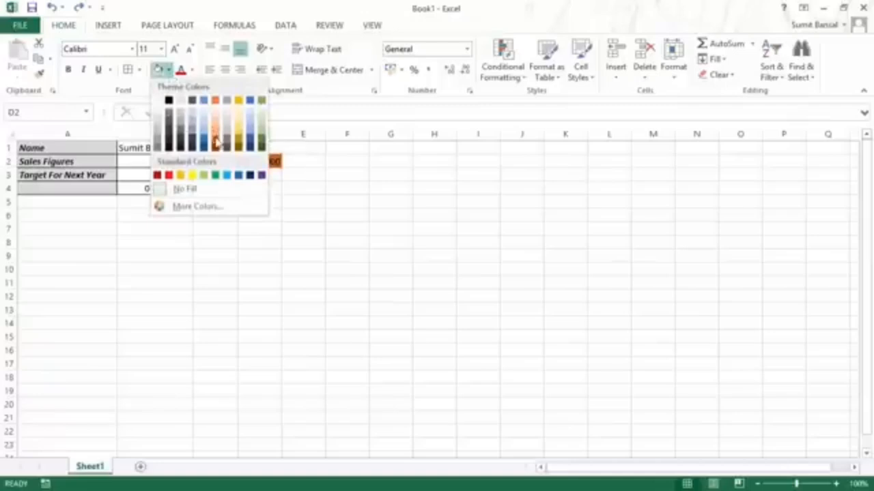
{"action": "left_click", "coordinate": [216, 123]}
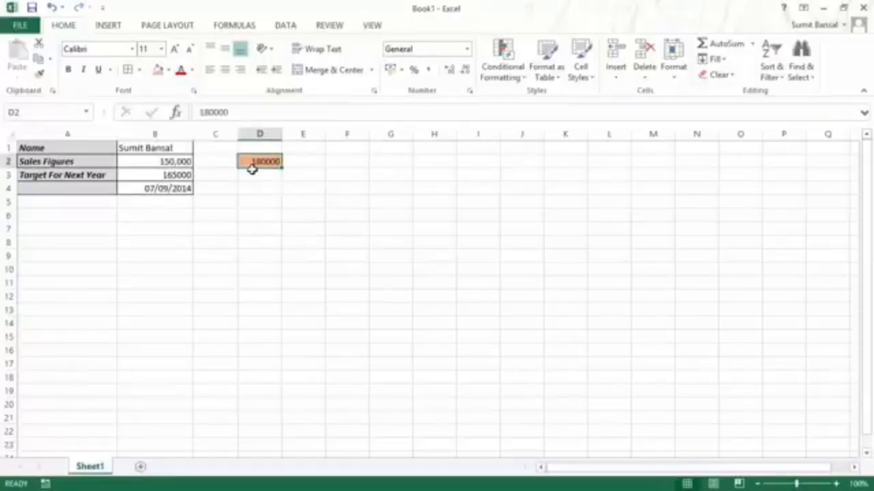
{"action": "left_click_drag", "start_coordinate": [253, 172], "coordinate": [168, 176]}
{"action": "left_click", "coordinate": [401, 289]}
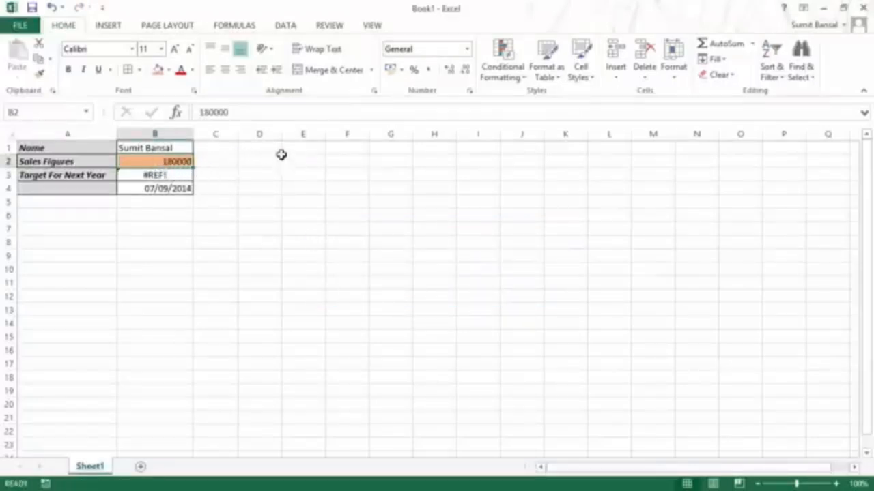
Step: Repair B3's #REF! formula to =B2*1.1 so it shows 198000
{"action": "left_click", "coordinate": [176, 176]}
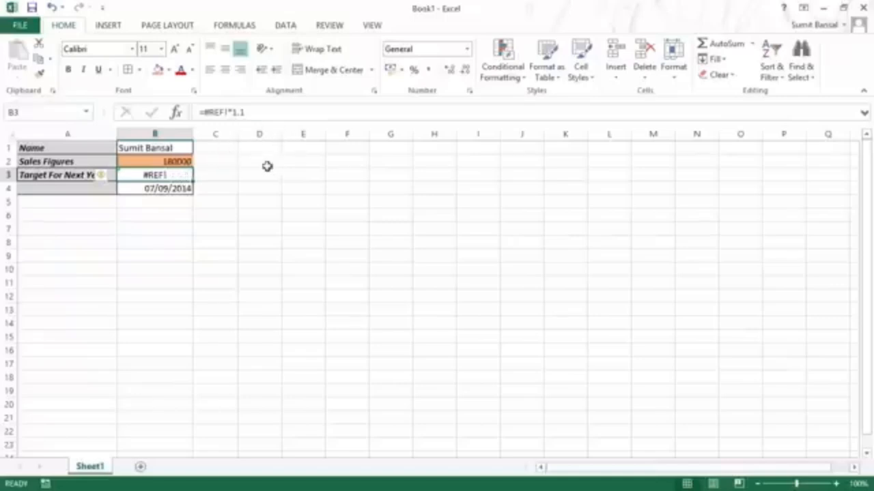
{"action": "double_click", "coordinate": [171, 175]}
{"action": "left_click", "coordinate": [144, 176]}
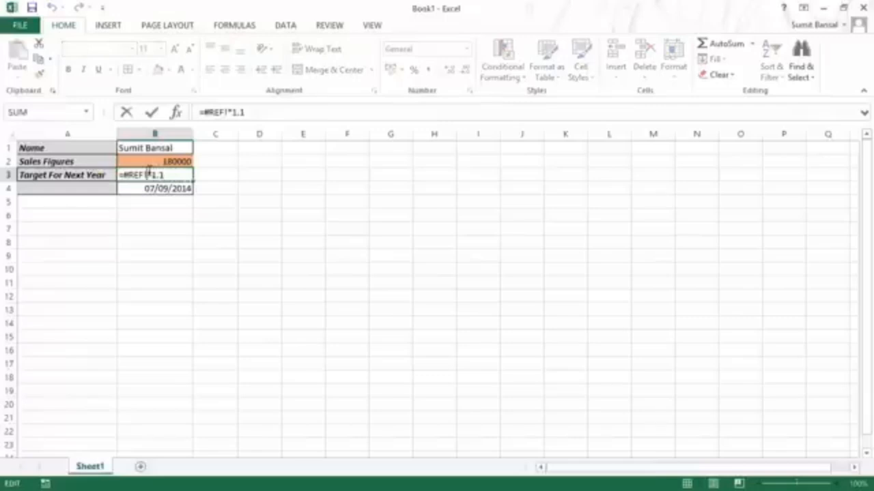
{"action": "key", "text": "BackSpace"}
{"action": "key", "text": "BackSpace"}
{"action": "key", "text": "BackSpace"}
{"action": "key", "text": "BackSpace"}
{"action": "key", "text": "BackSpace"}
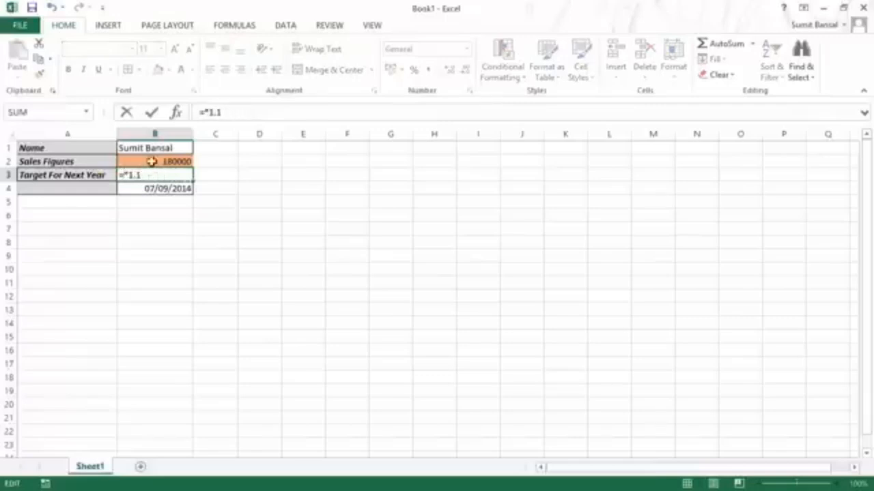
{"action": "left_click", "coordinate": [152, 161]}
{"action": "key", "text": "Return"}
{"action": "key", "text": "Up"}
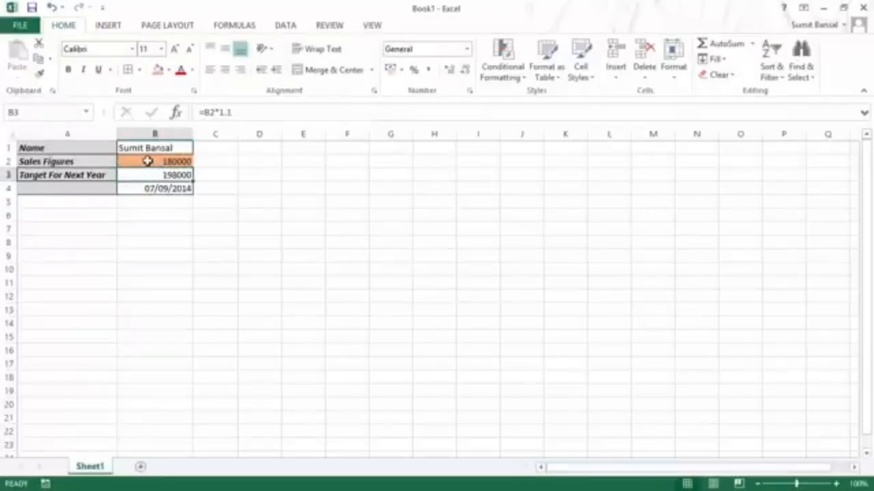
{"action": "left_click_drag", "start_coordinate": [88, 147], "coordinate": [151, 188]}
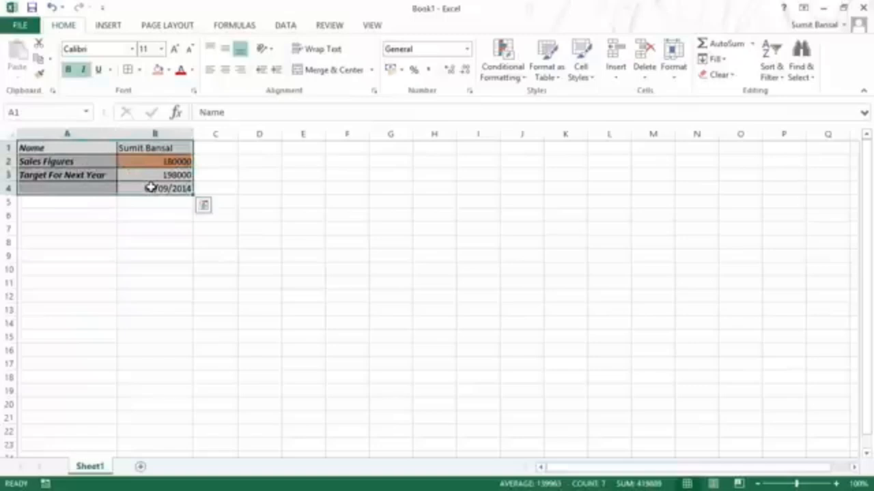
Step: Enter 'Sales Value' in D2 and 100000 in E2
{"action": "double_click", "coordinate": [66, 151]}
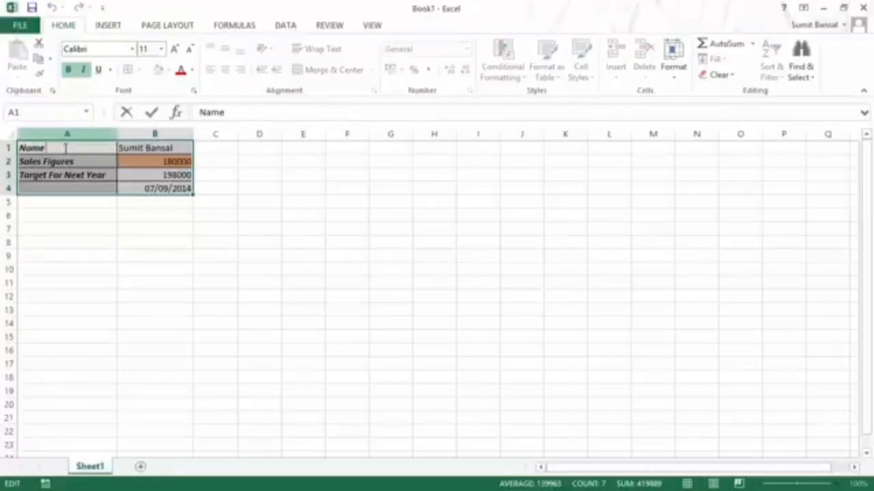
{"action": "key", "text": "Escape"}
{"action": "left_click", "coordinate": [255, 162]}
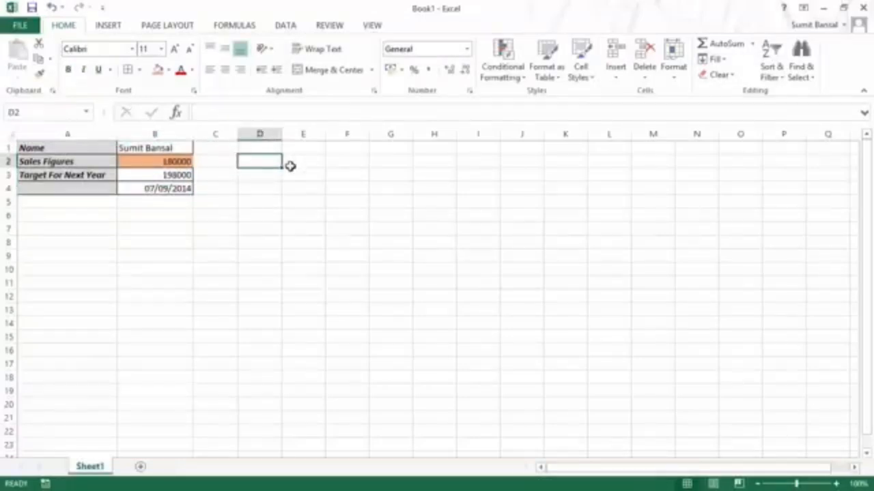
{"action": "type", "text": "Sales Value"}
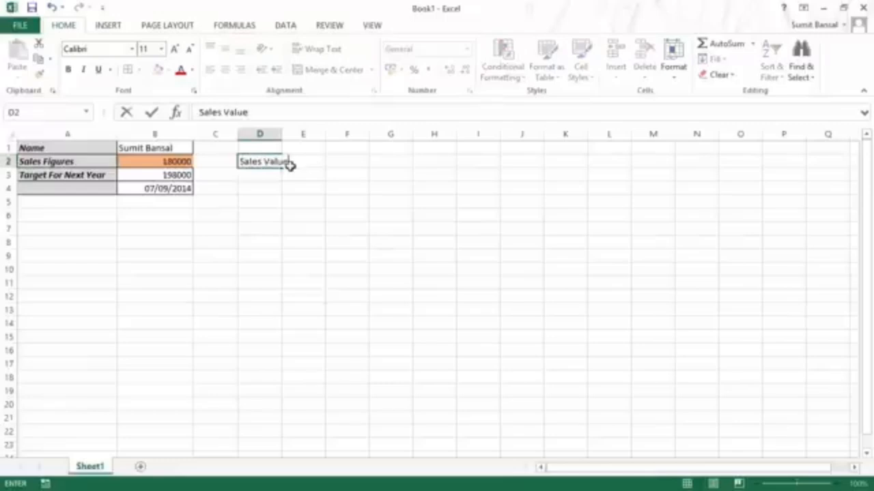
{"action": "key", "text": "Tab"}
{"action": "type", "text": "100000"}
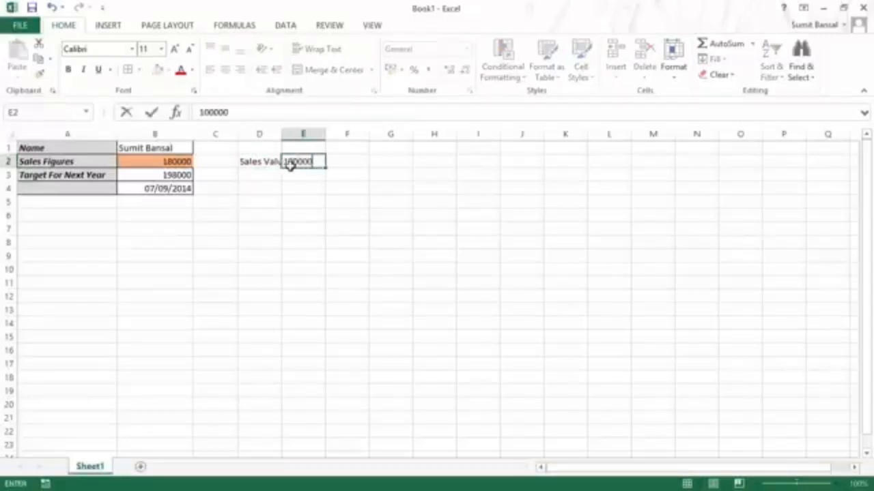
{"action": "key", "text": "Return"}
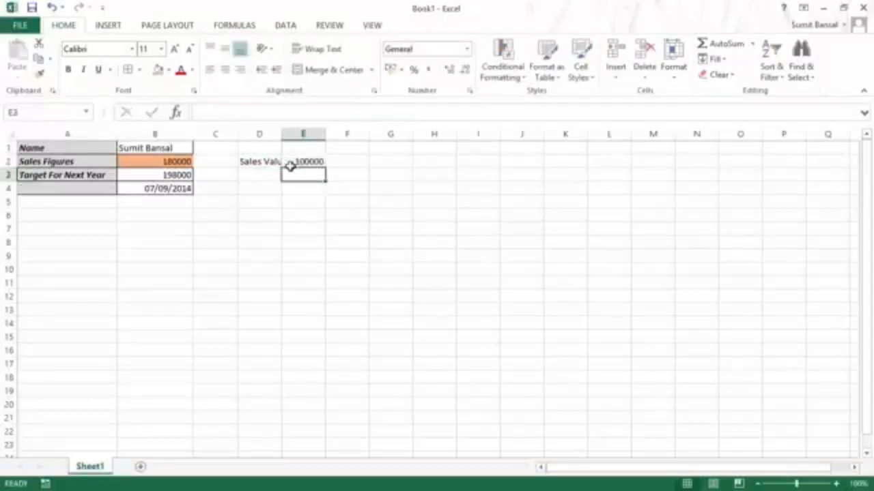
Step: Move D2:E2 onto A2:B2, replacing the old Sales Figures row
{"action": "left_click", "coordinate": [276, 164]}
{"action": "left_click_drag", "start_coordinate": [266, 160], "coordinate": [110, 165]}
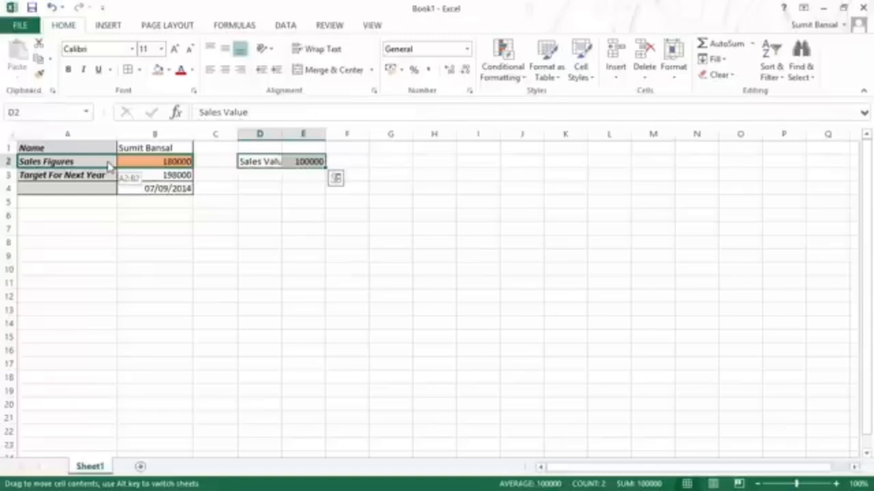
{"action": "left_click_drag", "start_coordinate": [110, 166], "coordinate": [111, 166]}
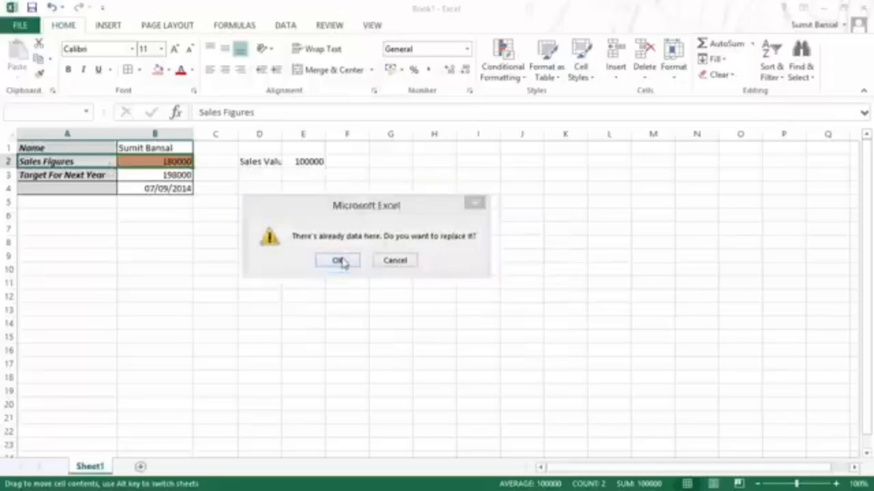
{"action": "left_click", "coordinate": [341, 259]}
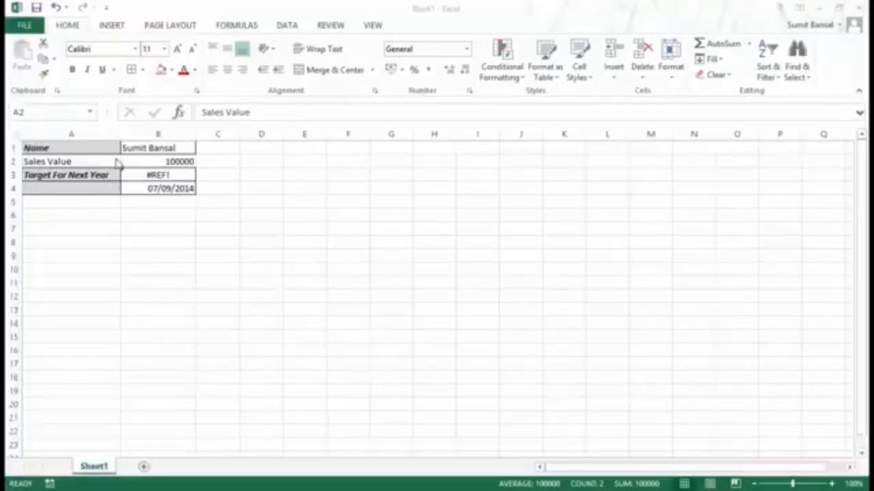
Step: Begin replacing 'Value' with 'Figures' in A2, then cancel that edit
{"action": "left_click", "coordinate": [95, 165]}
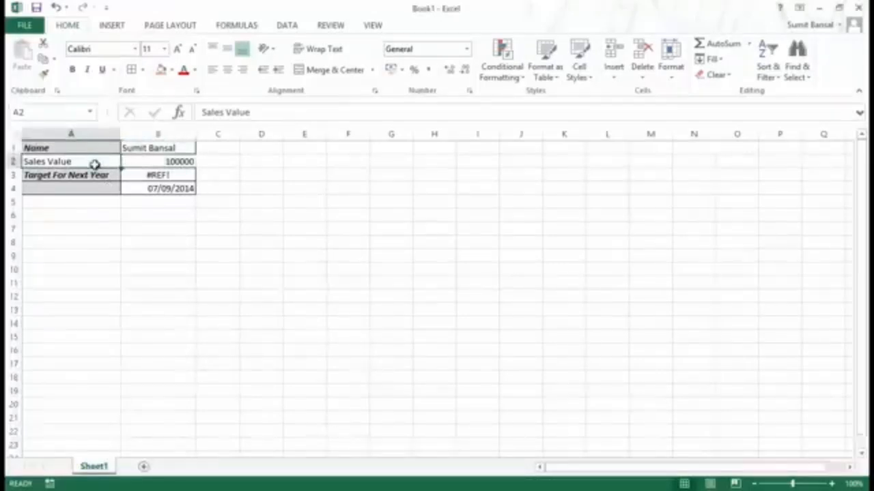
{"action": "double_click", "coordinate": [94, 164]}
{"action": "key", "text": "shift+Left"}
{"action": "key", "text": "shift+Left"}
{"action": "key", "text": "shift+Left"}
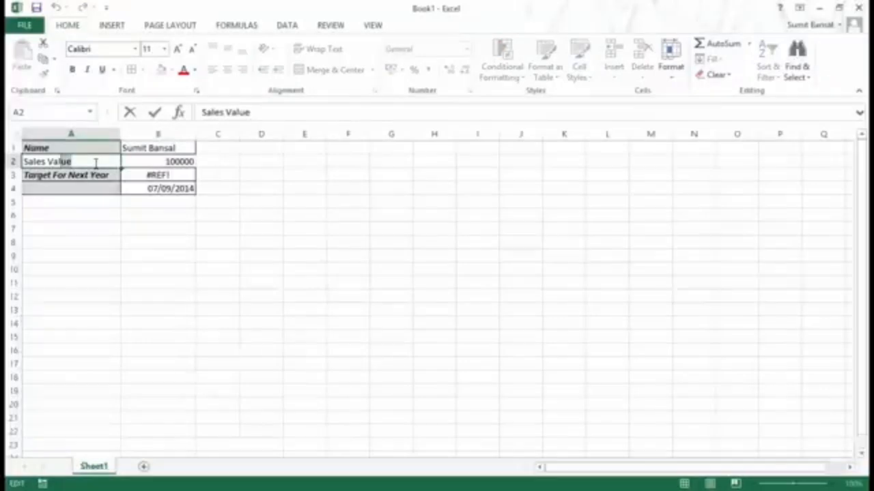
{"action": "key", "text": "shift+Left"}
{"action": "key", "text": "shift+Left"}
{"action": "type", "text": "Figures"}
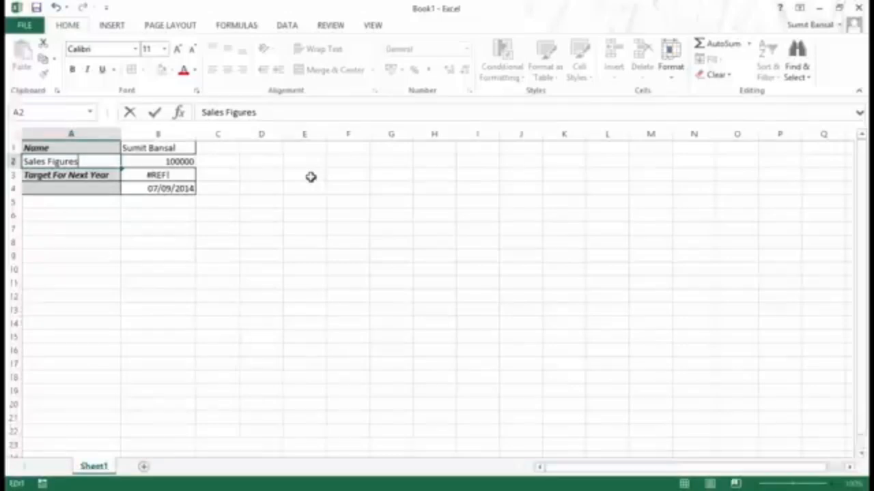
{"action": "key", "text": "Escape"}
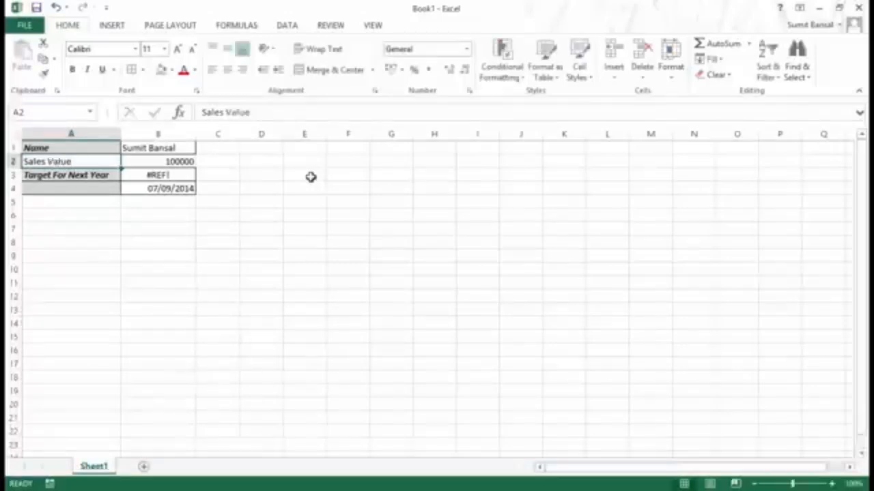
Step: Rename the A2 label from 'Sales Value' to 'Sales Figures'
{"action": "double_click", "coordinate": [88, 161]}
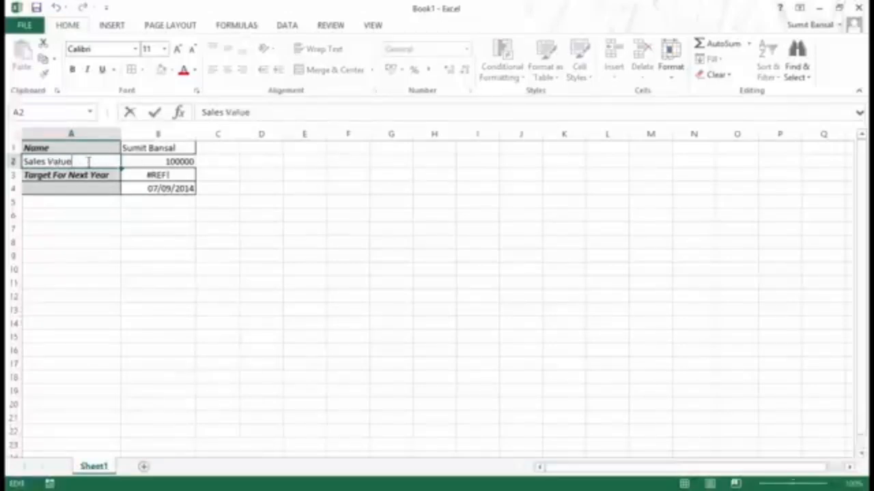
{"action": "key", "text": "BackSpace"}
{"action": "key", "text": "BackSpace"}
{"action": "key", "text": "BackSpace"}
{"action": "key", "text": "BackSpace"}
{"action": "key", "text": "BackSpace"}
{"action": "key", "text": "BackSpace"}
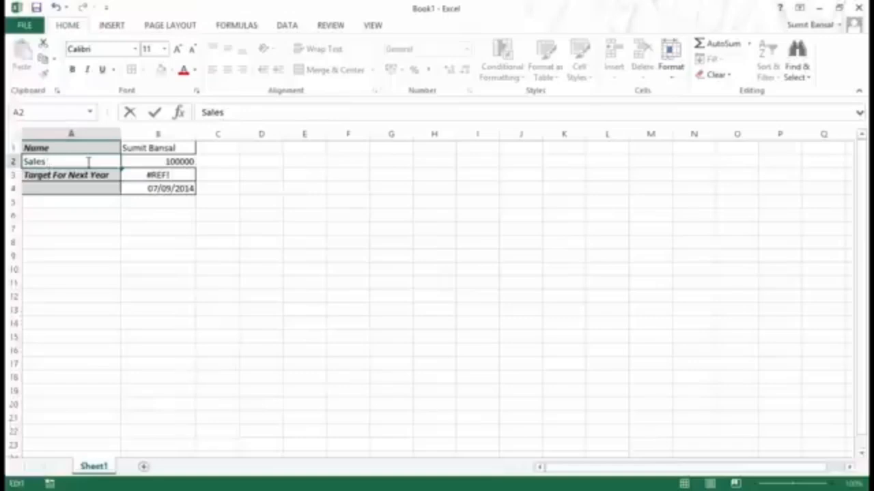
{"action": "type", "text": "Figures"}
{"action": "key", "text": "Return"}
{"action": "key", "text": "Up"}
{"action": "key", "text": "Right"}
{"action": "key", "text": "Left"}
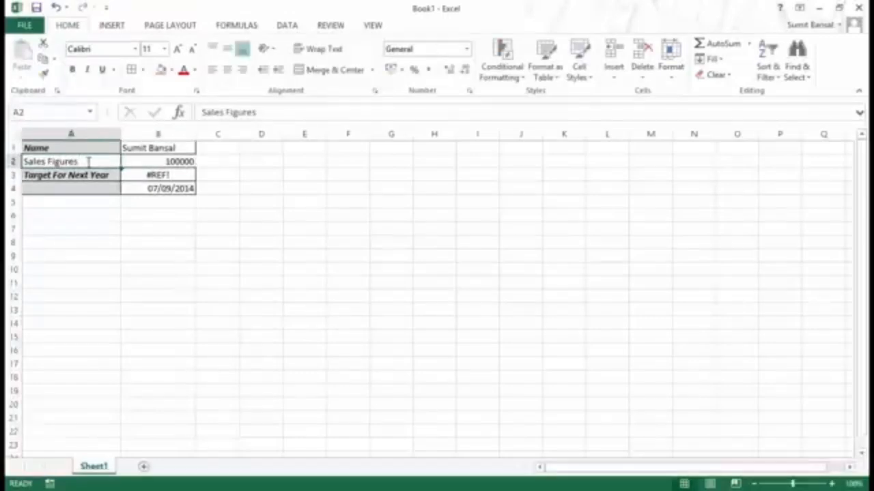
{"action": "left_click", "coordinate": [310, 161]}
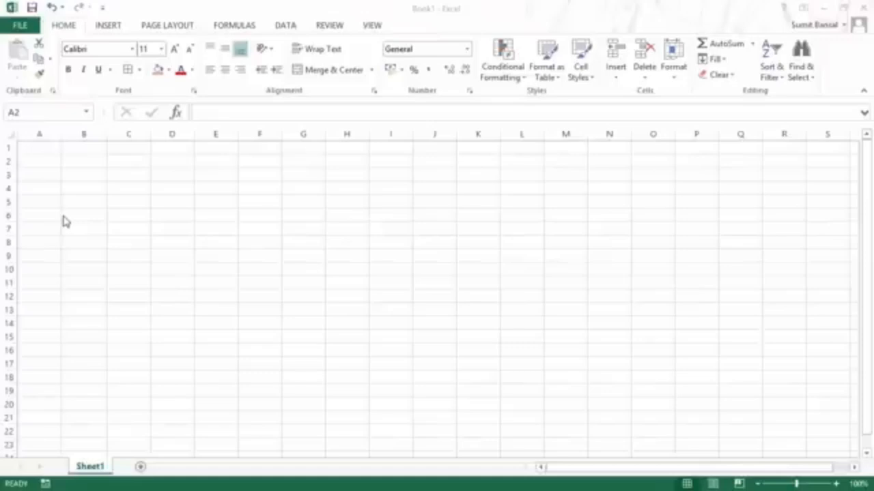
Step: Enter the headers 'Months' in A1 and 'Sales target' in B1
{"action": "left_click", "coordinate": [39, 148]}
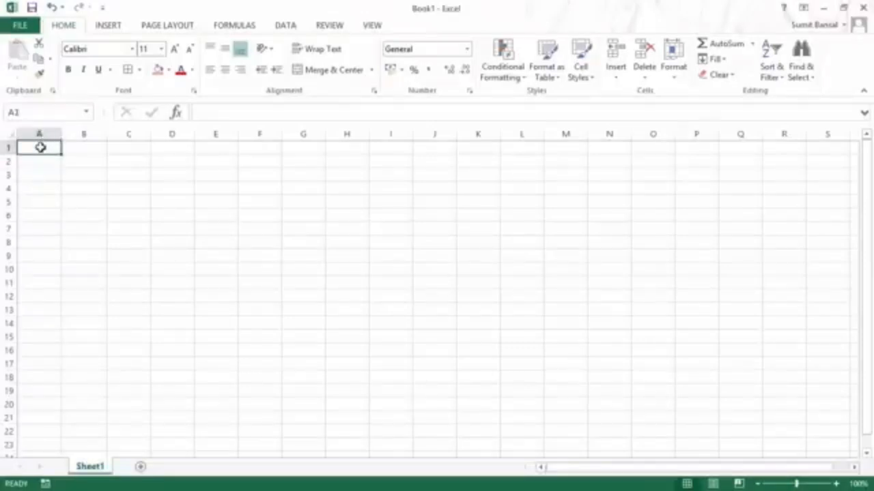
{"action": "type", "text": "Months"}
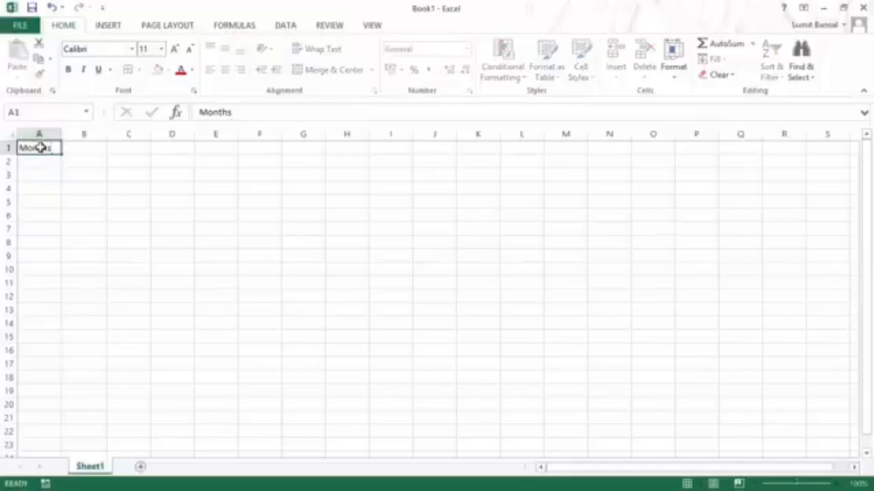
{"action": "key", "text": "Tab"}
{"action": "type", "text": "Sales F"}
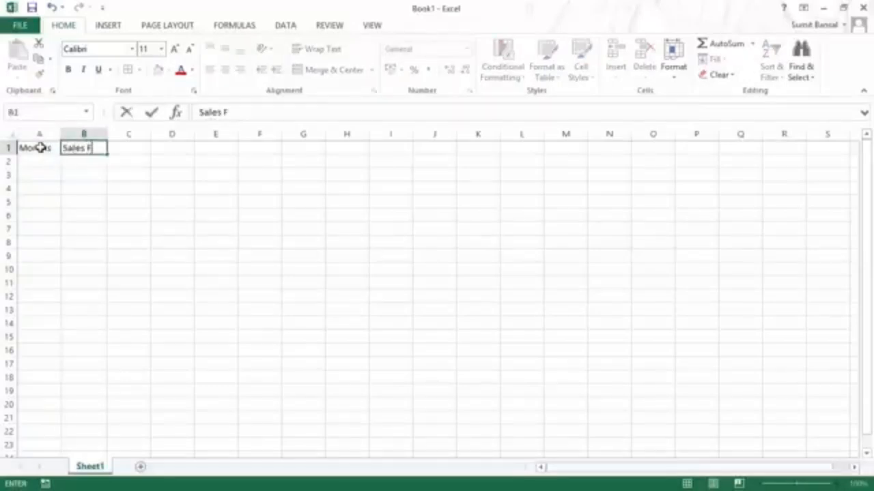
{"action": "type", "text": "igur"}
{"action": "key", "text": "BackSpace"}
{"action": "key", "text": "BackSpace"}
{"action": "key", "text": "BackSpace"}
{"action": "key", "text": "BackSpace"}
{"action": "key", "text": "BackSpace"}
{"action": "key", "text": "BackSpace"}
{"action": "type", "text": "target"}
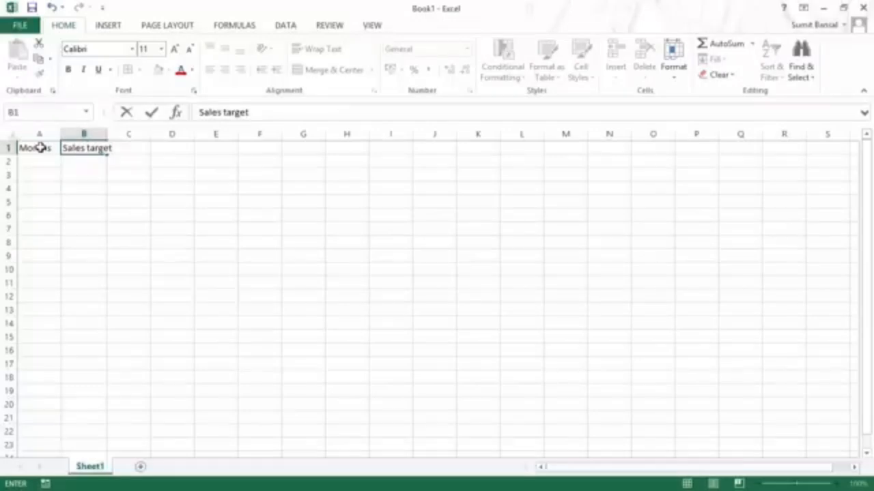
{"action": "key", "text": "Return"}
Step: List January and February under Months and select both cells
{"action": "key", "text": "Left"}
{"action": "type", "text": "J"}
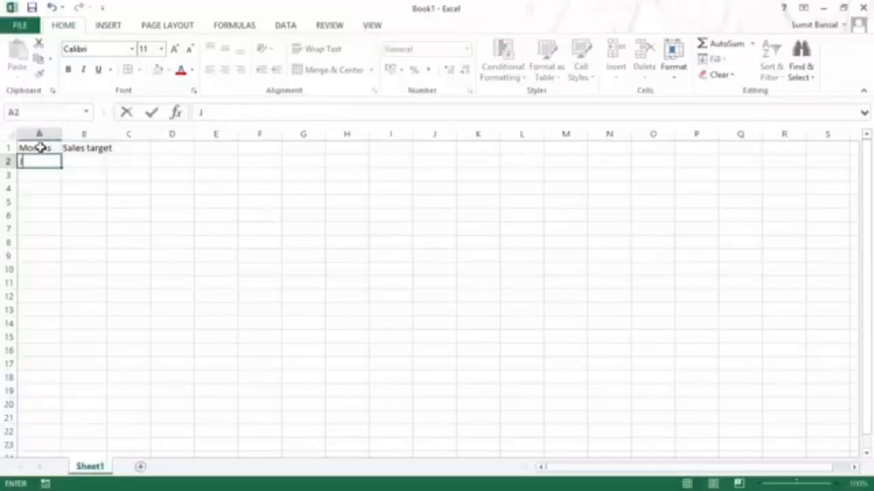
{"action": "type", "text": "anuary"}
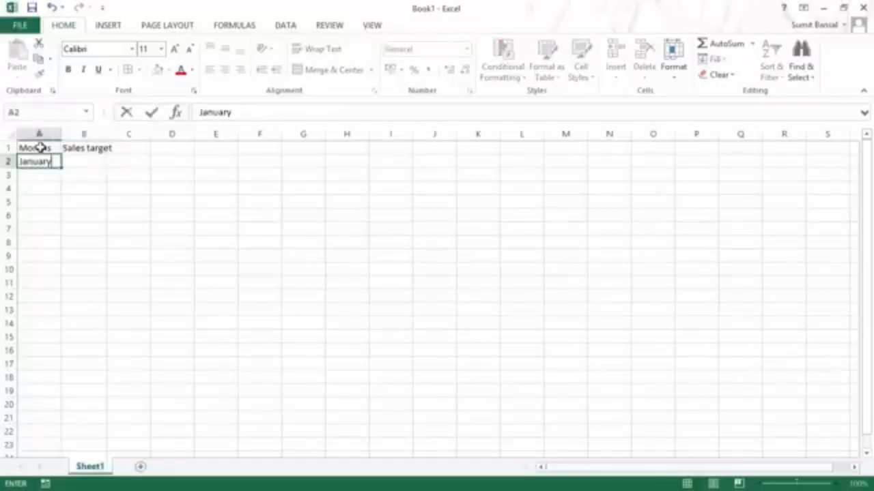
{"action": "key", "text": "Return"}
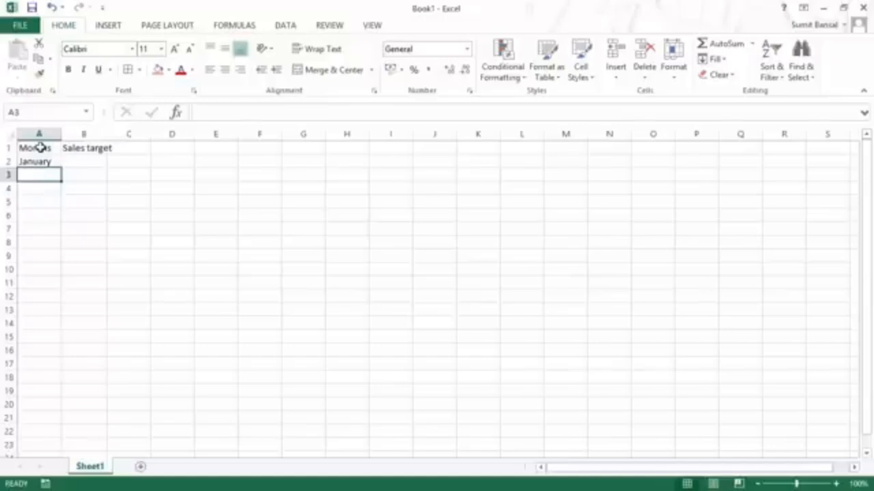
{"action": "type", "text": "Febriary"}
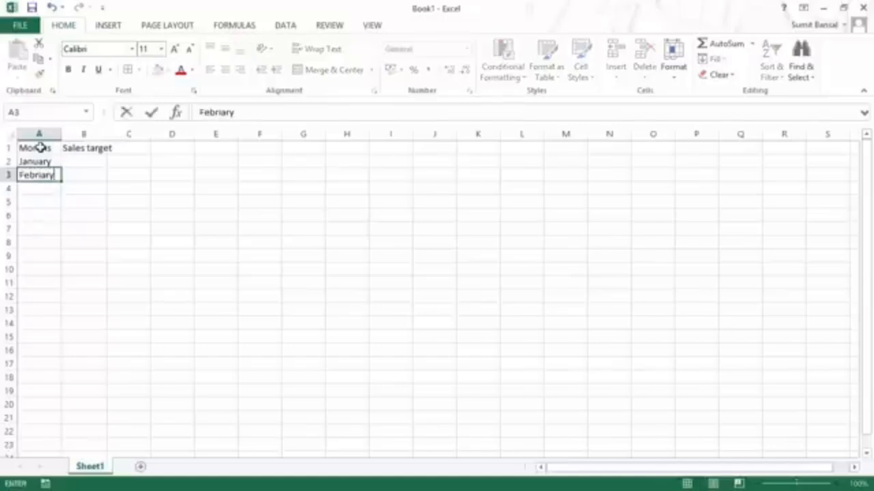
{"action": "key", "text": "BackSpace"}
{"action": "key", "text": "BackSpace"}
{"action": "key", "text": "BackSpace"}
{"action": "type", "text": "uary"}
{"action": "key", "text": "Return"}
{"action": "key", "text": "Up"}
{"action": "key", "text": "Up"}
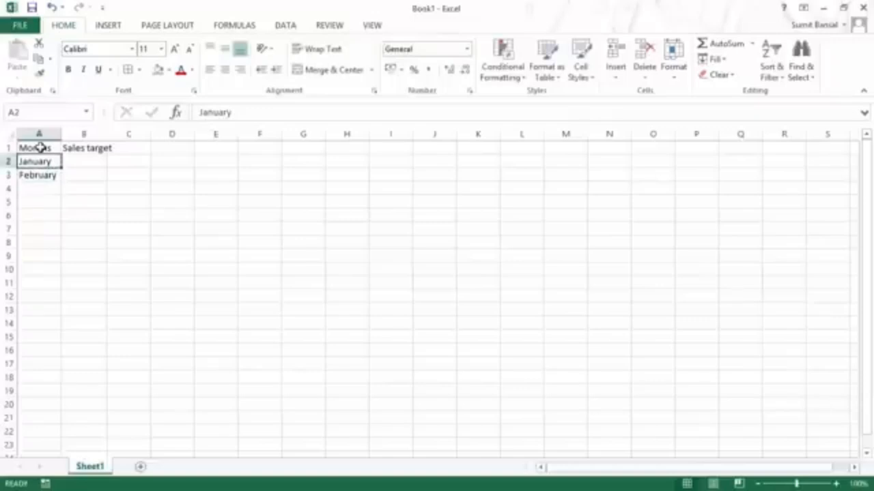
{"action": "key", "text": "shift+Down"}
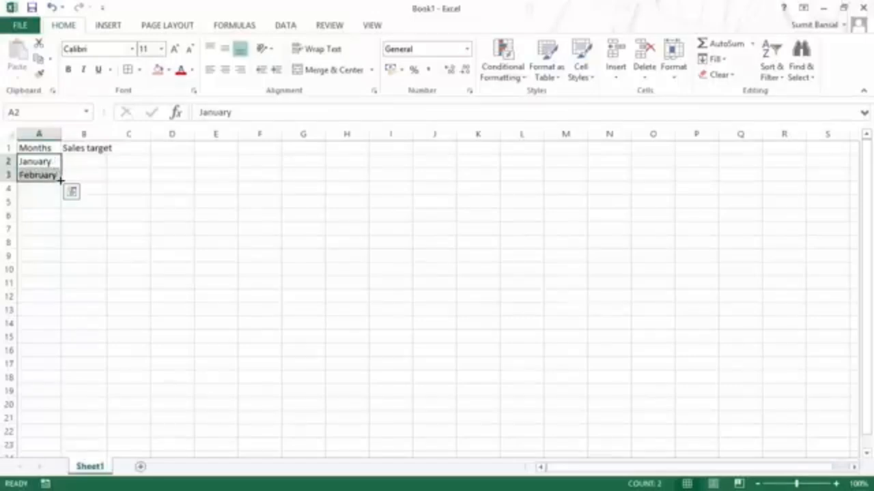
Step: Extend the January–February pair down to fill January through December in A2:A13, then check Auto Fill Options
{"action": "left_click_drag", "start_coordinate": [62, 182], "coordinate": [63, 315]}
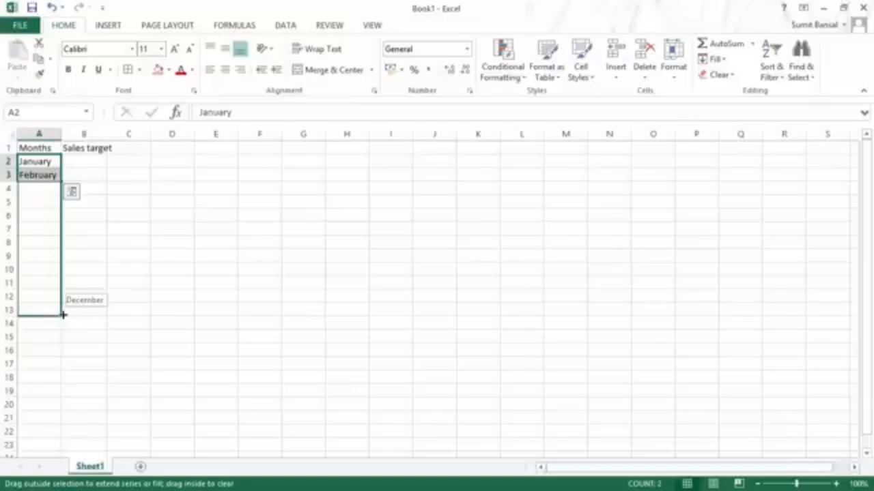
{"action": "left_click_drag", "start_coordinate": [63, 315], "coordinate": [62, 316]}
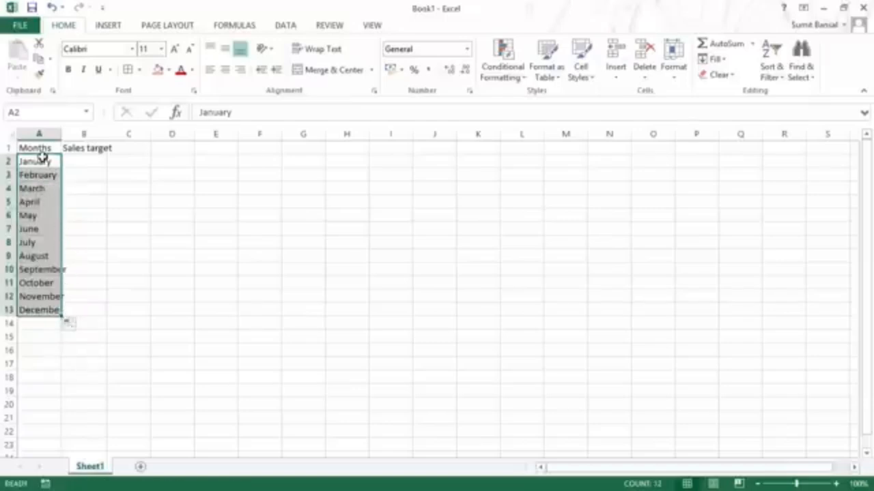
{"action": "left_click", "coordinate": [79, 328]}
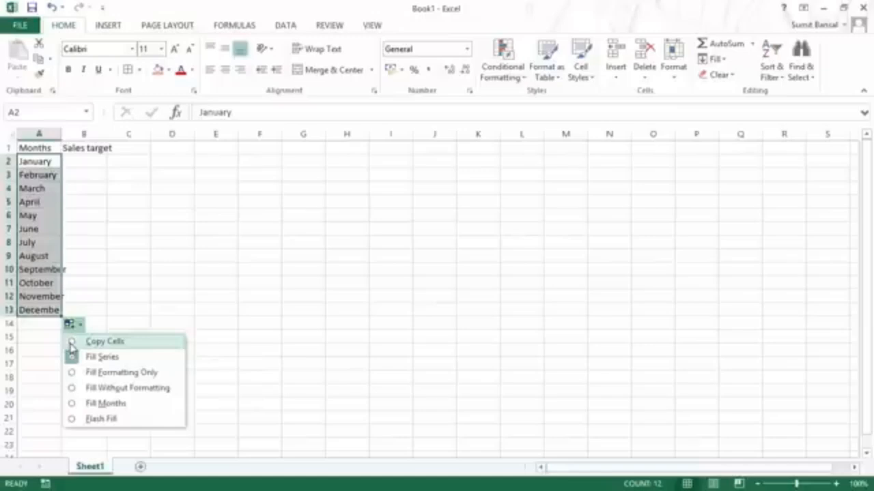
{"action": "left_click", "coordinate": [96, 341]}
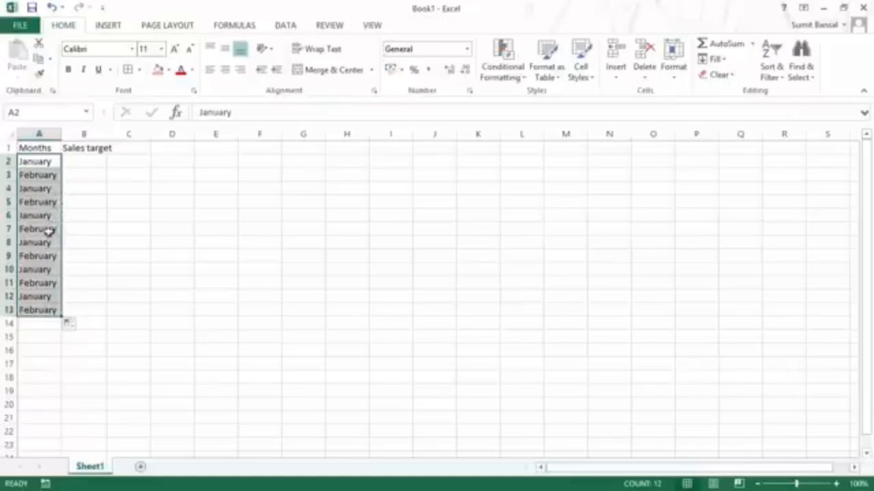
{"action": "key", "text": "ctrl+z"}
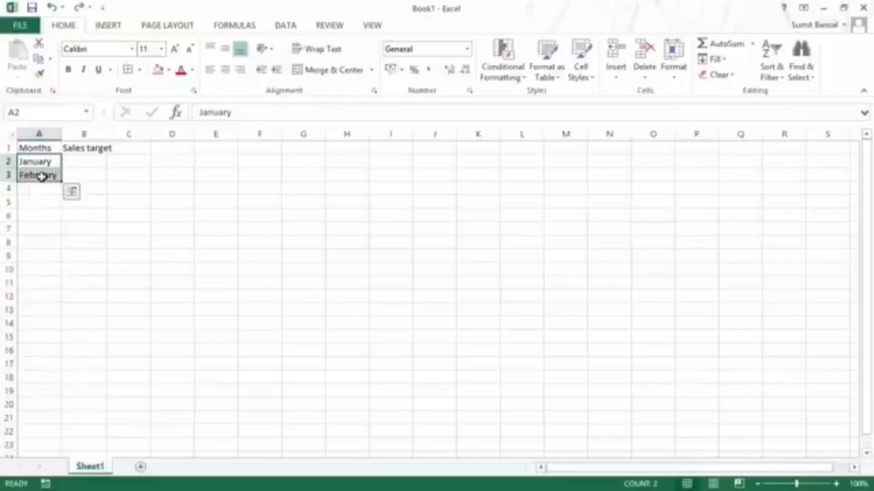
{"action": "left_click_drag", "start_coordinate": [61, 181], "coordinate": [45, 316]}
{"action": "left_click", "coordinate": [70, 324]}
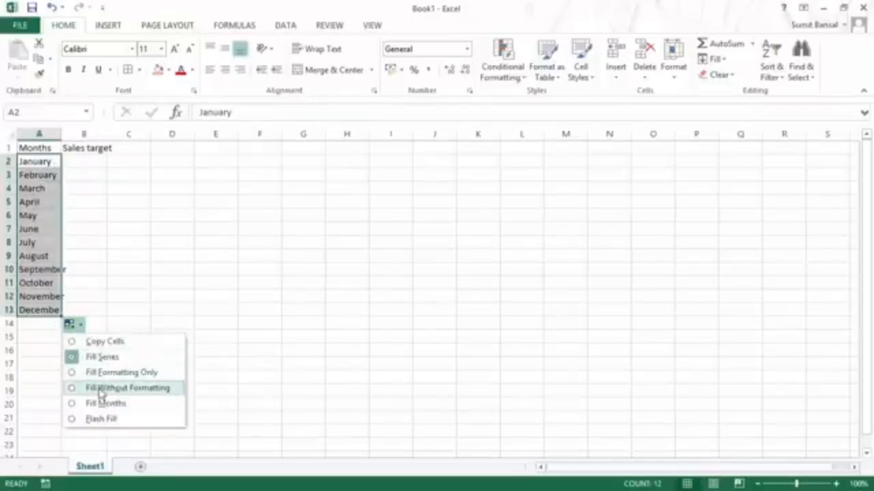
Step: Clear March through December from A4:A13, keeping January and February in A2:A3
{"action": "left_click", "coordinate": [41, 163]}
{"action": "left_click", "coordinate": [47, 165]}
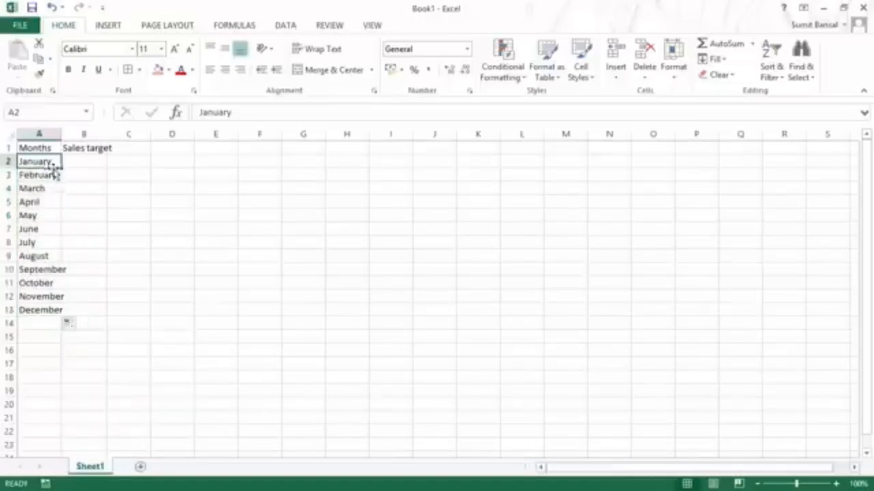
{"action": "left_click", "coordinate": [54, 175]}
{"action": "key", "text": "Down"}
{"action": "key", "text": "shift+Down"}
{"action": "key", "text": "shift+Down"}
{"action": "key", "text": "shift+Down"}
{"action": "key", "text": "shift+Down"}
{"action": "key", "text": "shift+Down"}
{"action": "key", "text": "shift+Down"}
{"action": "key", "text": "shift+Down"}
{"action": "key", "text": "shift+Down"}
{"action": "key", "text": "shift+Down"}
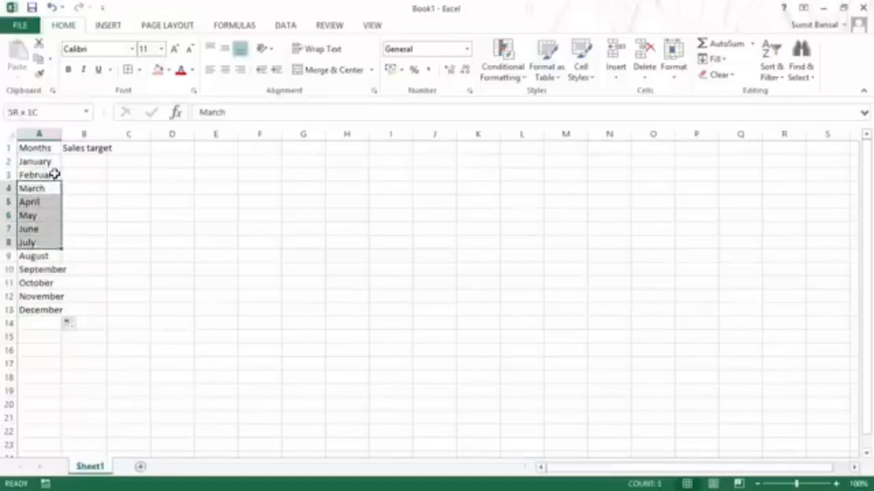
{"action": "key", "text": "Delete"}
{"action": "key", "text": "Up"}
{"action": "key", "text": "Up"}
{"action": "key", "text": "shift+Down"}
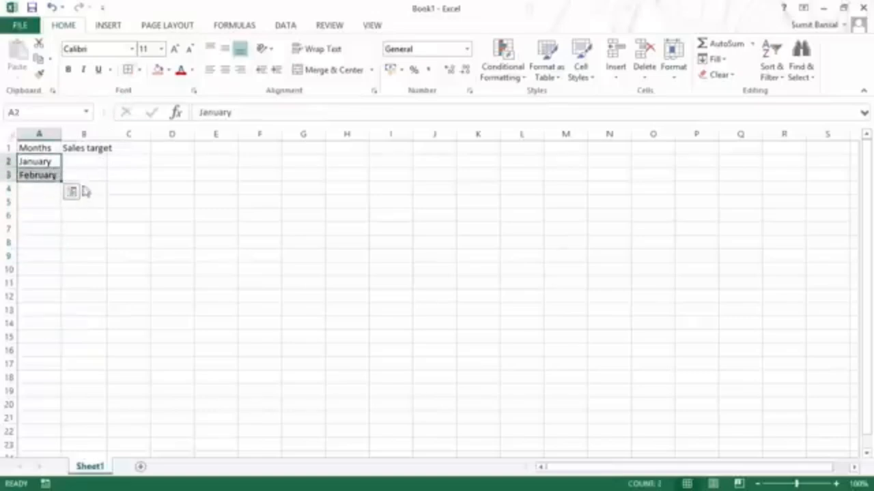
{"action": "left_click", "coordinate": [116, 188]}
Step: Refill January through December into A2:A13 using Fill Without Formatting
{"action": "left_click_drag", "start_coordinate": [50, 161], "coordinate": [49, 176]}
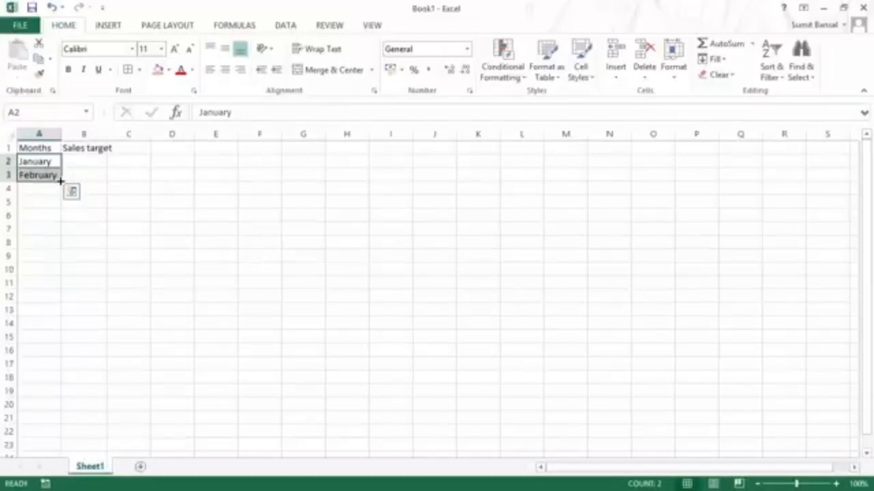
{"action": "left_click_drag", "start_coordinate": [60, 179], "coordinate": [60, 315]}
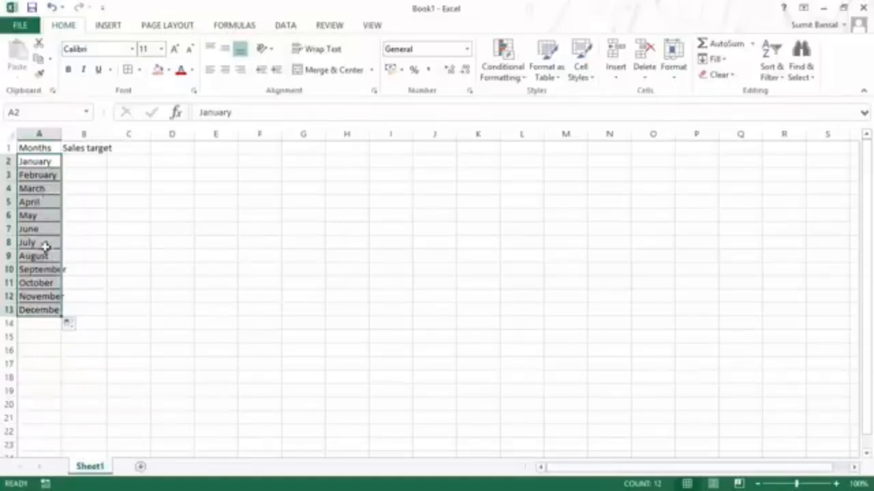
{"action": "left_click", "coordinate": [76, 329]}
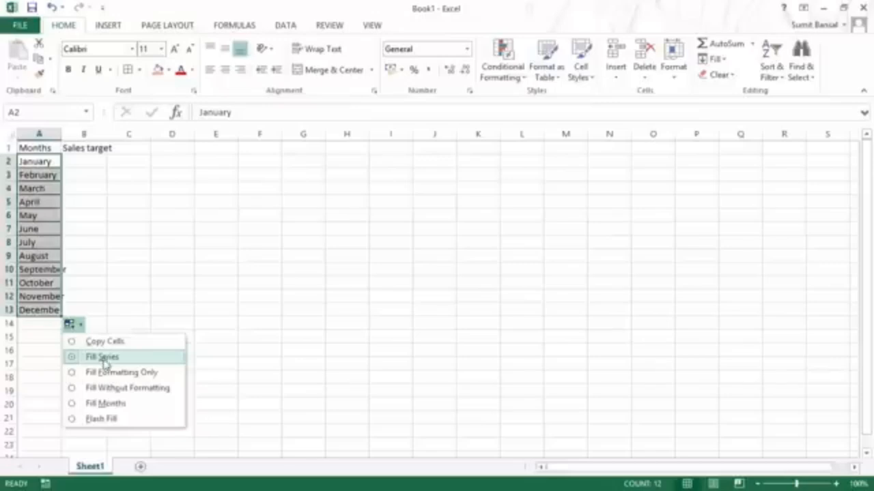
{"action": "left_click", "coordinate": [75, 388]}
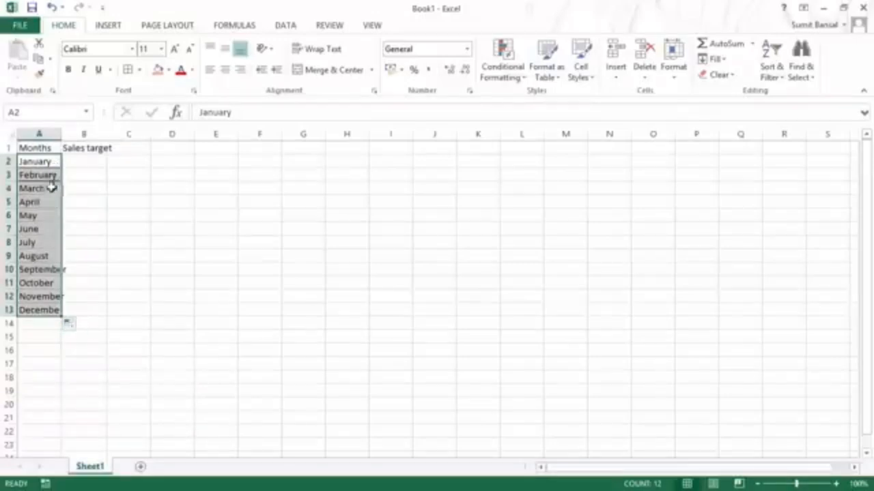
{"action": "left_click", "coordinate": [75, 327]}
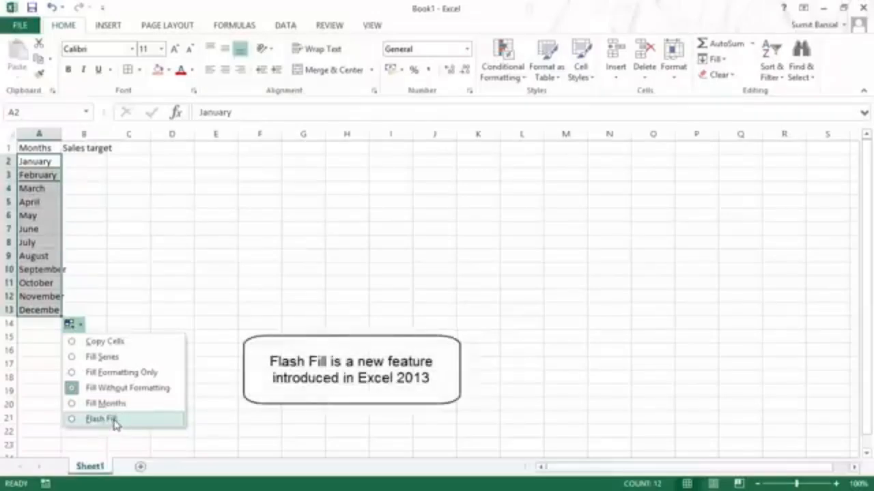
{"action": "left_click", "coordinate": [75, 161]}
Step: Enter 100 in B2 and 200 in B3, then fill the targets down to 1200 in B13
{"action": "left_click", "coordinate": [87, 162]}
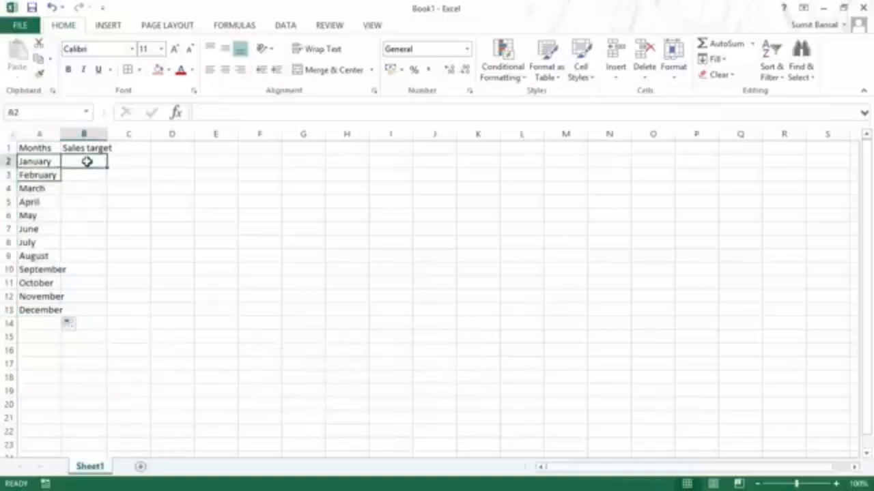
{"action": "type", "text": "100"}
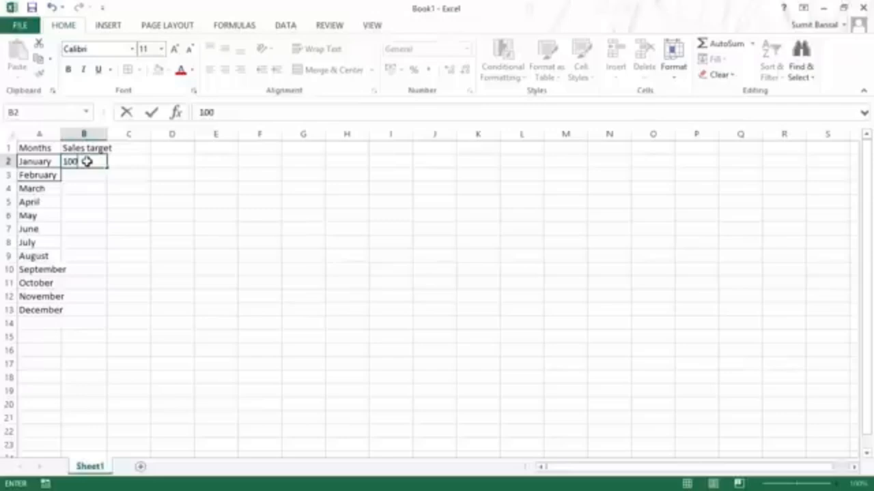
{"action": "key", "text": "Return"}
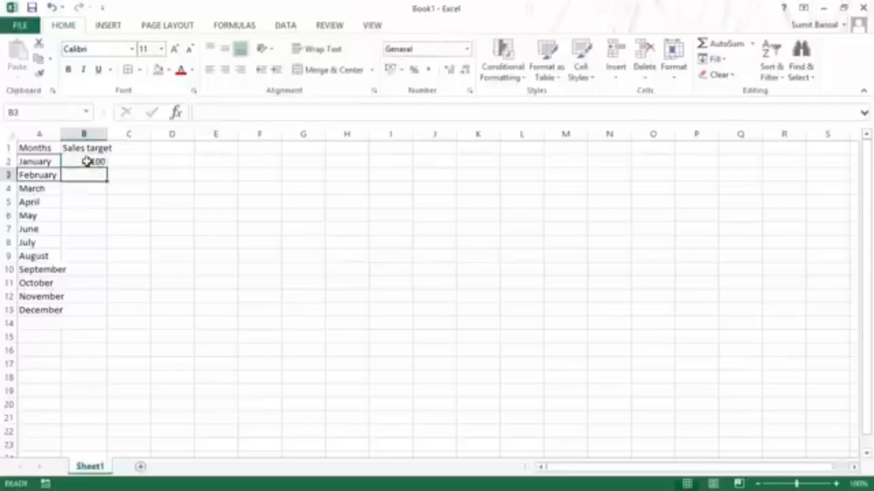
{"action": "type", "text": "200"}
{"action": "key", "text": "Return"}
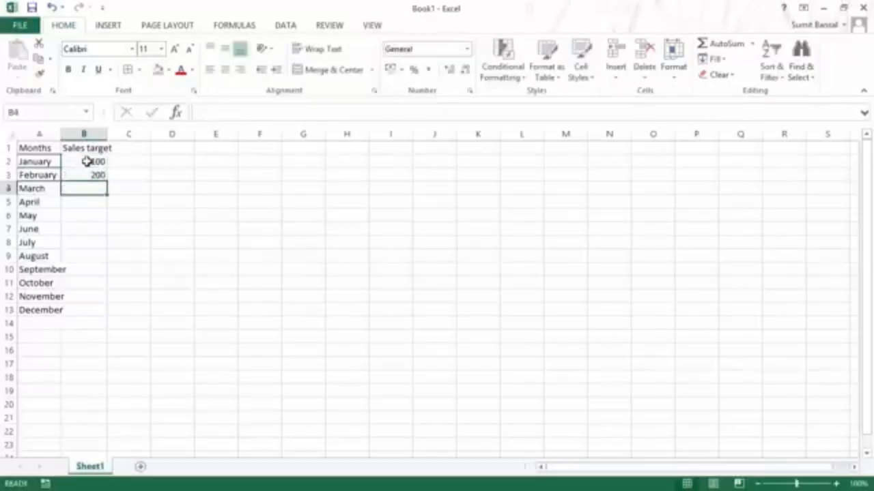
{"action": "left_click_drag", "start_coordinate": [87, 162], "coordinate": [90, 171]}
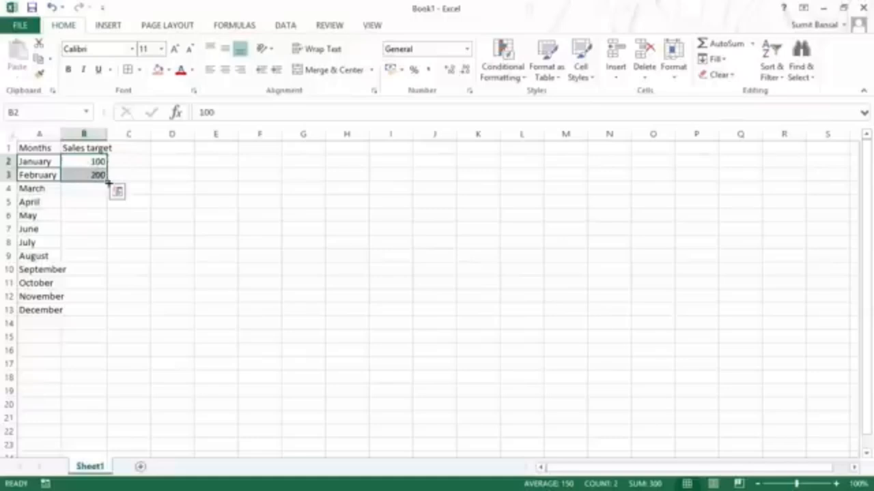
{"action": "left_click_drag", "start_coordinate": [107, 181], "coordinate": [105, 312]}
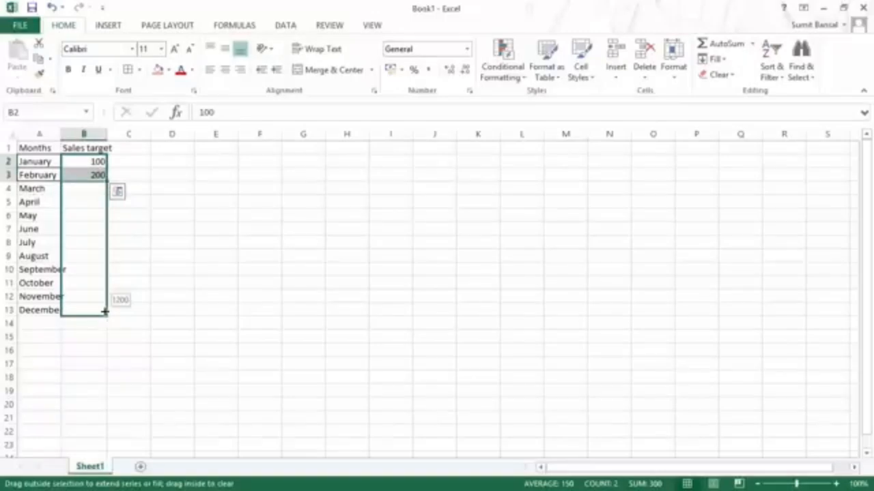
{"action": "left_click_drag", "start_coordinate": [104, 311], "coordinate": [105, 311]}
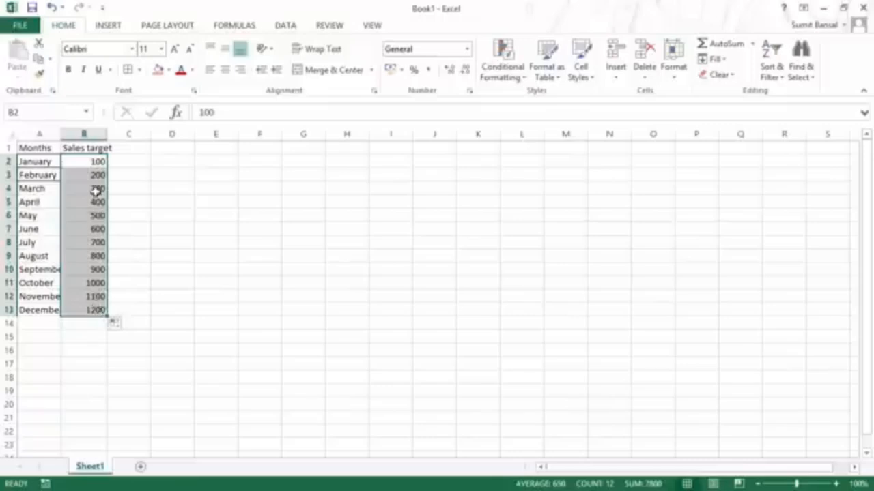
Step: Review the targets' Auto Fill choices and select the Sales target values B2:B13
{"action": "left_click", "coordinate": [123, 326]}
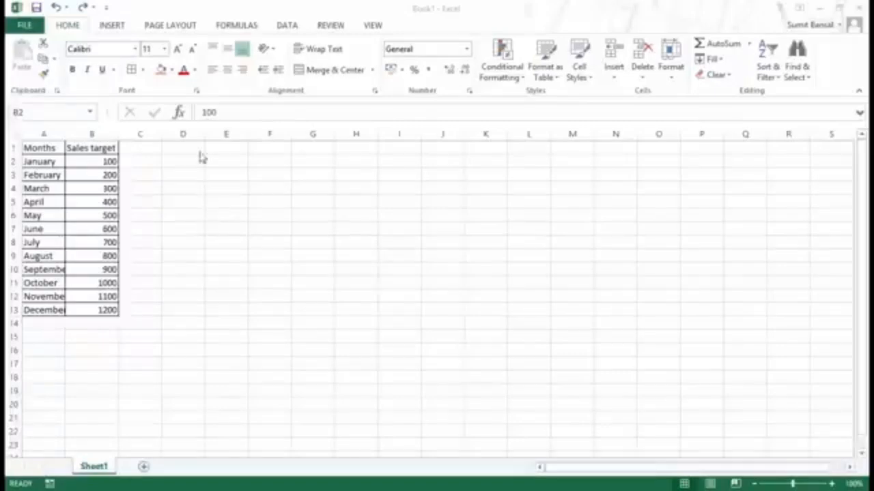
{"action": "left_click_drag", "start_coordinate": [85, 158], "coordinate": [101, 310]}
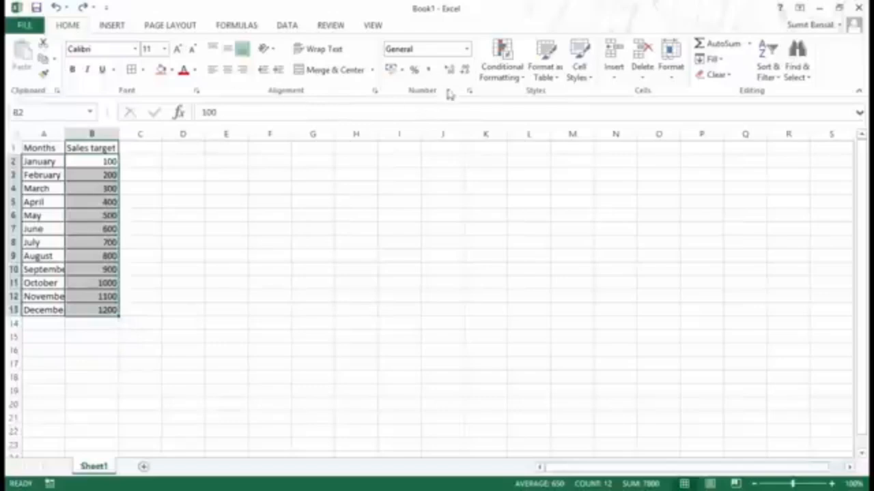
Step: Apply the Number format to B2:B13 so targets read 100.00 through 1200.00
{"action": "left_click", "coordinate": [468, 52]}
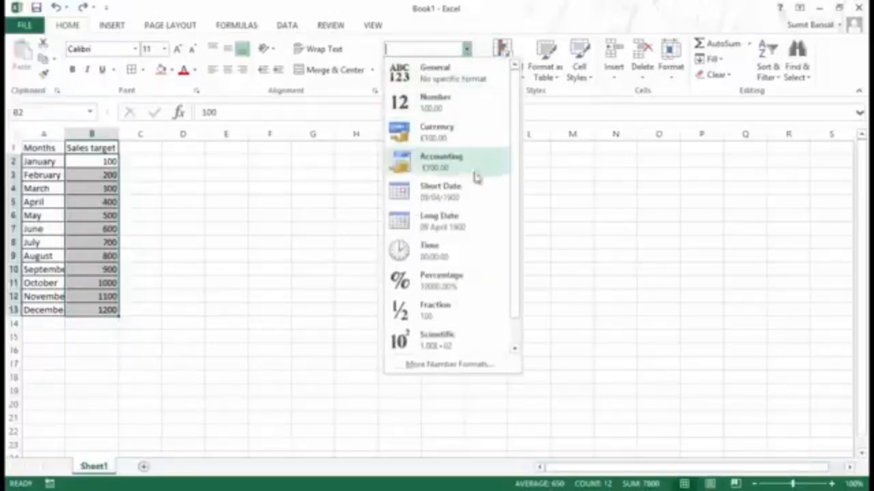
{"action": "mouse_move", "coordinate": [516, 125]}
{"action": "left_mouse_down"}
{"action": "mouse_move", "coordinate": [514, 178]}
{"action": "mouse_move", "coordinate": [518, 115]}
{"action": "left_mouse_up"}
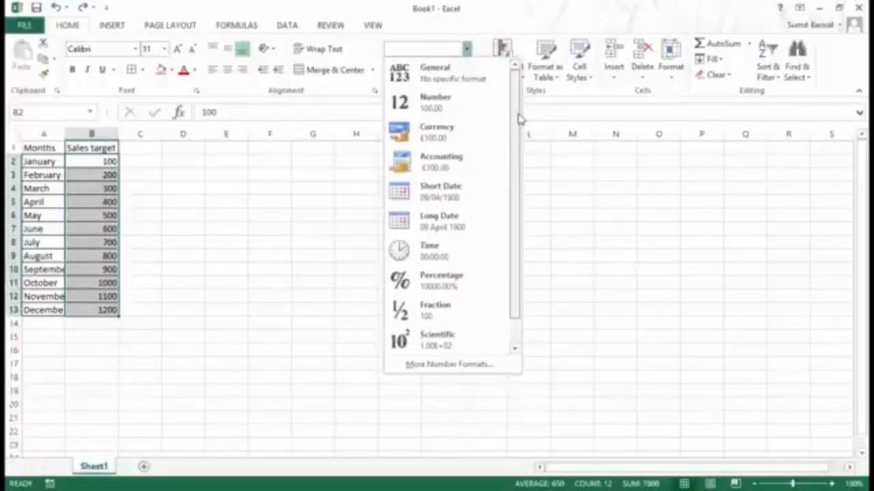
{"action": "left_click", "coordinate": [462, 113]}
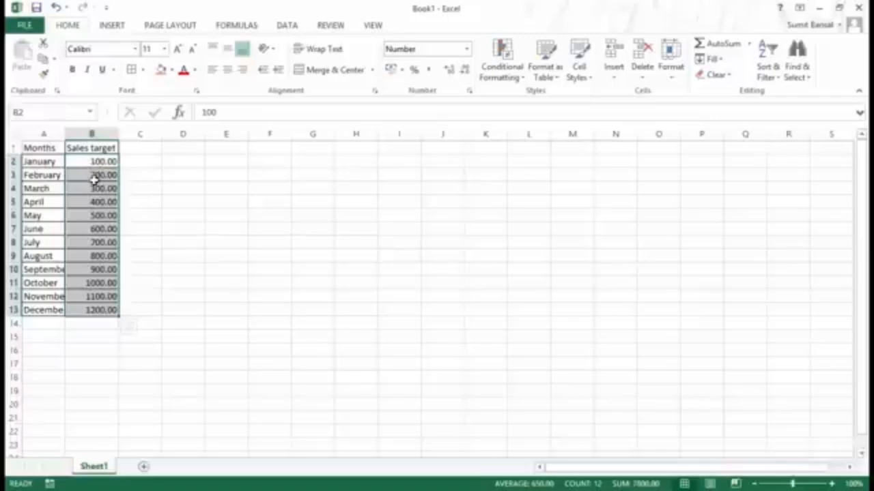
Step: Format the Sales targets as pound currency (£100.00 to £1,200.00) and select cell D2
{"action": "left_click", "coordinate": [467, 49]}
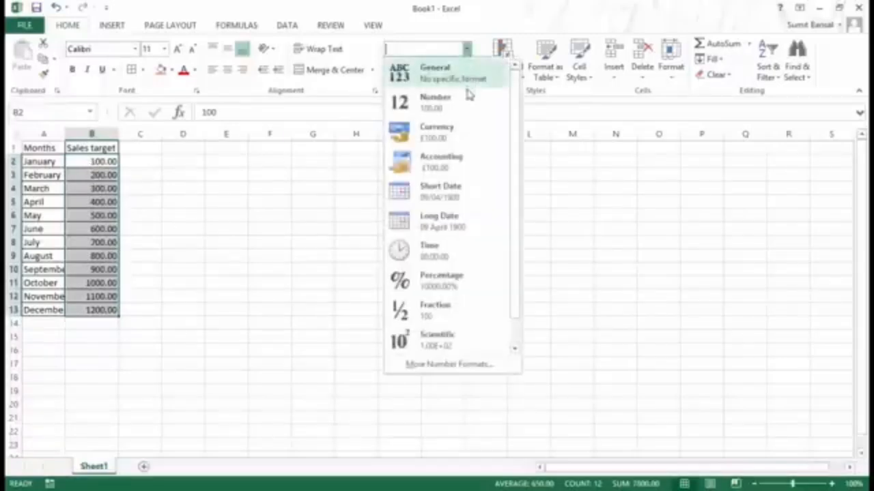
{"action": "left_click", "coordinate": [450, 139]}
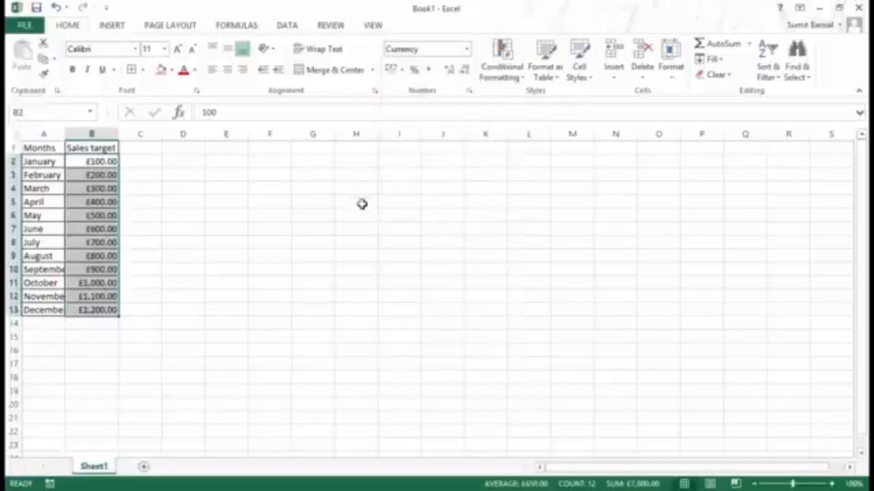
{"action": "left_click", "coordinate": [104, 161]}
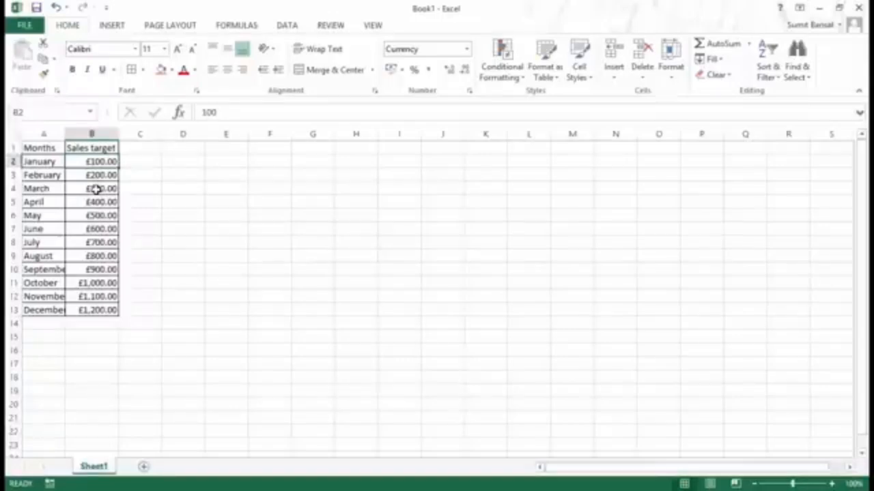
{"action": "left_click", "coordinate": [195, 161]}
Step: Enter =B2+1 in D2 to show 101.00, then select the Sales targets B2:B13
{"action": "type", "text": "="}
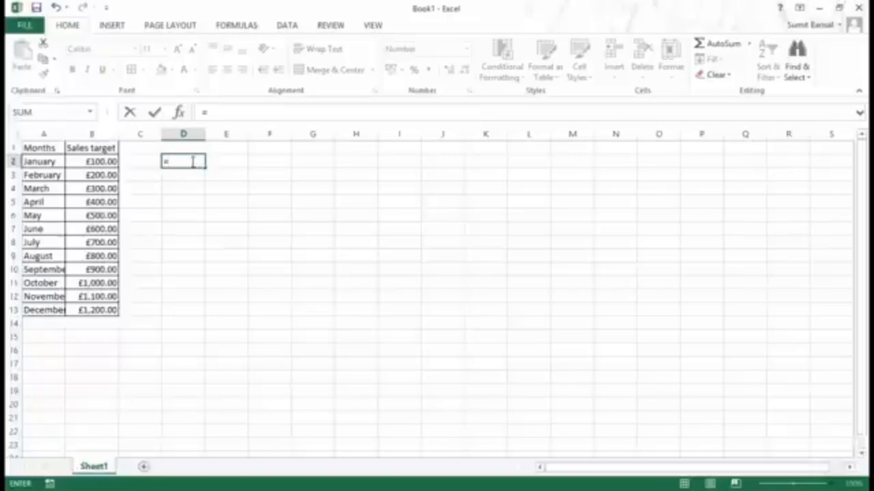
{"action": "left_click", "coordinate": [107, 161]}
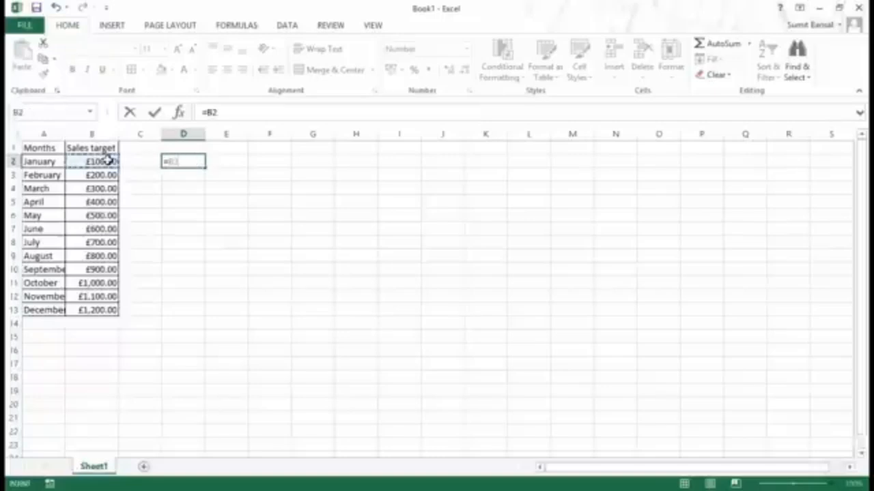
{"action": "type", "text": "+1"}
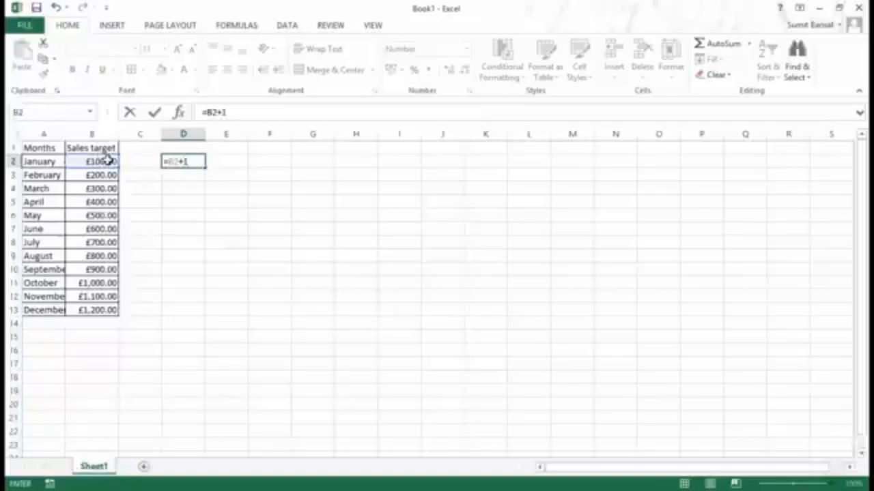
{"action": "key", "text": "Return"}
{"action": "key", "text": "Up"}
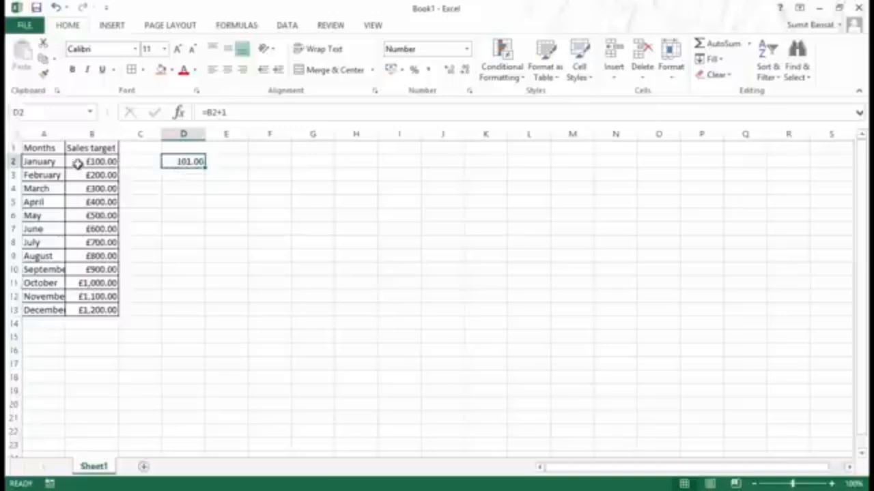
{"action": "left_click_drag", "start_coordinate": [89, 164], "coordinate": [99, 309]}
Step: Format the Sales targets as percentages (10000.00% to 120000.00%) and select cell E3
{"action": "left_click", "coordinate": [467, 49]}
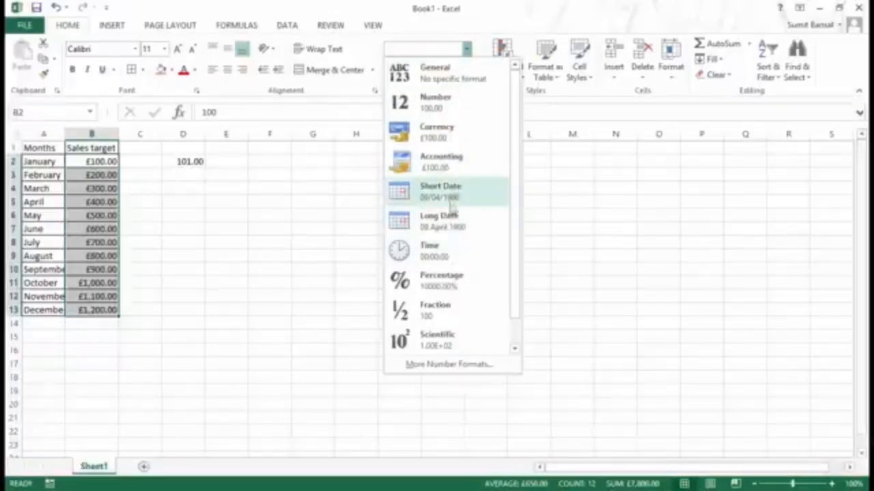
{"action": "left_click", "coordinate": [459, 287]}
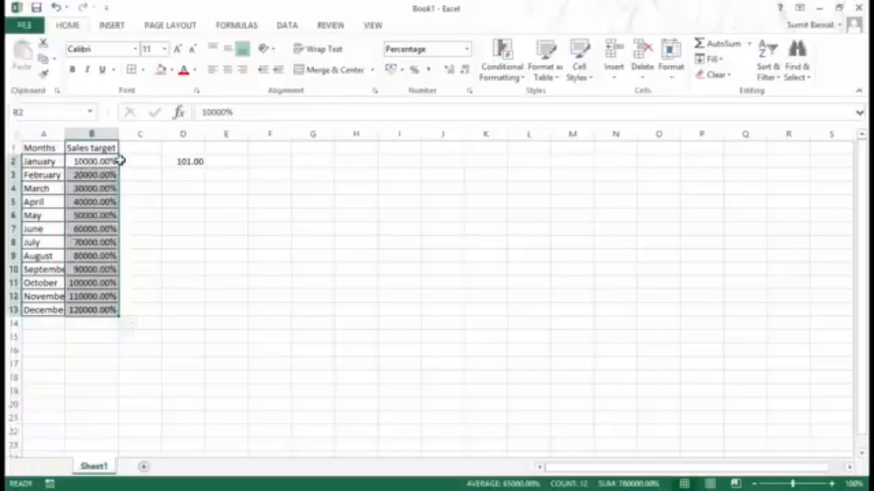
{"action": "left_click", "coordinate": [466, 49]}
{"action": "left_click_drag", "start_coordinate": [515, 215], "coordinate": [514, 267]}
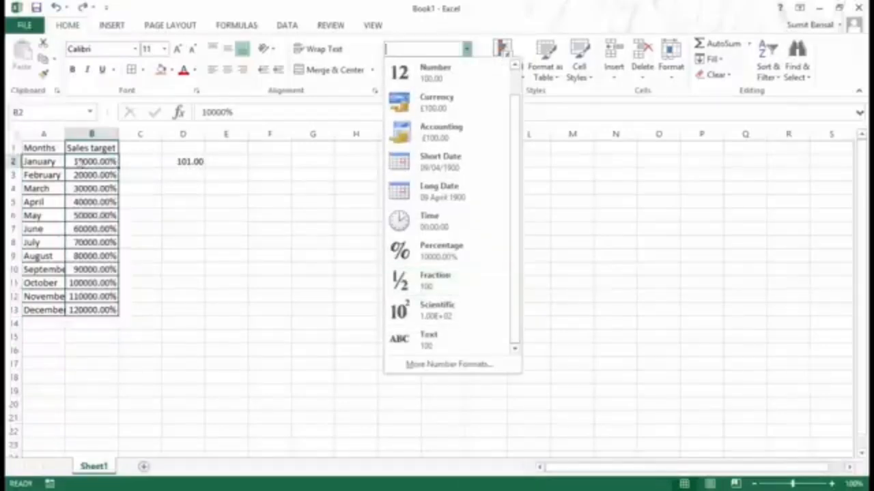
{"action": "left_click", "coordinate": [235, 174]}
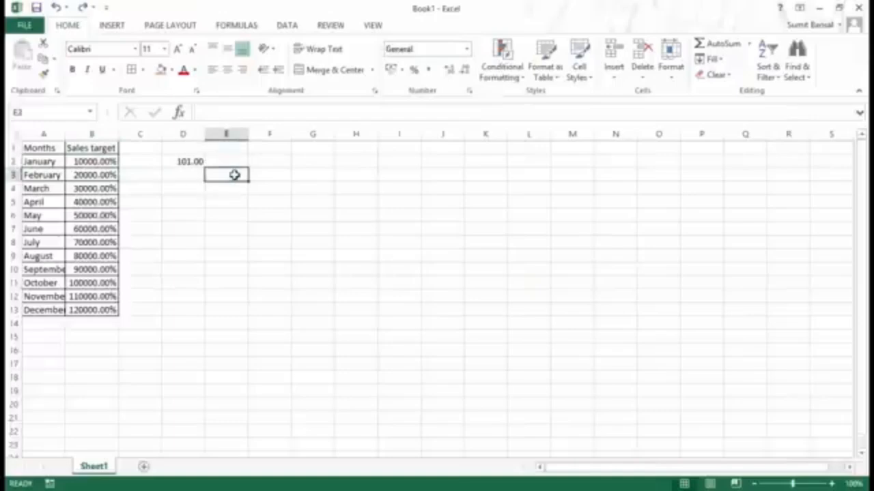
Step: Enter 0.25 in E3 and display it in Fraction format as 1/4
{"action": "type", "text": ".25"}
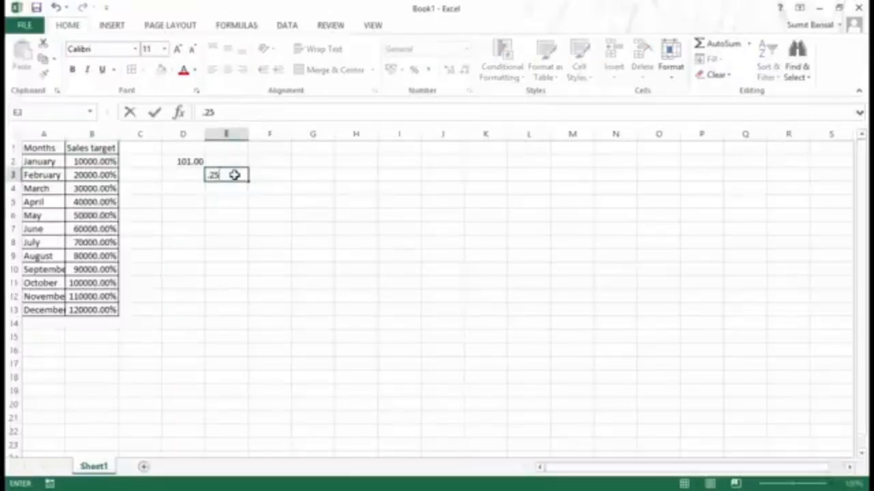
{"action": "key", "text": "Return"}
{"action": "left_click", "coordinate": [234, 174]}
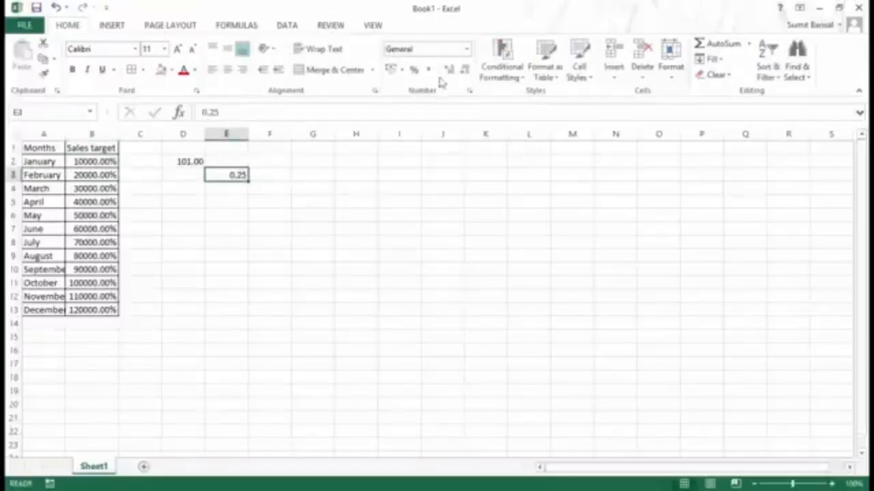
{"action": "left_click", "coordinate": [466, 49]}
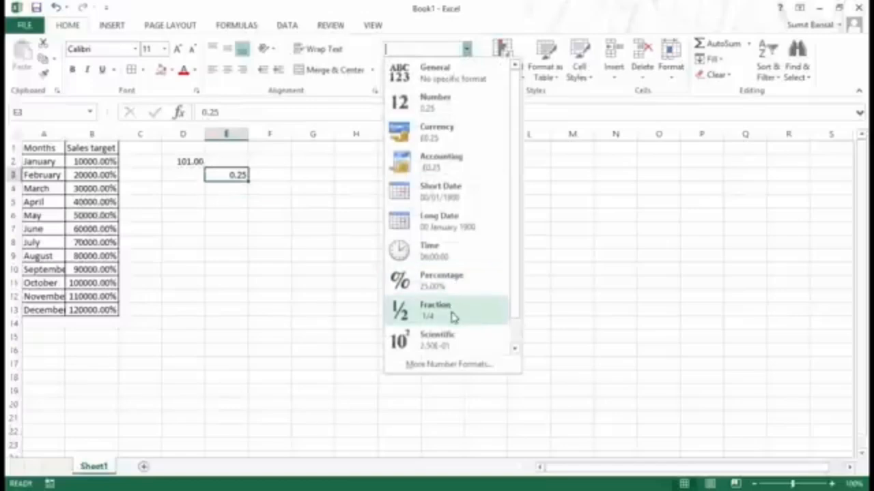
{"action": "left_click", "coordinate": [453, 316]}
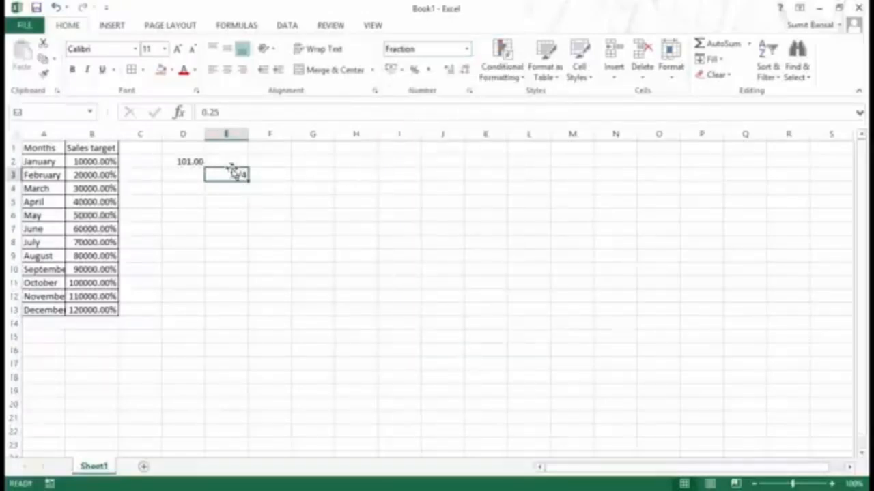
{"action": "left_click", "coordinate": [211, 112]}
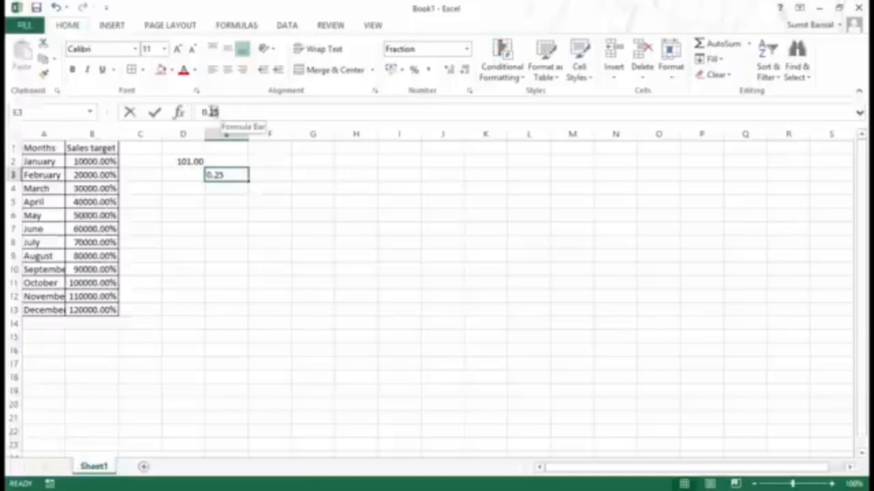
{"action": "left_click", "coordinate": [227, 179]}
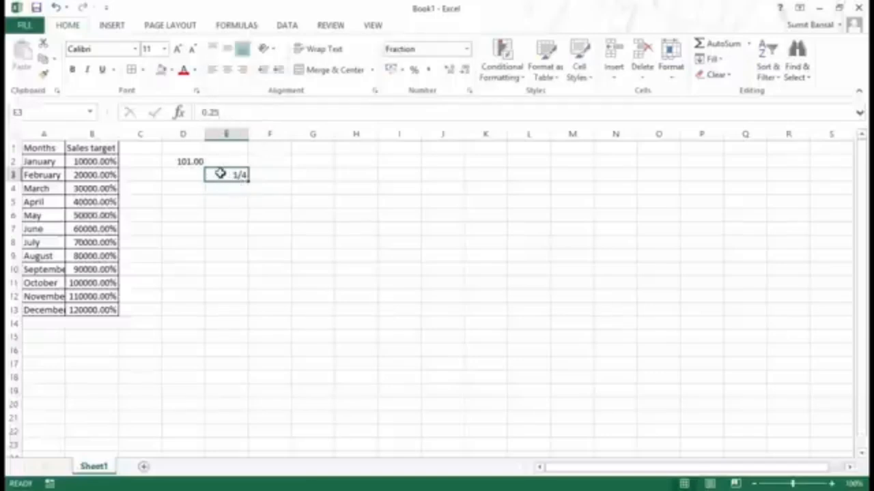
Step: Replace E3's value with 0.33 and show it in Scientific format as 3.30E-01
{"action": "key", "text": "BackSpace"}
{"action": "type", "text": ".33"}
{"action": "key", "text": "Return"}
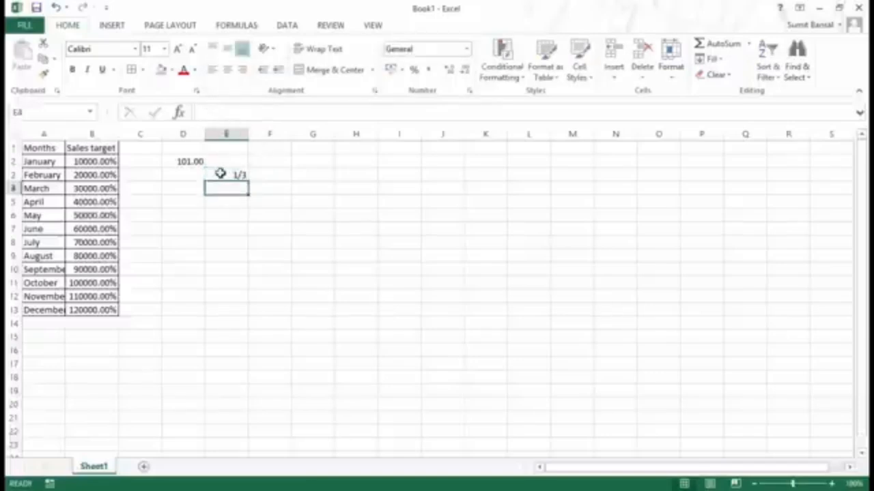
{"action": "left_click", "coordinate": [236, 174]}
{"action": "left_click", "coordinate": [466, 51]}
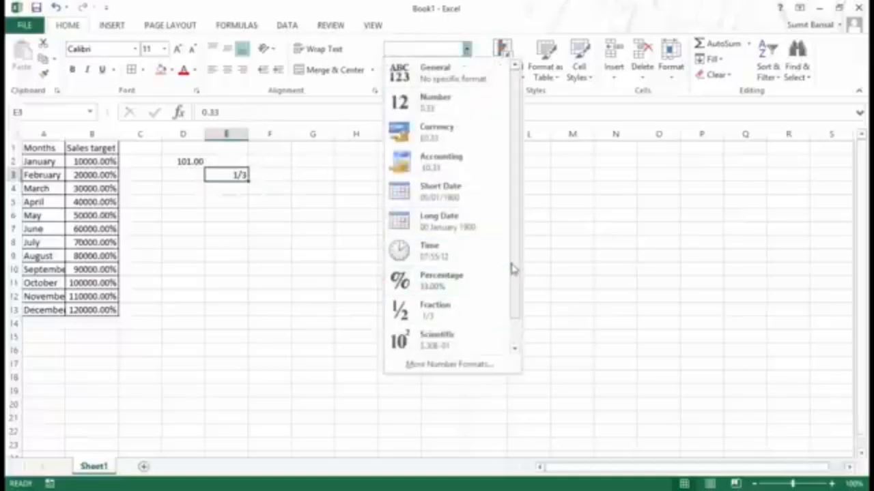
{"action": "left_click_drag", "start_coordinate": [513, 269], "coordinate": [517, 305]}
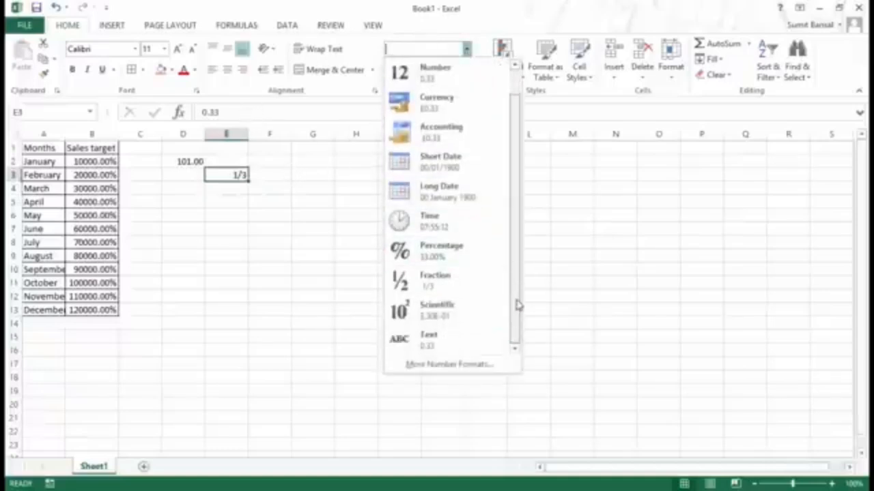
{"action": "left_click", "coordinate": [441, 313]}
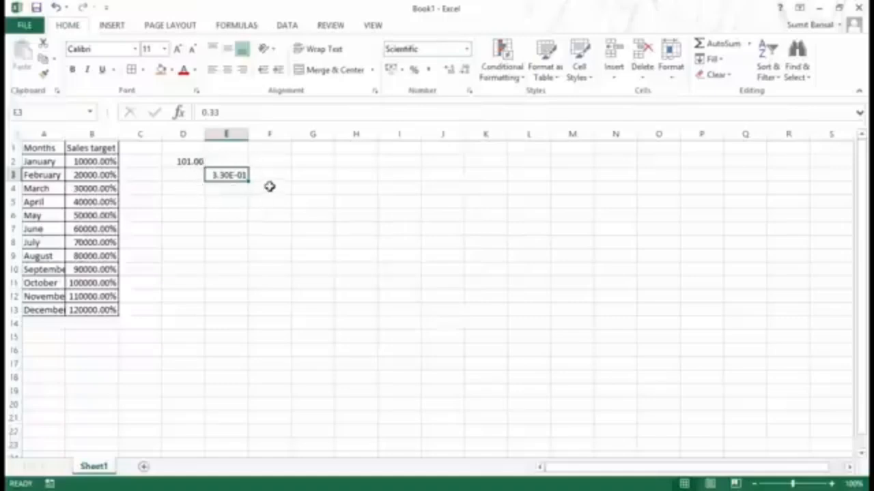
Step: Browse the format list without changes, then select the Sales targets B2:B13
{"action": "left_click", "coordinate": [467, 49]}
{"action": "left_click_drag", "start_coordinate": [516, 132], "coordinate": [523, 226]}
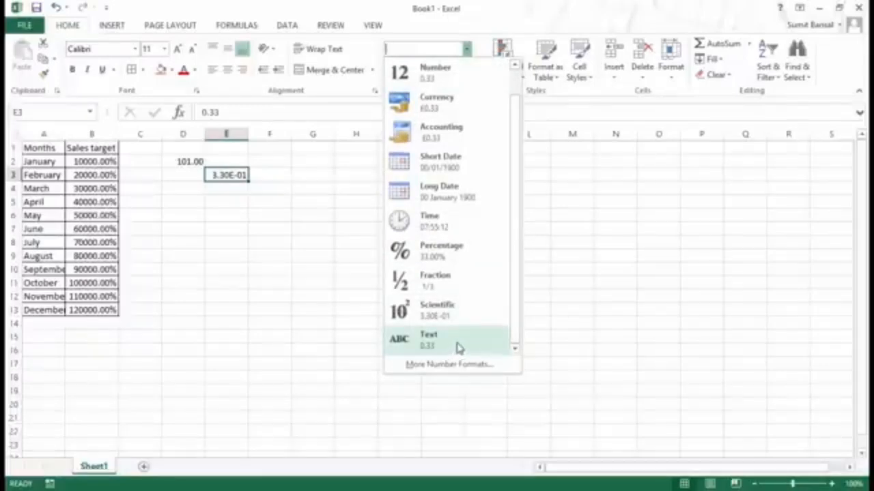
{"action": "left_click", "coordinate": [185, 227]}
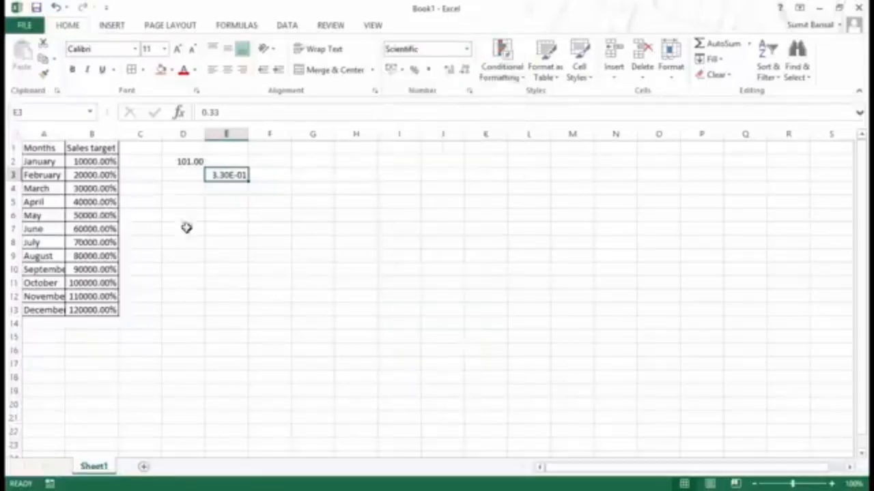
{"action": "left_click_drag", "start_coordinate": [113, 161], "coordinate": [111, 309]}
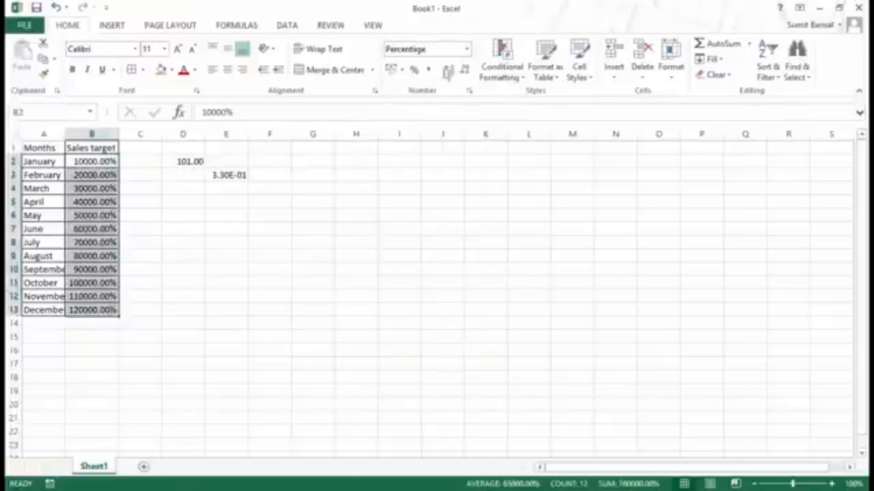
Step: Reset the Sales targets in B2:B13 to General format
{"action": "left_click", "coordinate": [467, 48]}
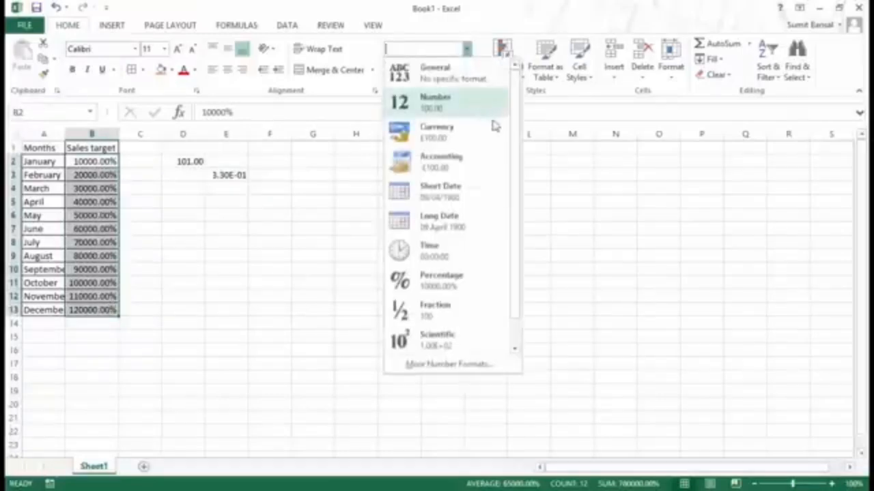
{"action": "left_click", "coordinate": [479, 78]}
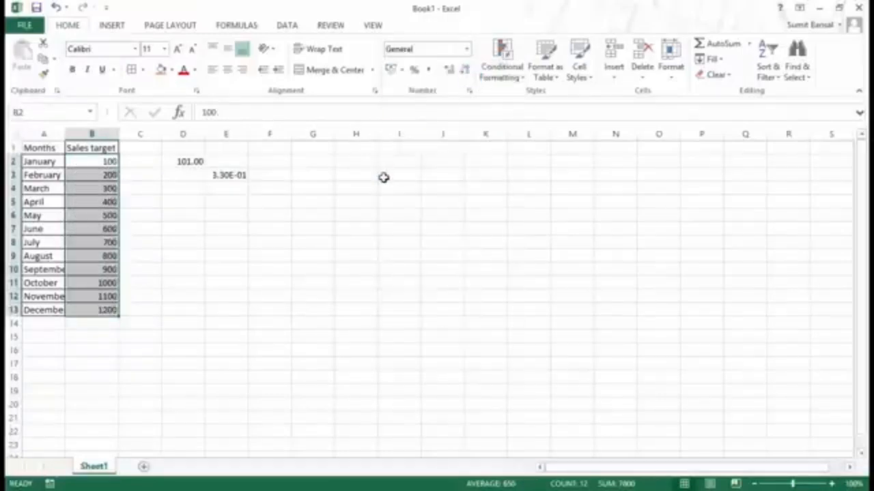
{"action": "left_click", "coordinate": [223, 255]}
Step: Apply Text format to the targets 100, 200 and 300 in B2:B4, then select D5
{"action": "left_click_drag", "start_coordinate": [101, 161], "coordinate": [103, 186]}
{"action": "left_click", "coordinate": [469, 52]}
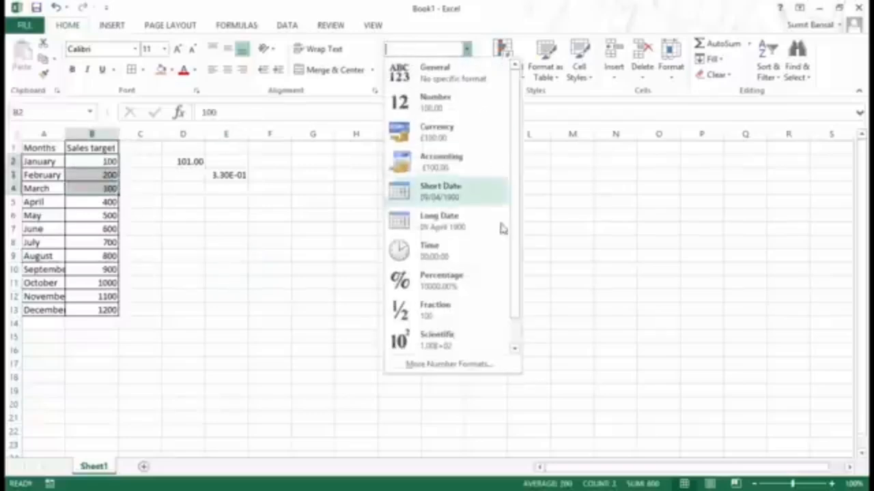
{"action": "scroll", "coordinate": [517, 259], "scroll_direction": "down", "scroll_amount": 1}
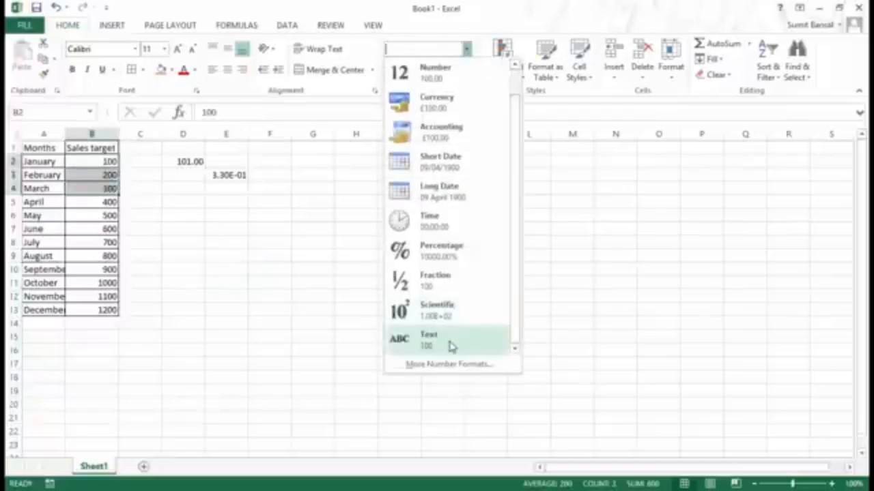
{"action": "left_click", "coordinate": [451, 346]}
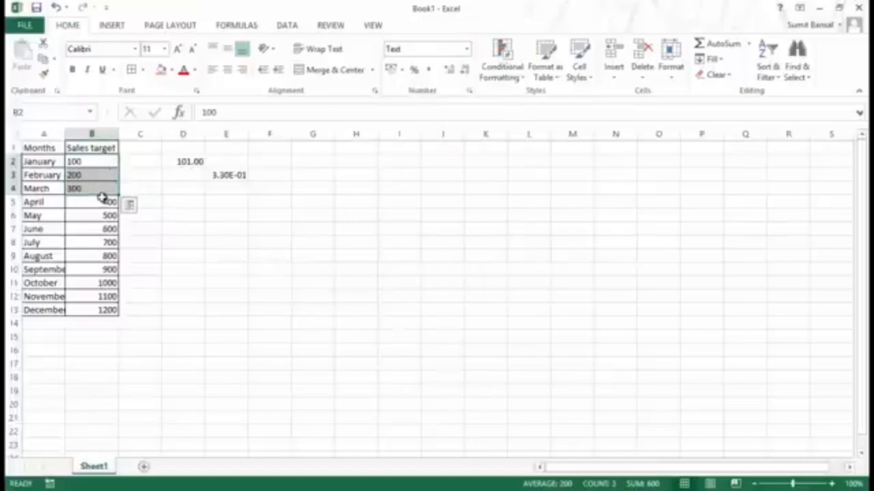
{"action": "left_click", "coordinate": [191, 202]}
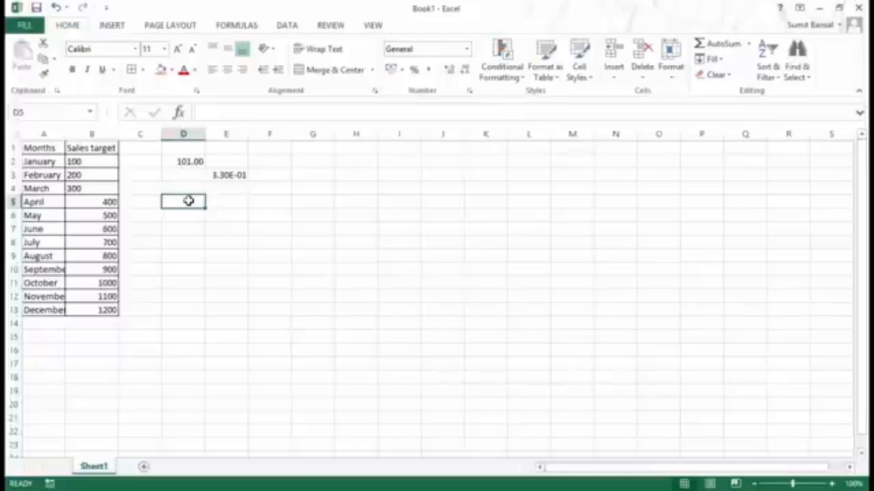
Step: Enter the label ABS in D5 and the number 123 in D6
{"action": "type", "text": "AB"}
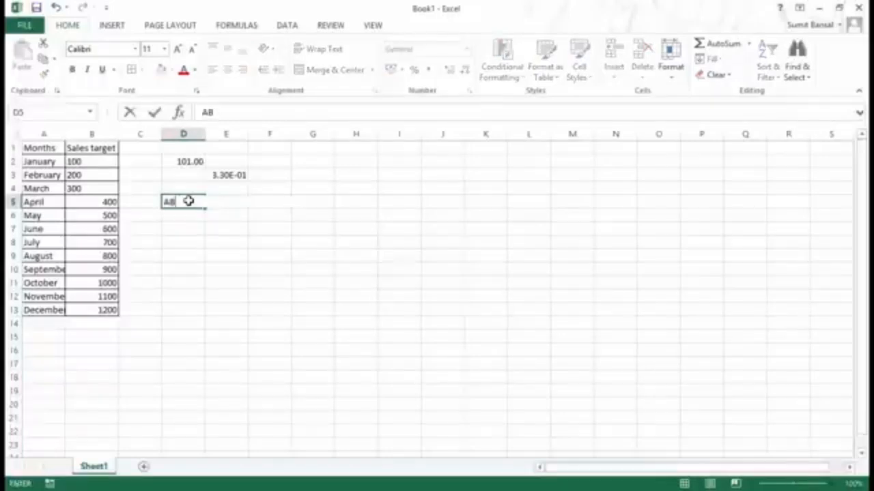
{"action": "type", "text": "S"}
{"action": "key", "text": "ctrl+Return"}
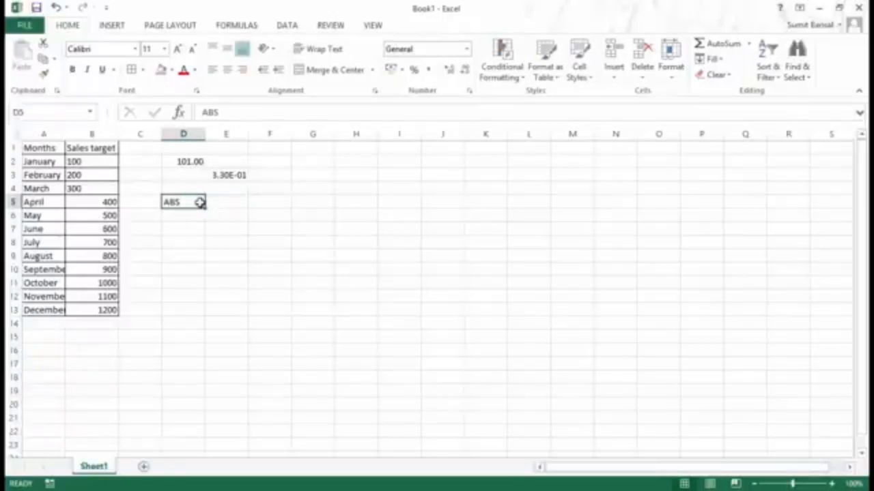
{"action": "key", "text": "Return"}
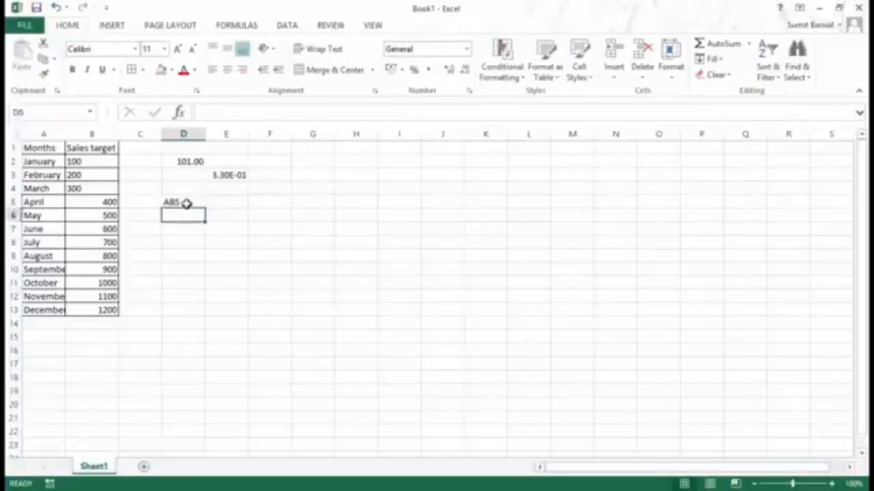
{"action": "type", "text": "123"}
{"action": "key", "text": "ctrl+Return"}
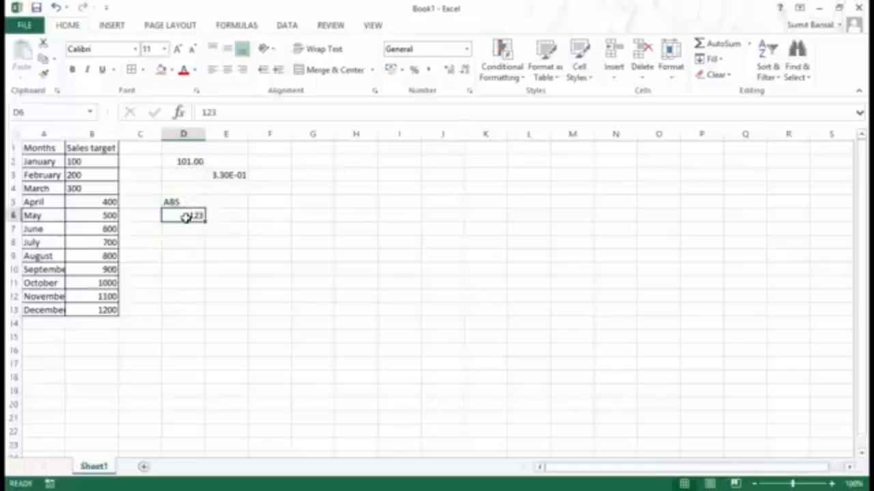
Step: Select the sales targets in B2:B4 and inspect B2's value 100 without changing it
{"action": "left_click_drag", "start_coordinate": [102, 161], "coordinate": [102, 183]}
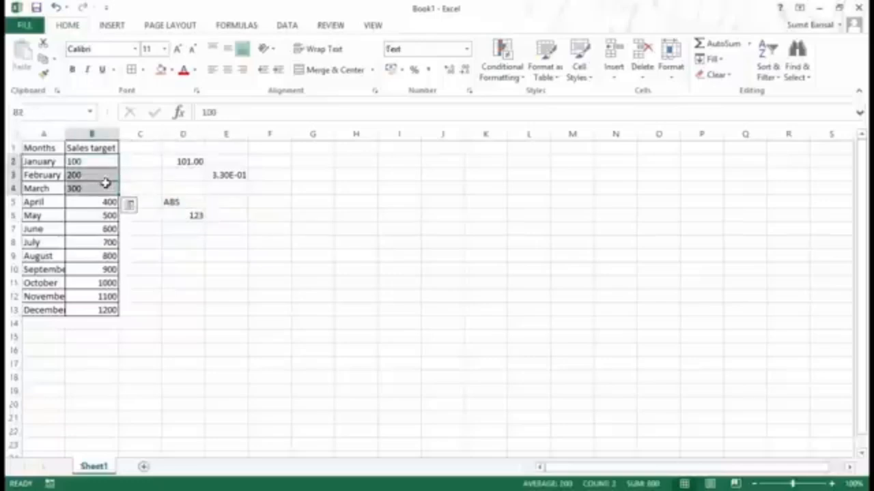
{"action": "double_click", "coordinate": [208, 112]}
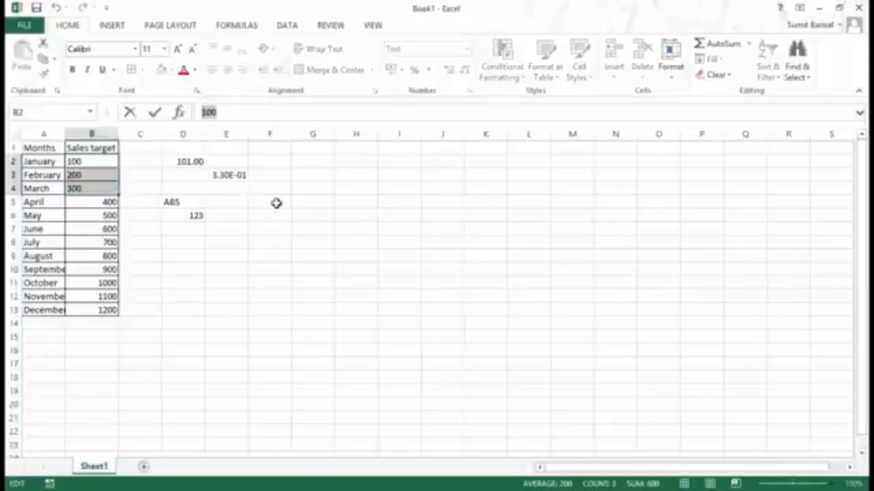
{"action": "key", "text": "Escape"}
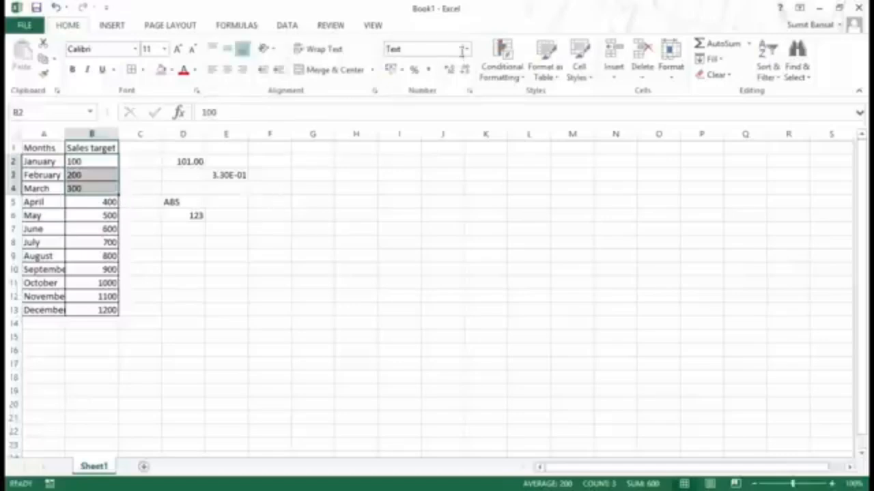
{"action": "left_click", "coordinate": [466, 49]}
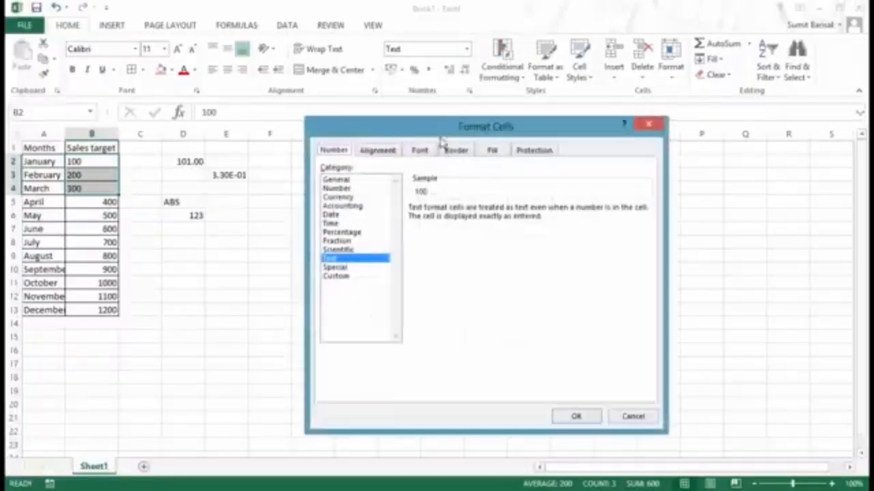
{"action": "left_click_drag", "start_coordinate": [439, 135], "coordinate": [389, 156]}
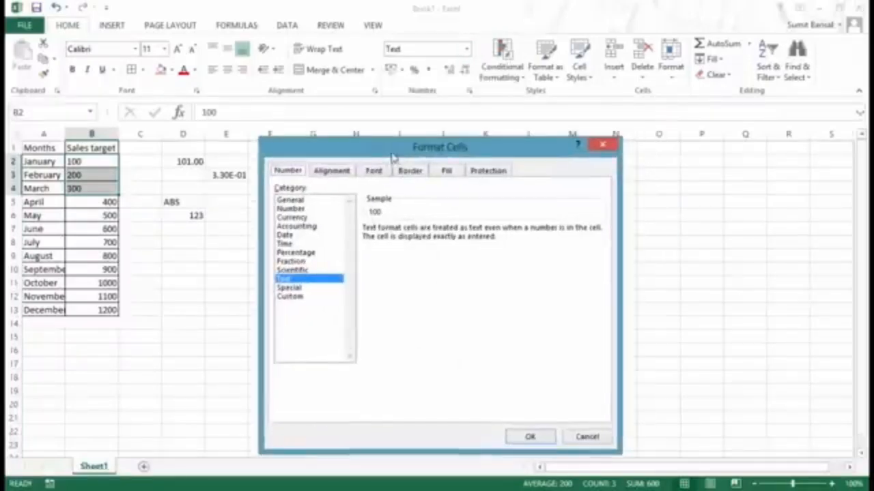
{"action": "left_click", "coordinate": [598, 147]}
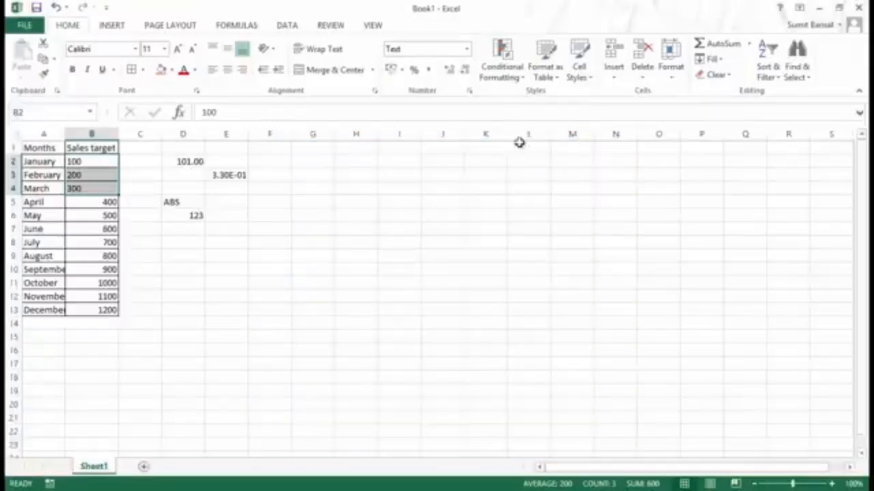
{"action": "left_click", "coordinate": [471, 91]}
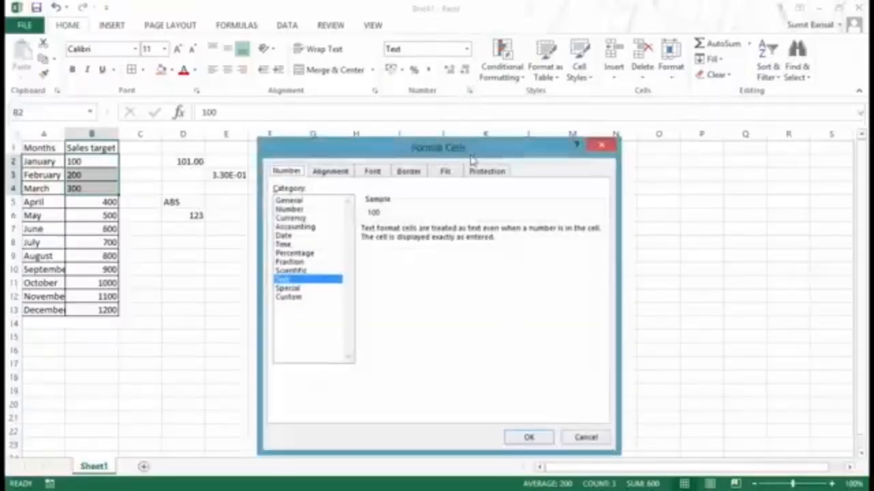
{"action": "left_click_drag", "start_coordinate": [468, 150], "coordinate": [443, 153]}
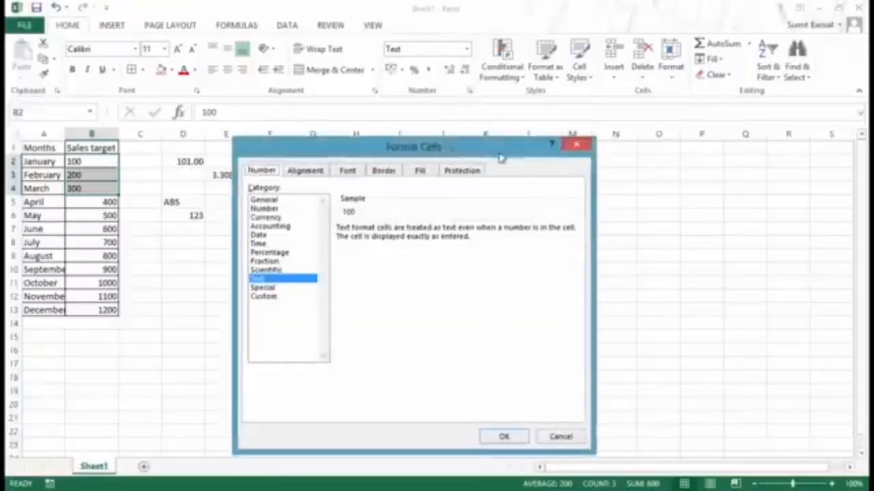
{"action": "left_click", "coordinate": [575, 147]}
{"action": "left_click", "coordinate": [330, 238]}
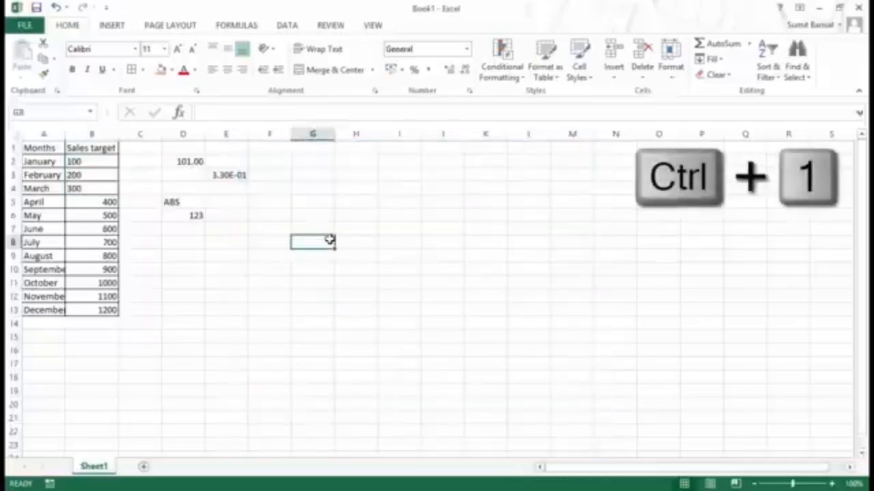
Step: Preview the Number category in Format Cells, then close it without applying anything
{"action": "key", "text": "ctrl+1"}
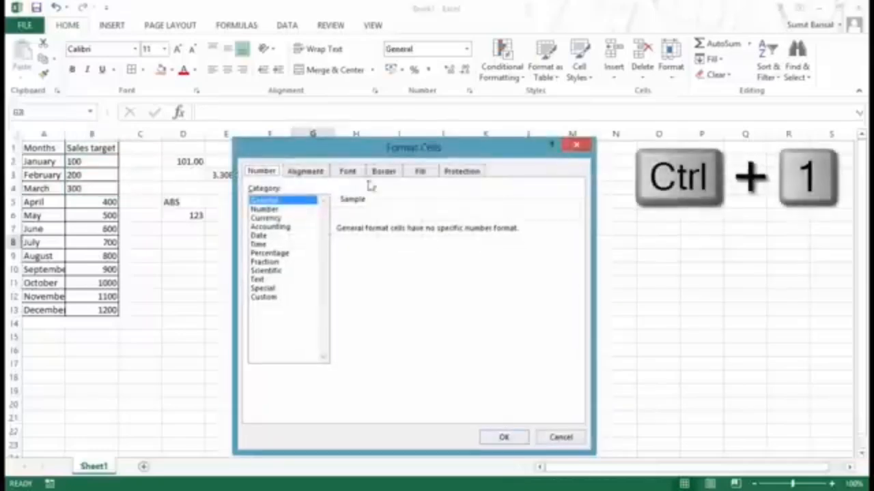
{"action": "left_click_drag", "start_coordinate": [369, 156], "coordinate": [394, 122]}
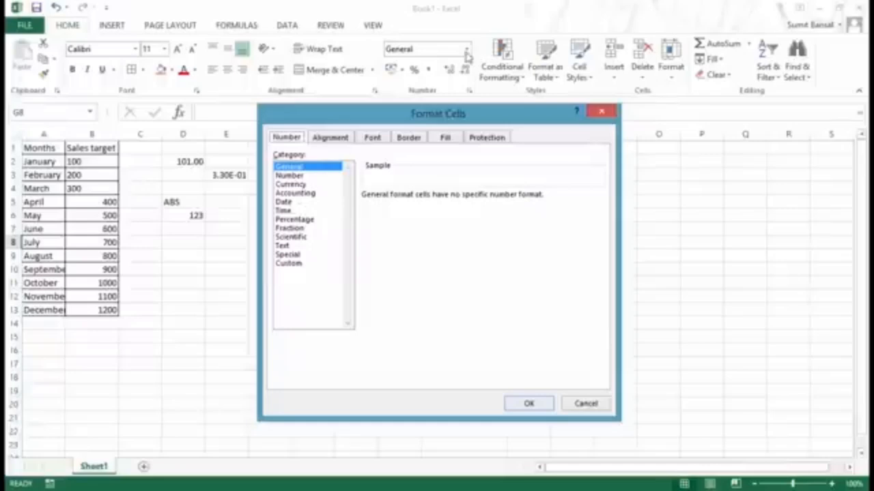
{"action": "left_click", "coordinate": [300, 175]}
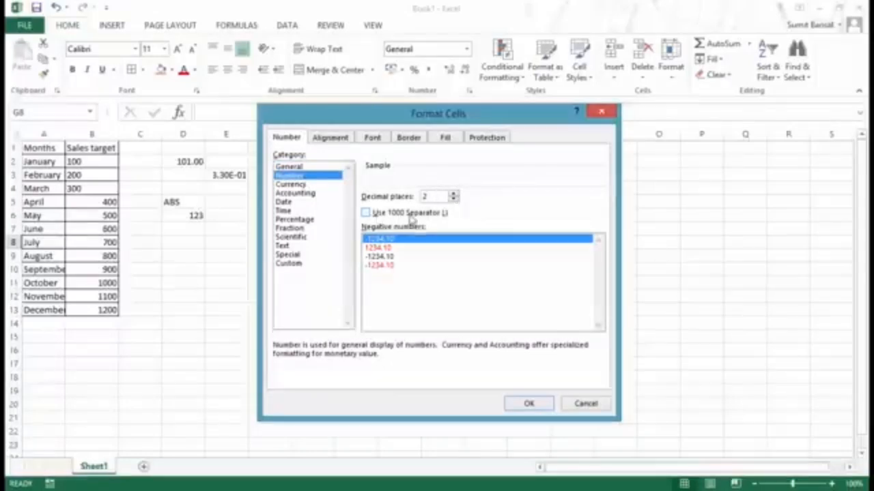
{"action": "left_click", "coordinate": [601, 111]}
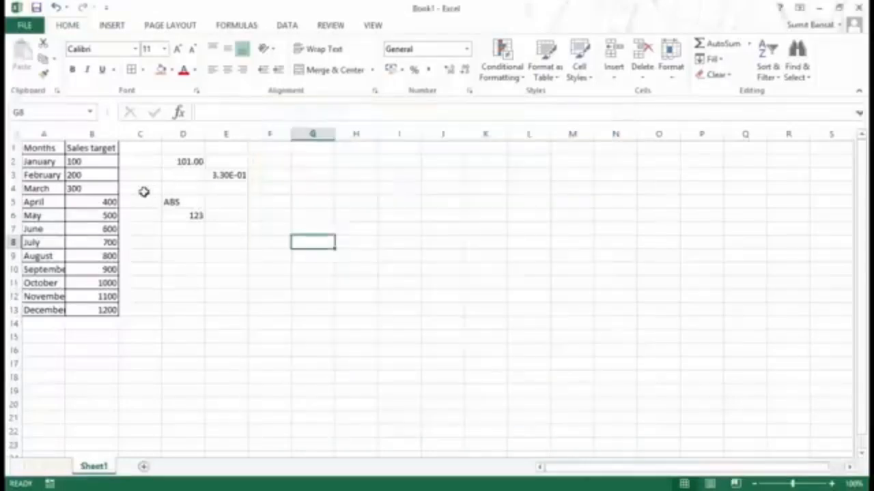
Step: Format B13 as Number with 1 decimal place and a 1000 separator
{"action": "left_click", "coordinate": [104, 310]}
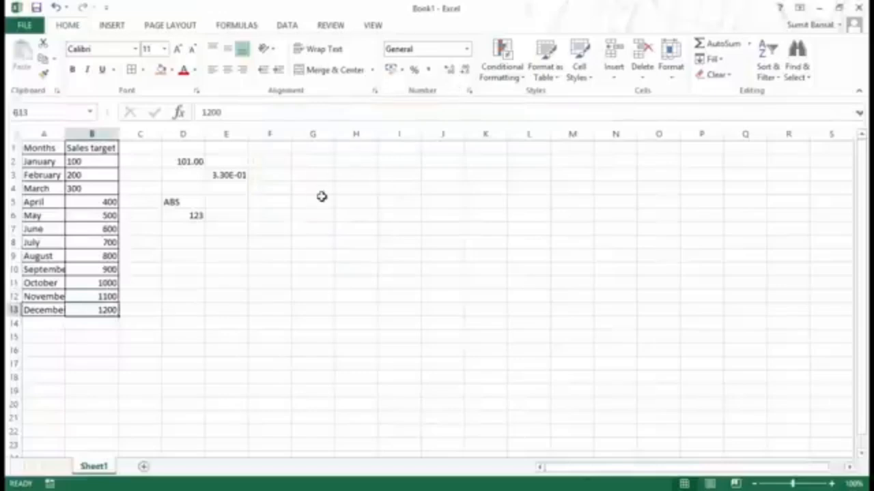
{"action": "key", "text": "ctrl+1"}
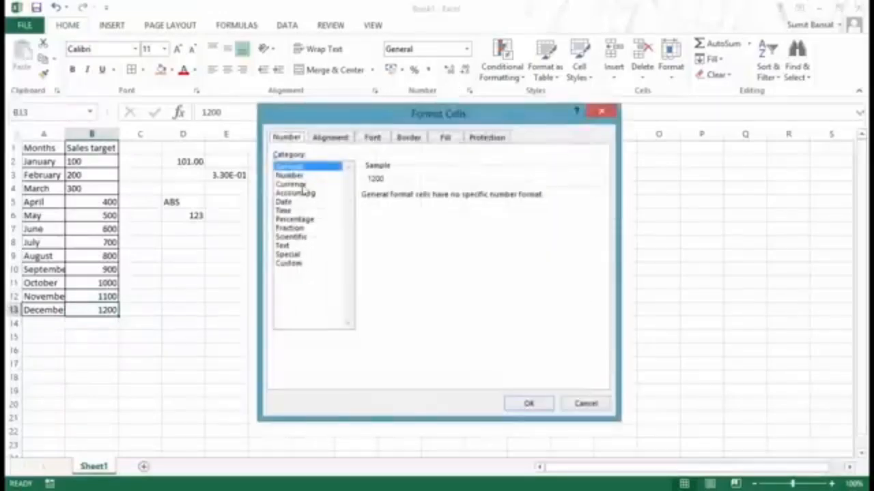
{"action": "left_click", "coordinate": [300, 176]}
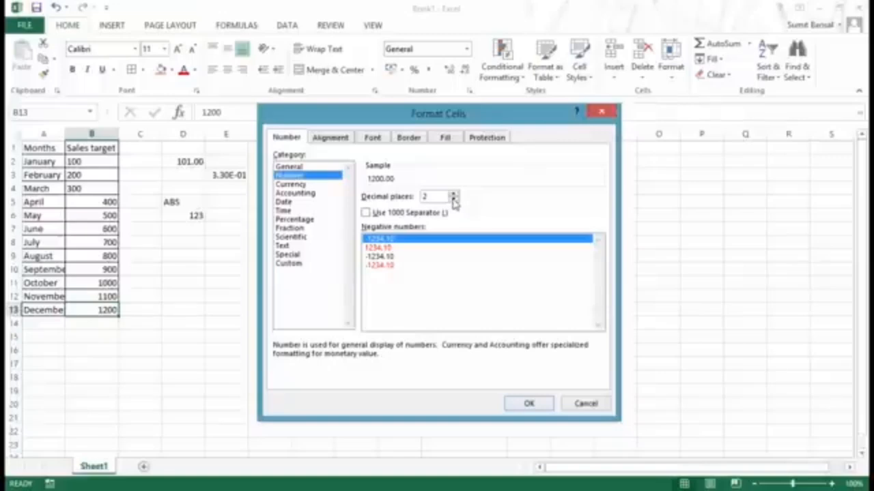
{"action": "left_click", "coordinate": [453, 200]}
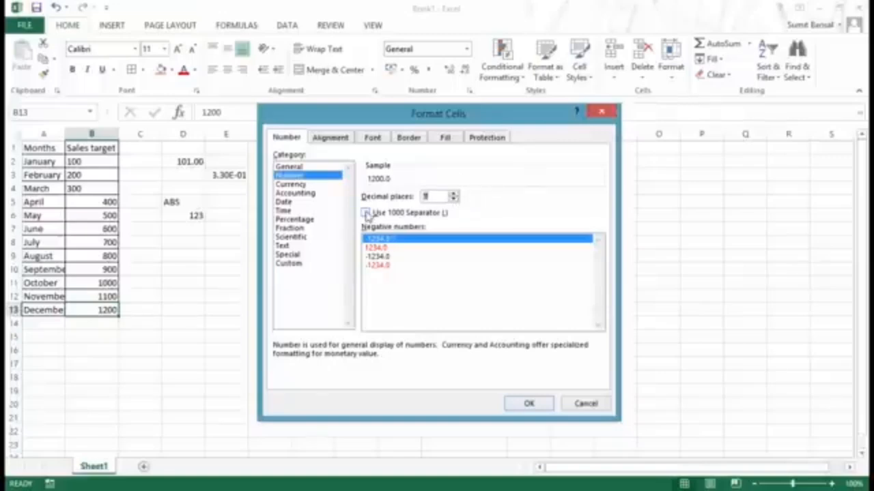
{"action": "left_click", "coordinate": [366, 213]}
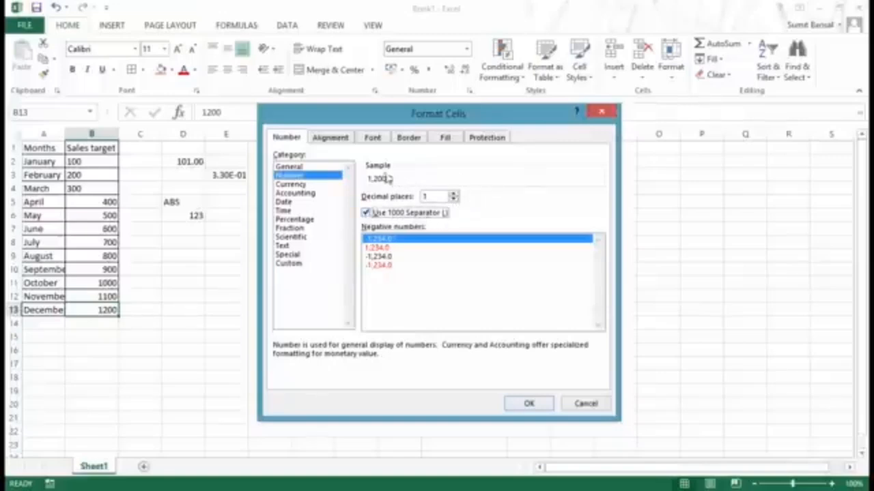
{"action": "left_click", "coordinate": [529, 405]}
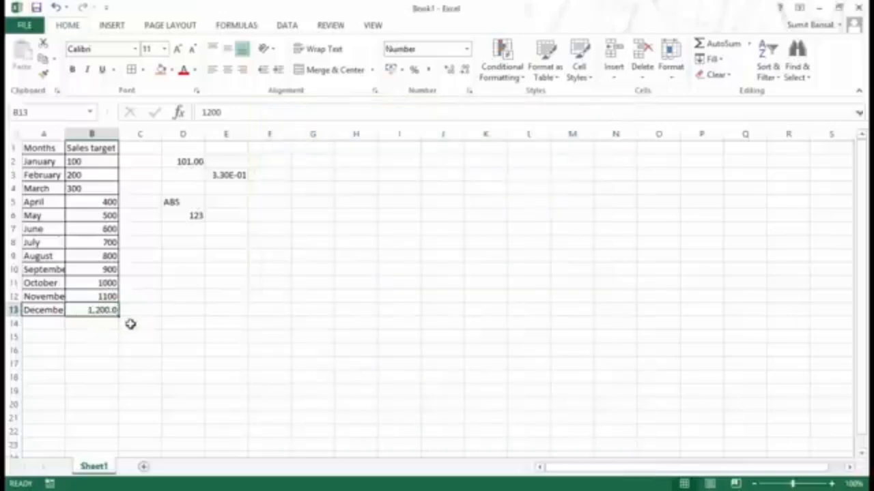
Step: Browse the Currency, Accounting, Date and Custom formats, close Format Cells unchanged, and select D8
{"action": "left_click", "coordinate": [467, 49]}
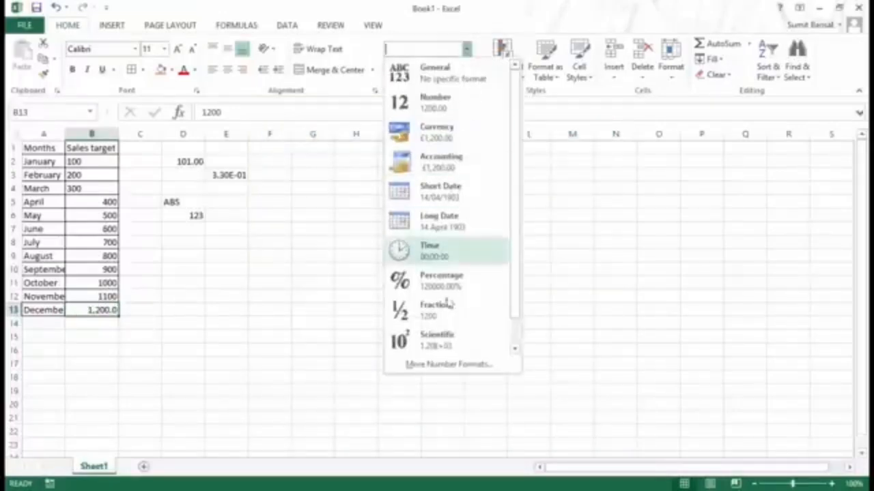
{"action": "left_click", "coordinate": [442, 367]}
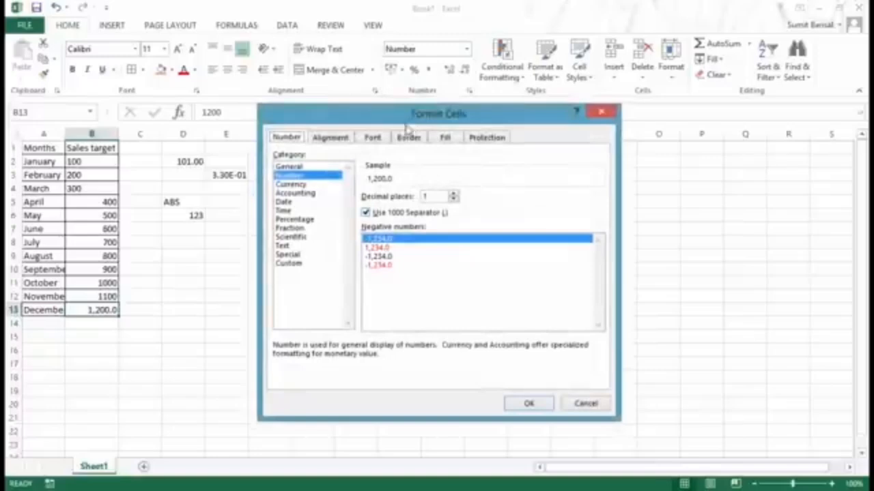
{"action": "left_click_drag", "start_coordinate": [413, 119], "coordinate": [413, 136]}
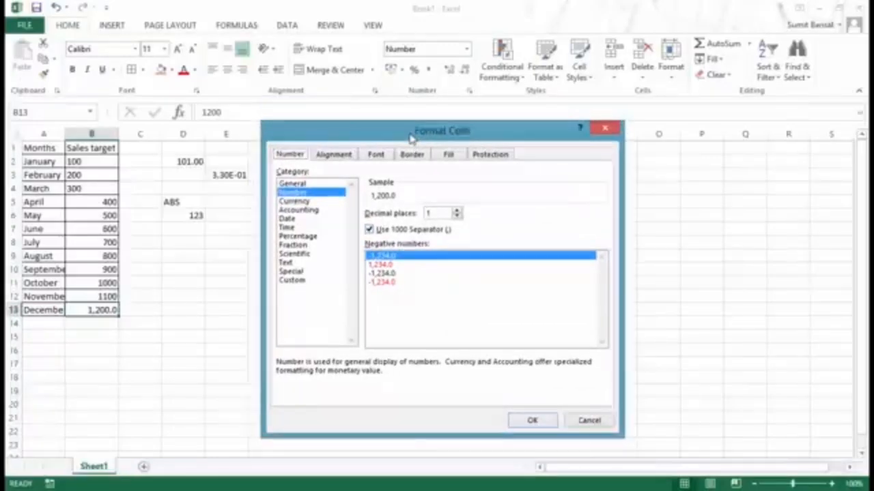
{"action": "left_click", "coordinate": [310, 201]}
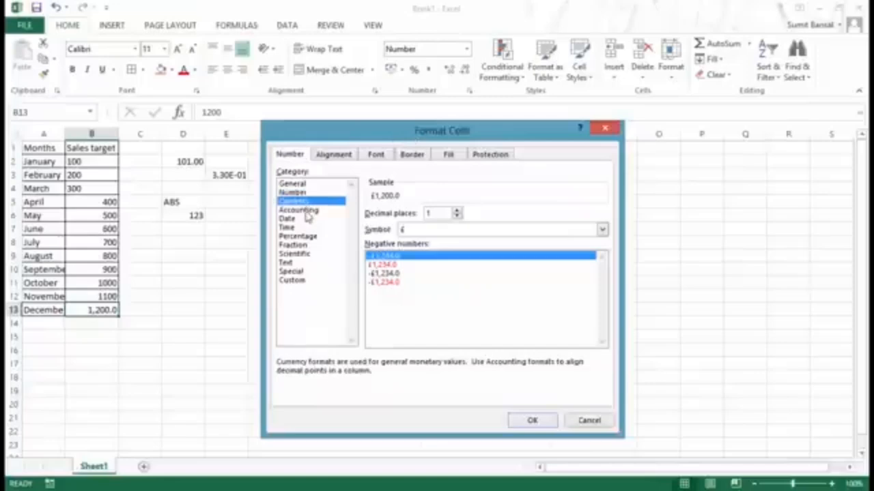
{"action": "left_click", "coordinate": [306, 210]}
{"action": "left_click", "coordinate": [306, 218]}
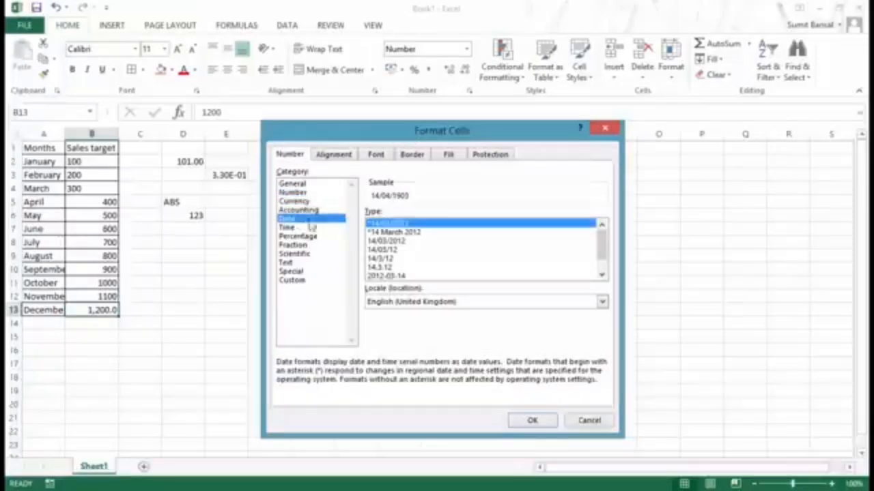
{"action": "left_click", "coordinate": [305, 281]}
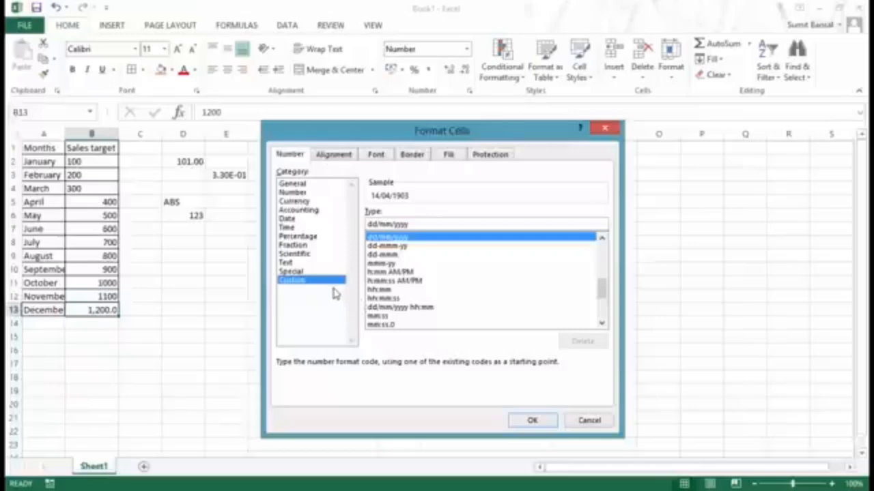
{"action": "left_click", "coordinate": [604, 129]}
{"action": "left_click", "coordinate": [181, 244]}
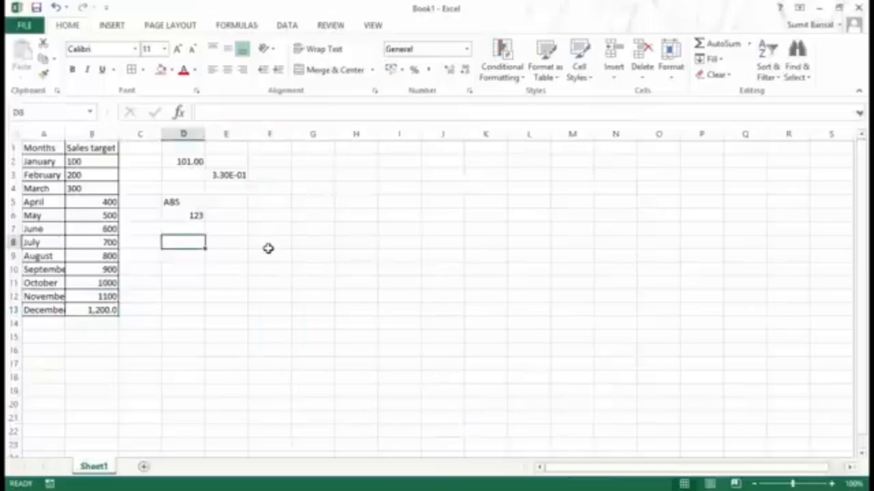
Step: Enter the date 07/09/2014 in D8
{"action": "type", "text": "07"}
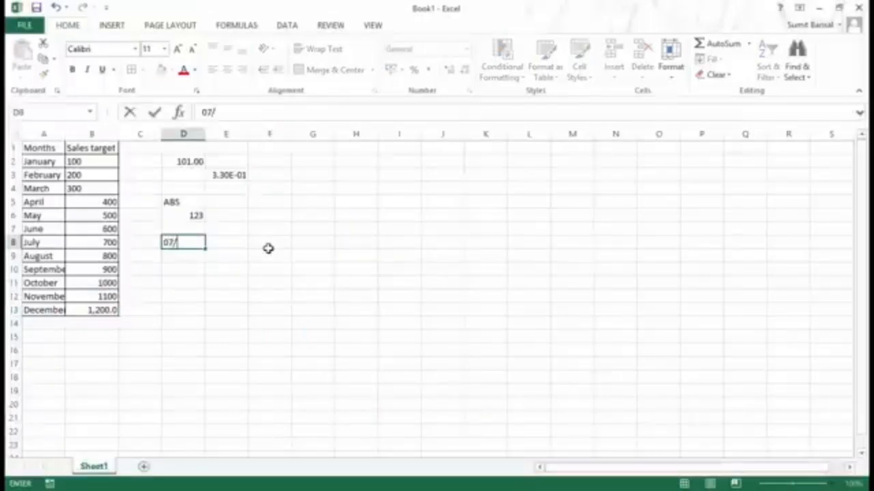
{"action": "type", "text": "/09/2014"}
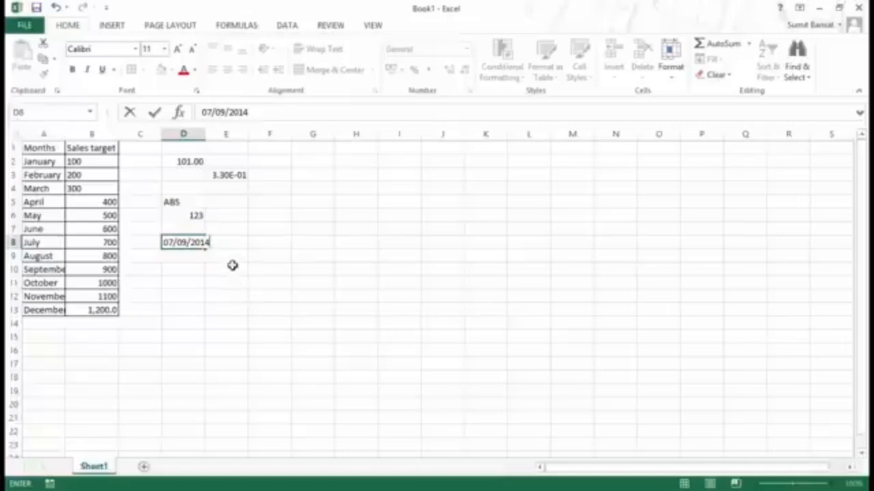
{"action": "key", "text": "Return"}
{"action": "key", "text": "Up"}
Step: Type mm/dd/yyyy into E8 as a trial, then clear E8 and return to D8
{"action": "key", "text": "Right"}
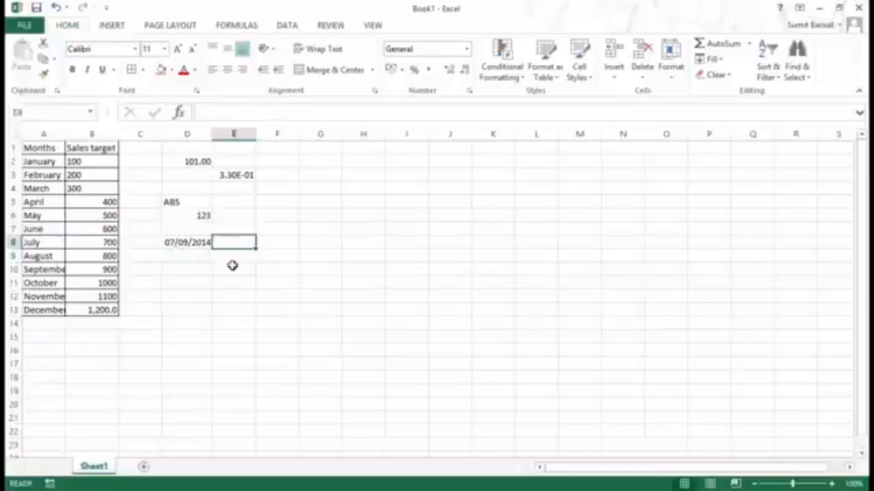
{"action": "type", "text": "mm/"}
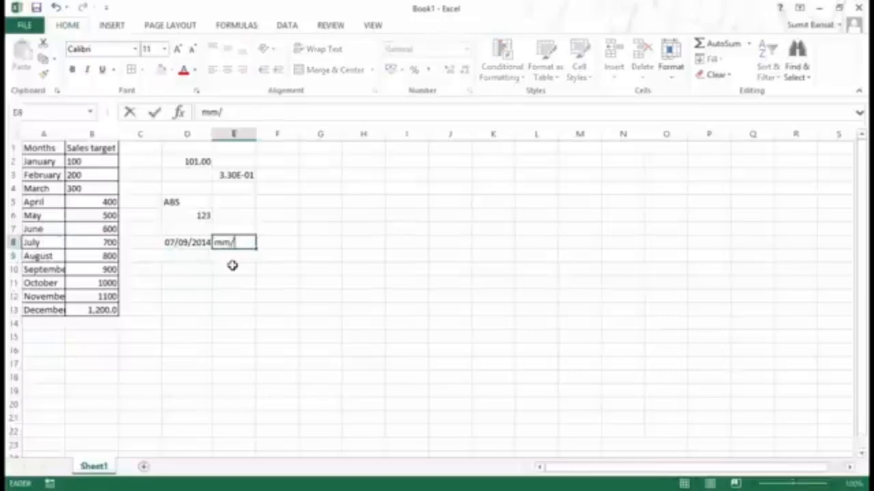
{"action": "type", "text": "dd/yyyy"}
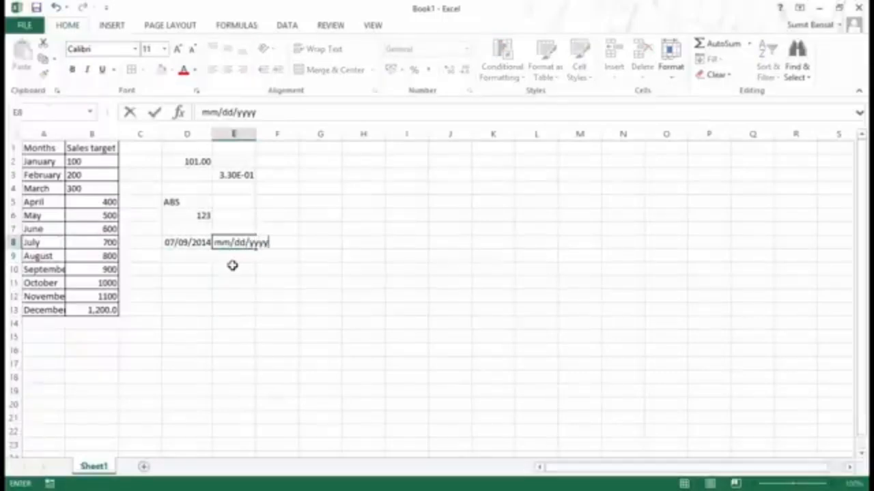
{"action": "key", "text": "Return"}
{"action": "key", "text": "Up"}
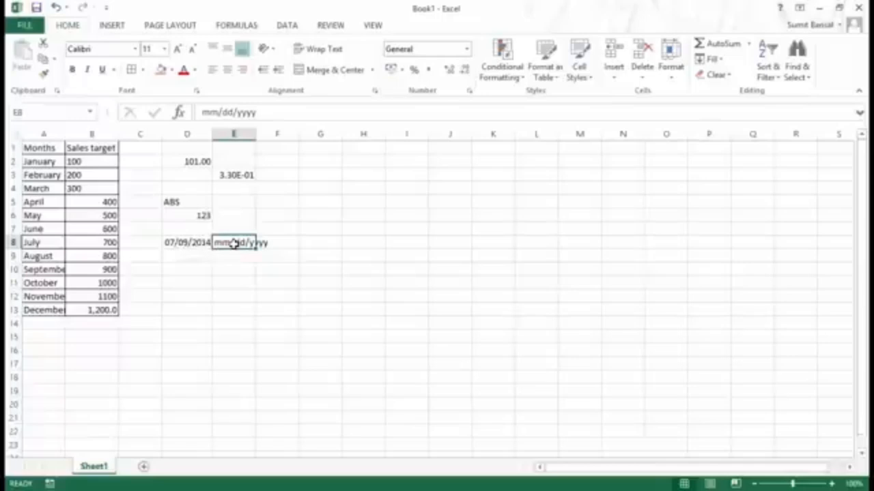
{"action": "key", "text": "Delete"}
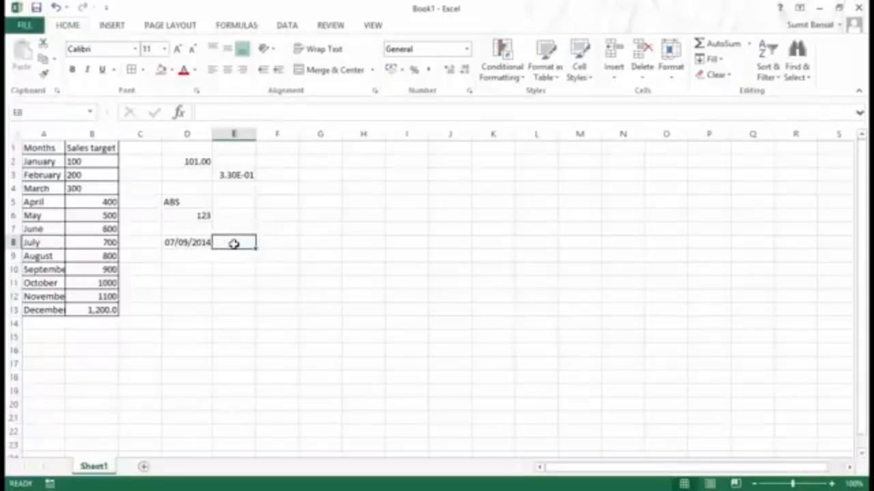
{"action": "key", "text": "Left"}
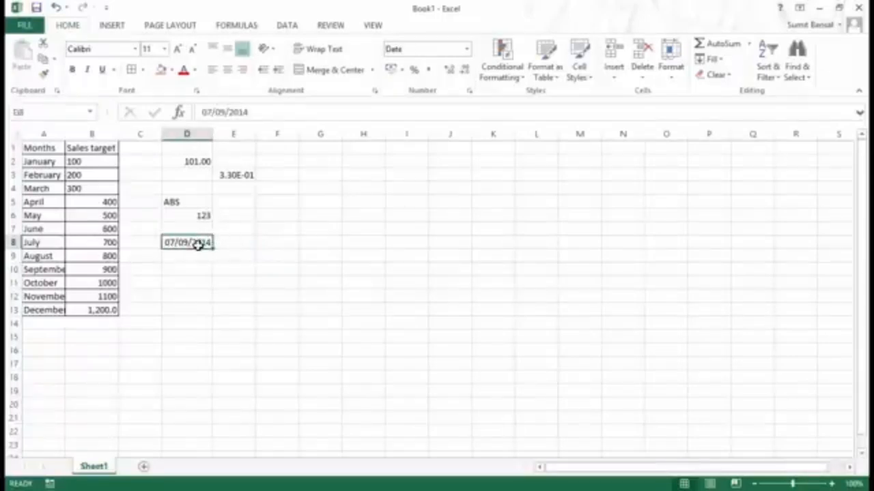
Step: Apply the Long Date format to D8 so it reads 07 September 2014
{"action": "left_click", "coordinate": [468, 49]}
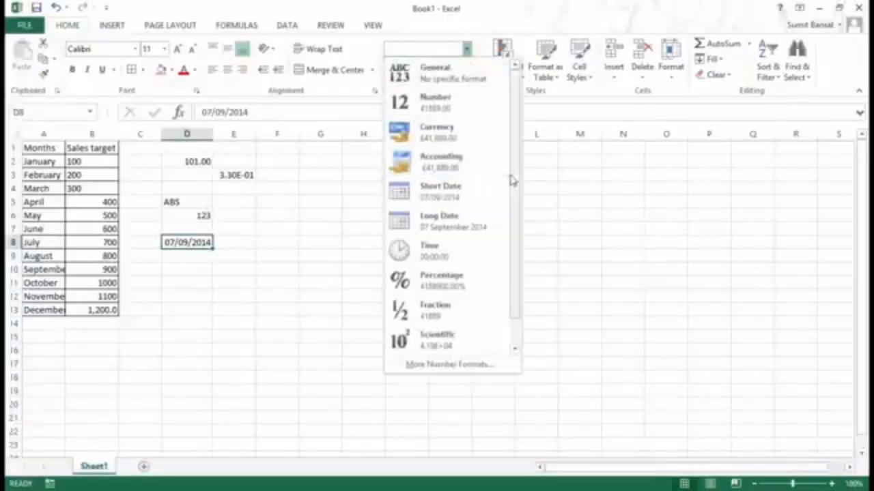
{"action": "left_click_drag", "start_coordinate": [517, 176], "coordinate": [518, 197]}
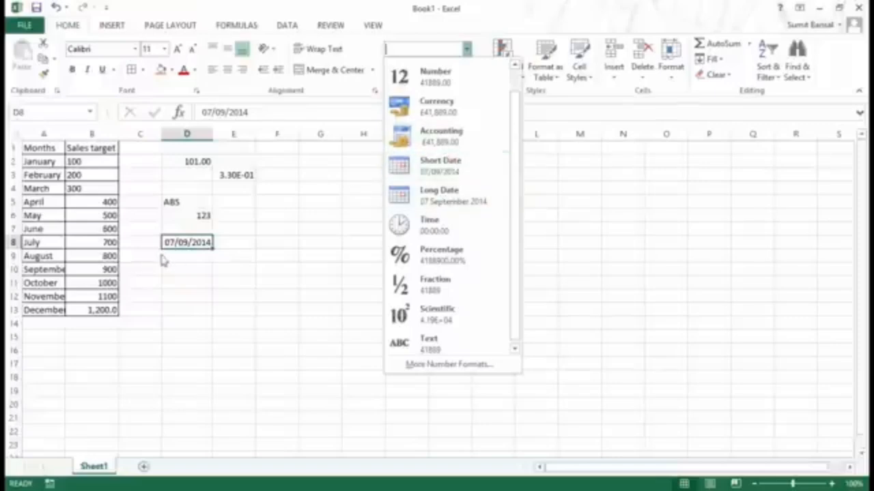
{"action": "left_click", "coordinate": [445, 198]}
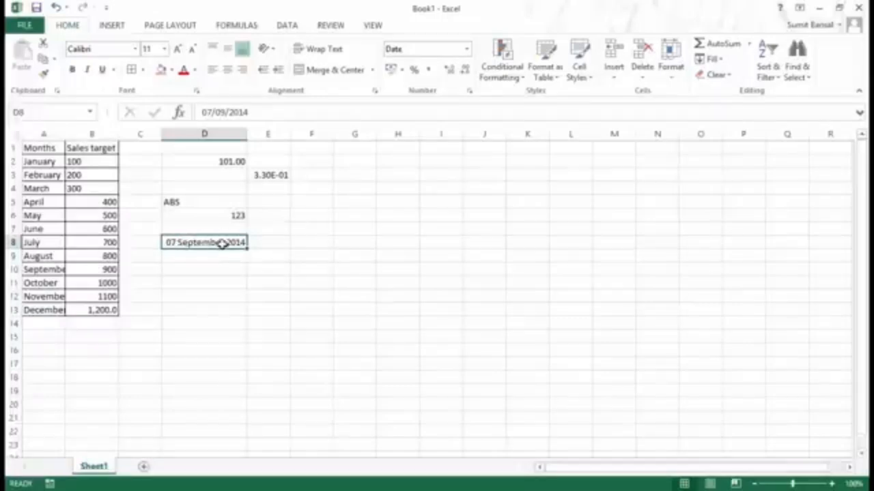
{"action": "left_click", "coordinate": [281, 243]}
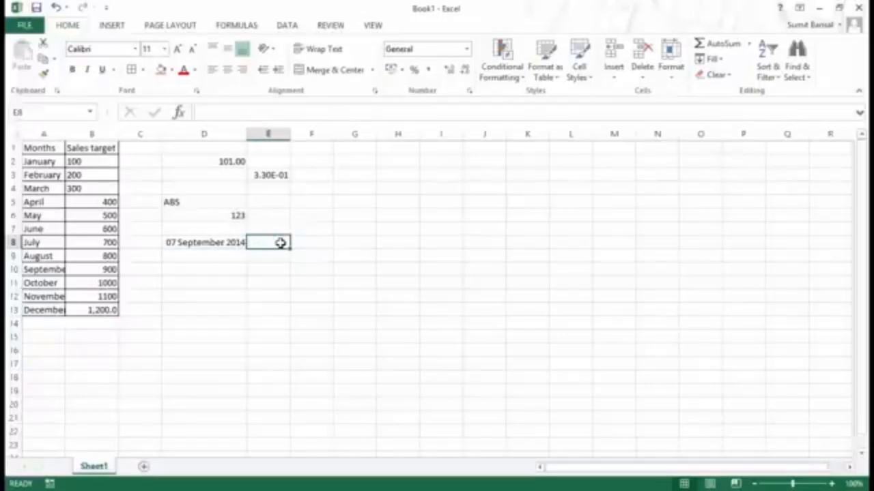
Step: Enter =D8+1 in E8 so it shows 08 September 2014
{"action": "type", "text": "="}
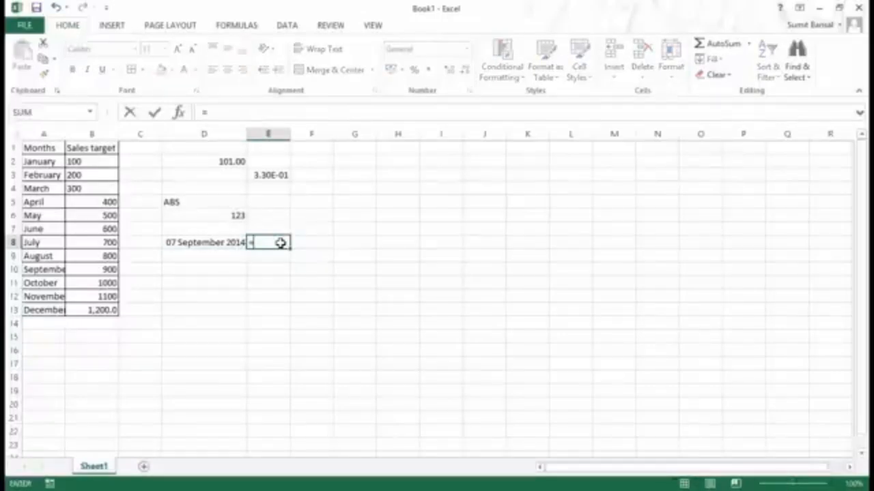
{"action": "left_click", "coordinate": [188, 244]}
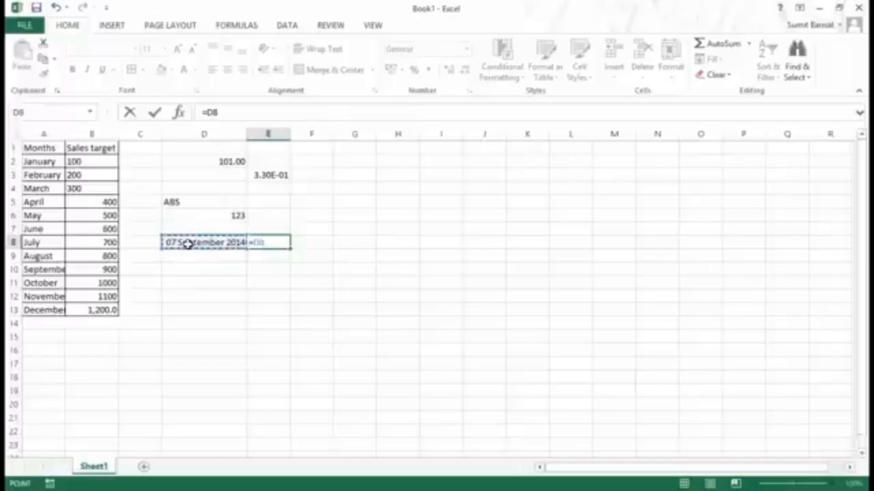
{"action": "type", "text": "+1"}
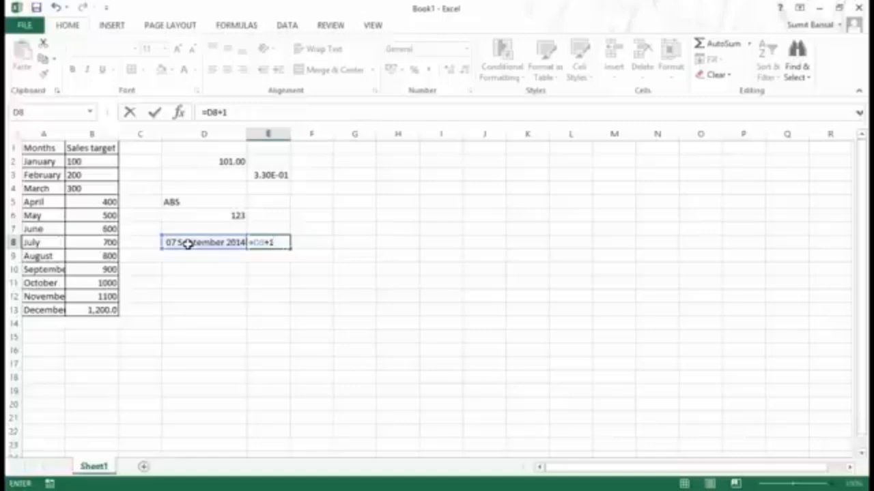
{"action": "key", "text": "Return"}
{"action": "key", "text": "Up"}
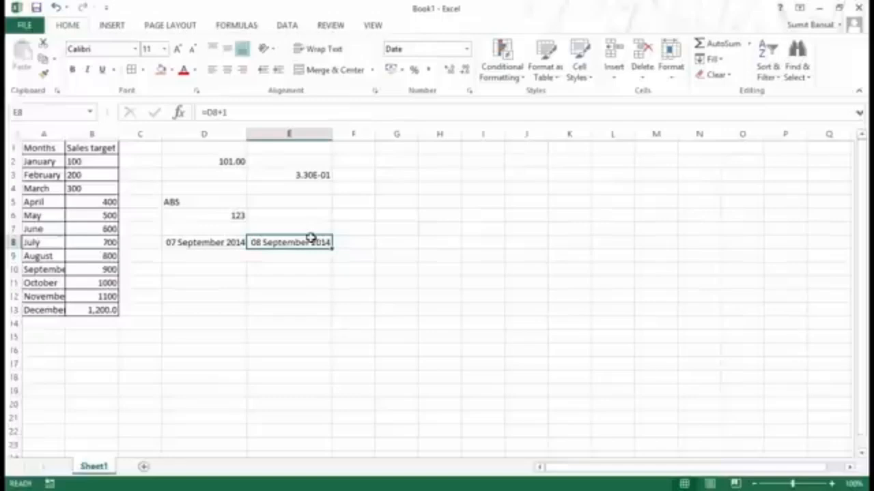
{"action": "left_click", "coordinate": [230, 244]}
Step: Switch D8 from Short Date to the Time format
{"action": "left_click", "coordinate": [466, 49]}
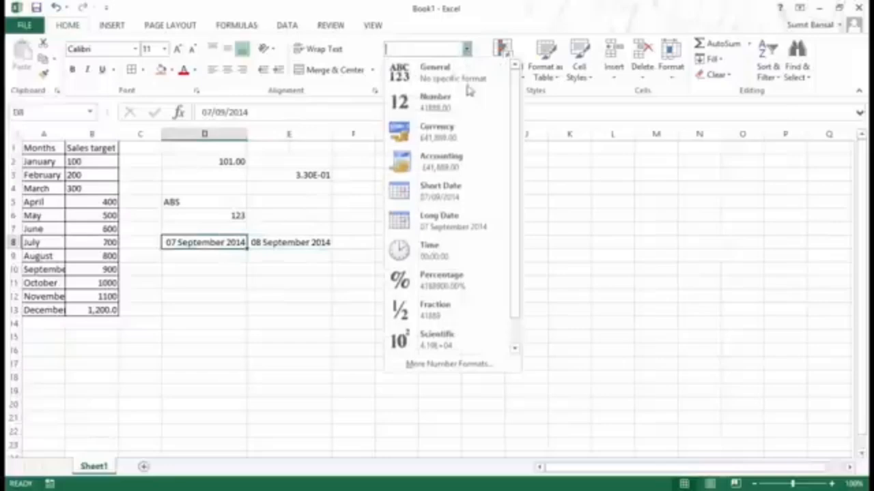
{"action": "left_click", "coordinate": [457, 198]}
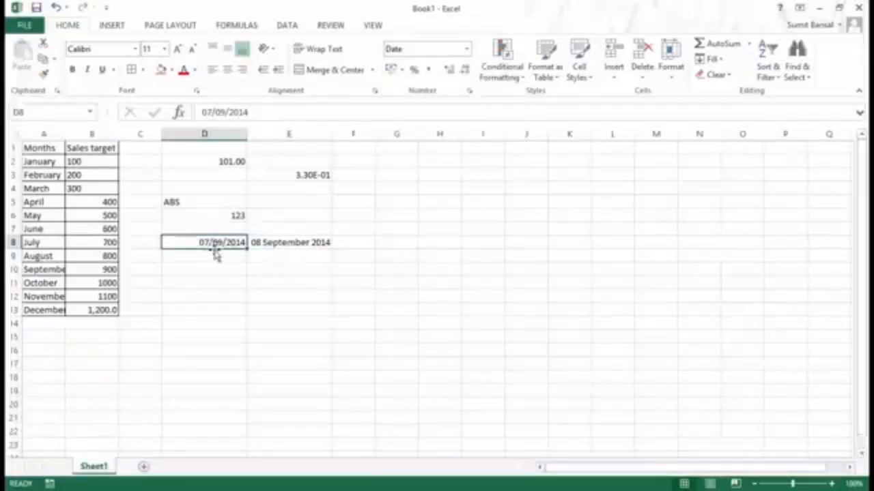
{"action": "left_click", "coordinate": [466, 49]}
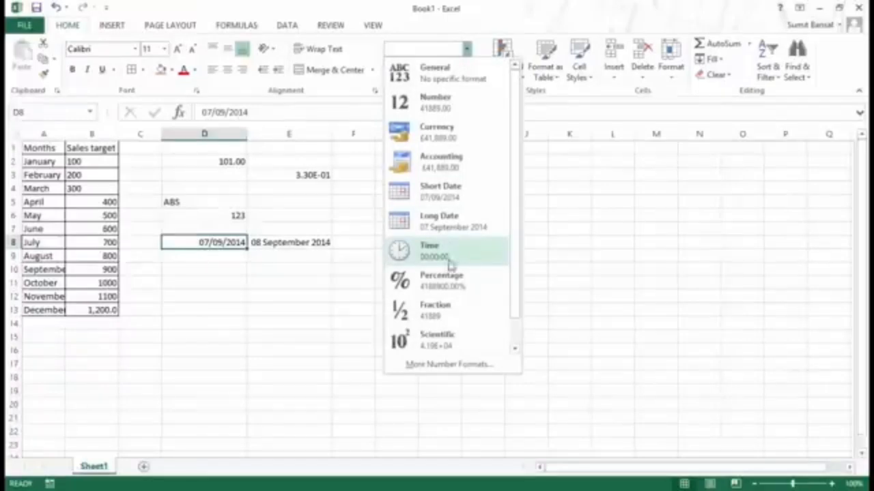
{"action": "left_click", "coordinate": [450, 263]}
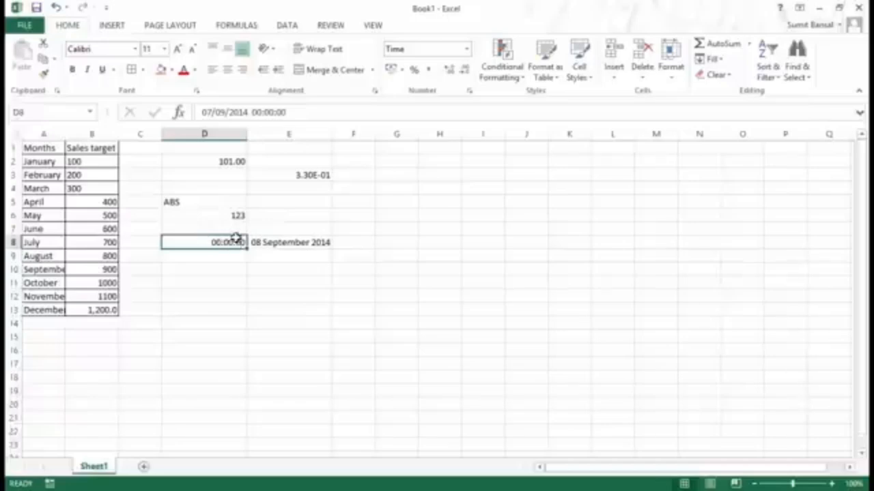
Step: Edit the time in D8 to 09:53 AM
{"action": "double_click", "coordinate": [238, 247]}
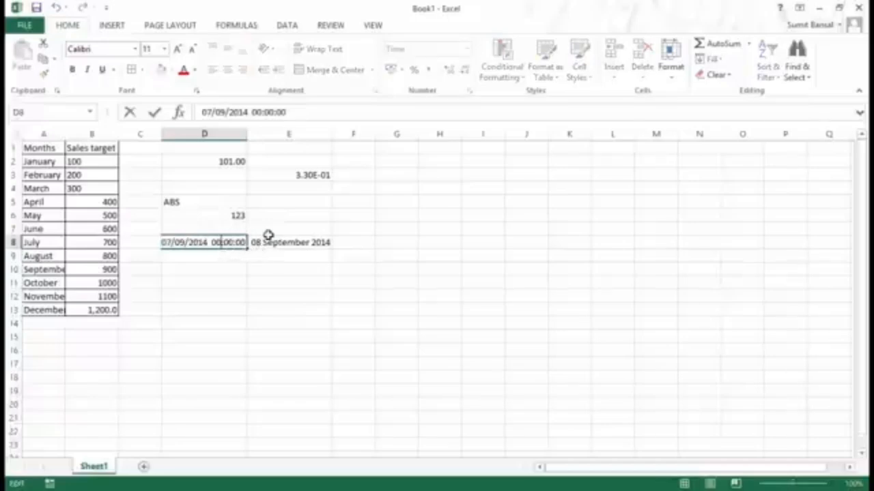
{"action": "key", "text": "shift+Left"}
{"action": "key", "text": "shift+Left"}
{"action": "key", "text": "shift+Left"}
{"action": "type", "text": "09:"}
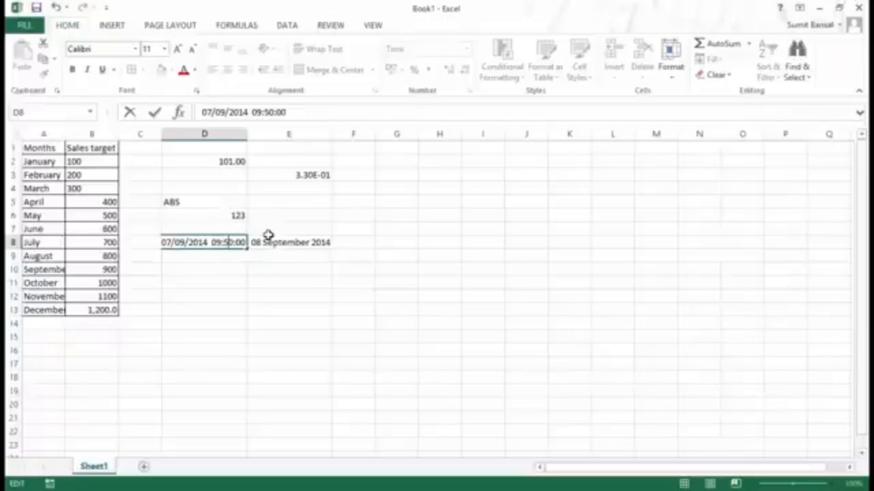
{"action": "type", "text": "53"}
{"action": "type", "text": "AM"}
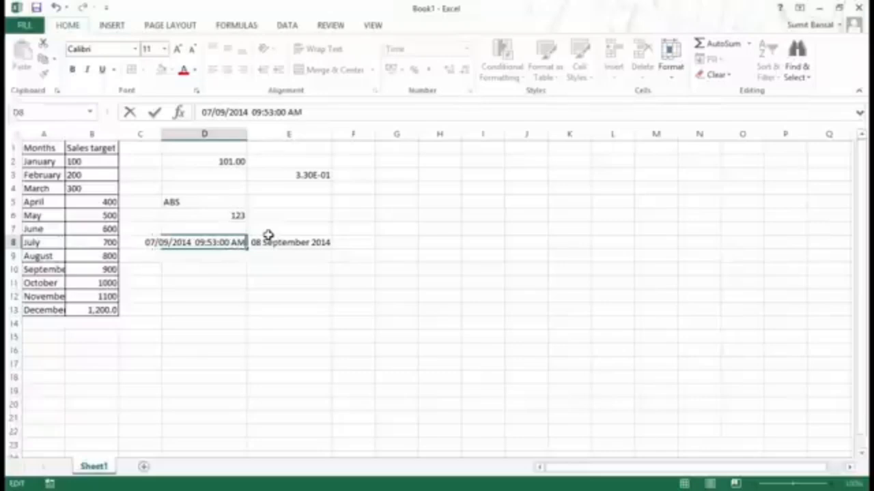
{"action": "key", "text": "Return"}
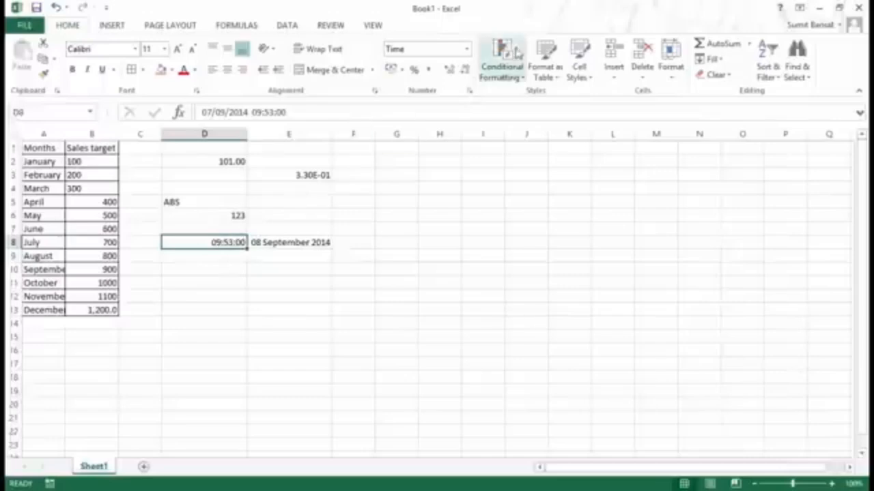
Step: Briefly try Long Date on D8, then reapply Time so it shows 09:53:00
{"action": "left_click", "coordinate": [467, 48]}
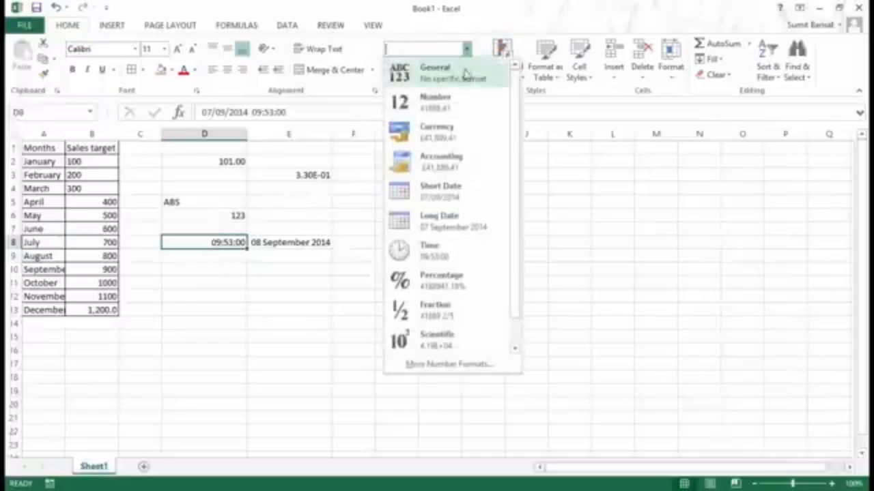
{"action": "left_click", "coordinate": [462, 224]}
{"action": "left_click", "coordinate": [466, 48]}
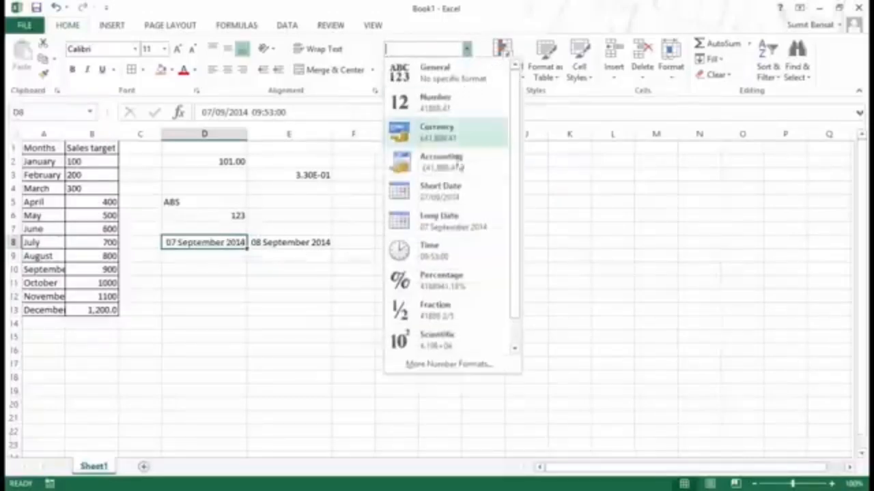
{"action": "left_click", "coordinate": [439, 252]}
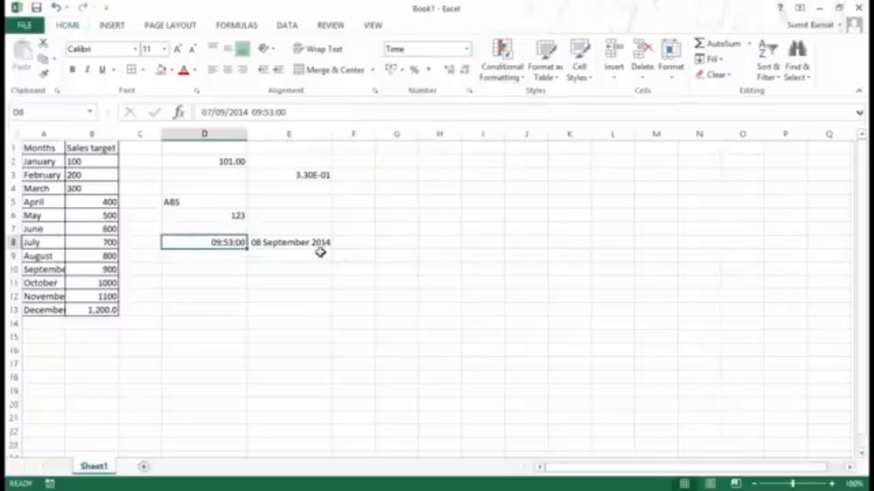